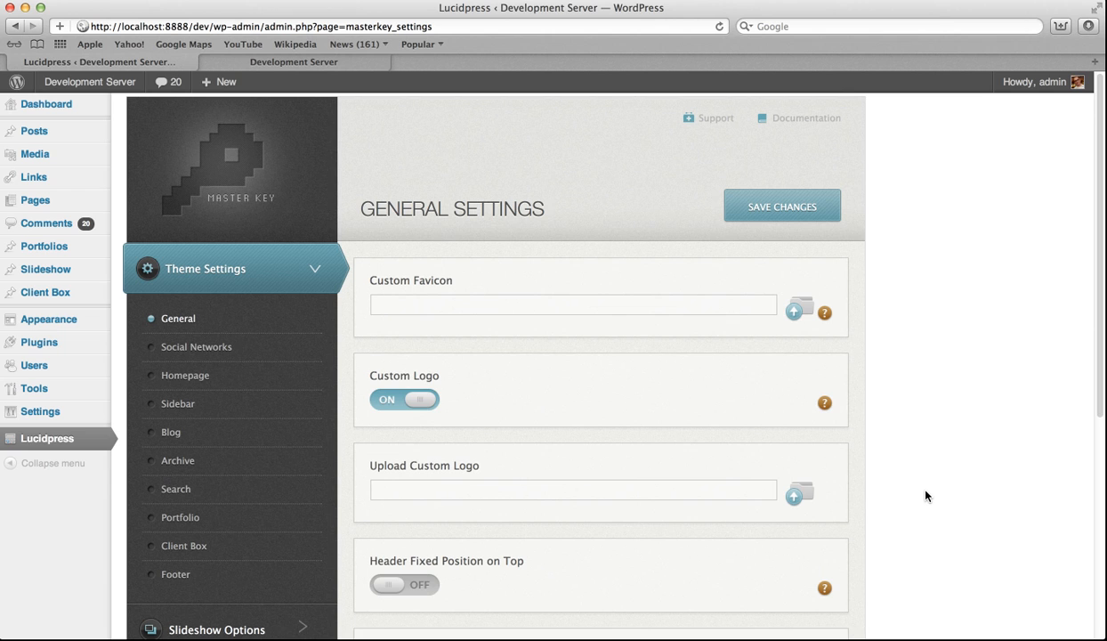
Step: Open the theme's Homepage options and review the homepage layout and content top and bottom section settings
{"action": "left_click", "coordinate": [211, 381]}
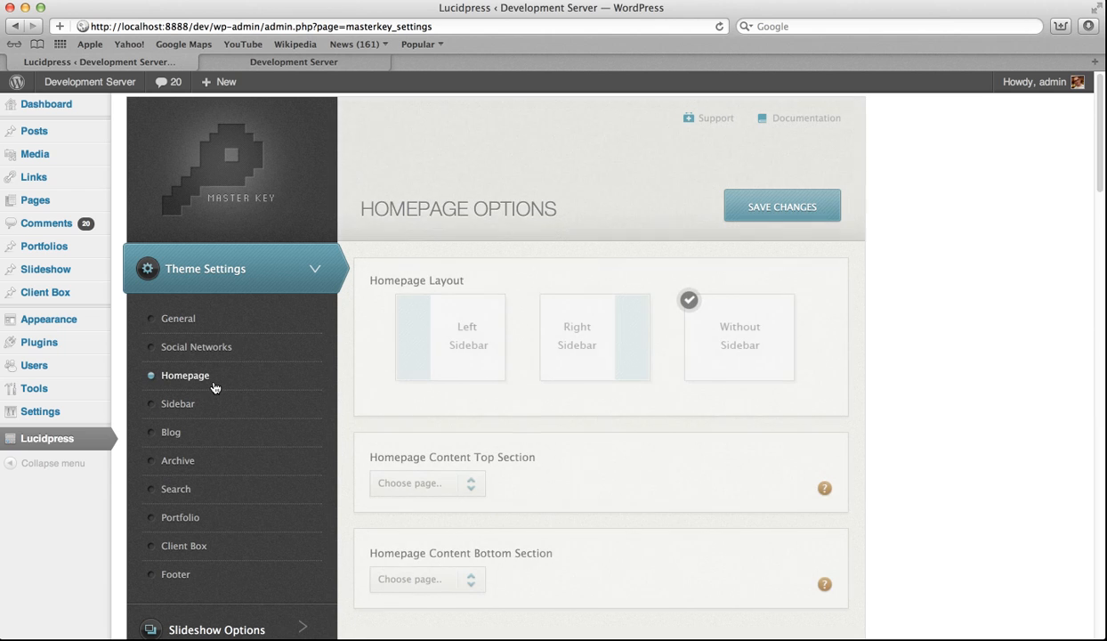
{"action": "scroll", "coordinate": [404, 409], "scroll_direction": "down", "scroll_amount": 1}
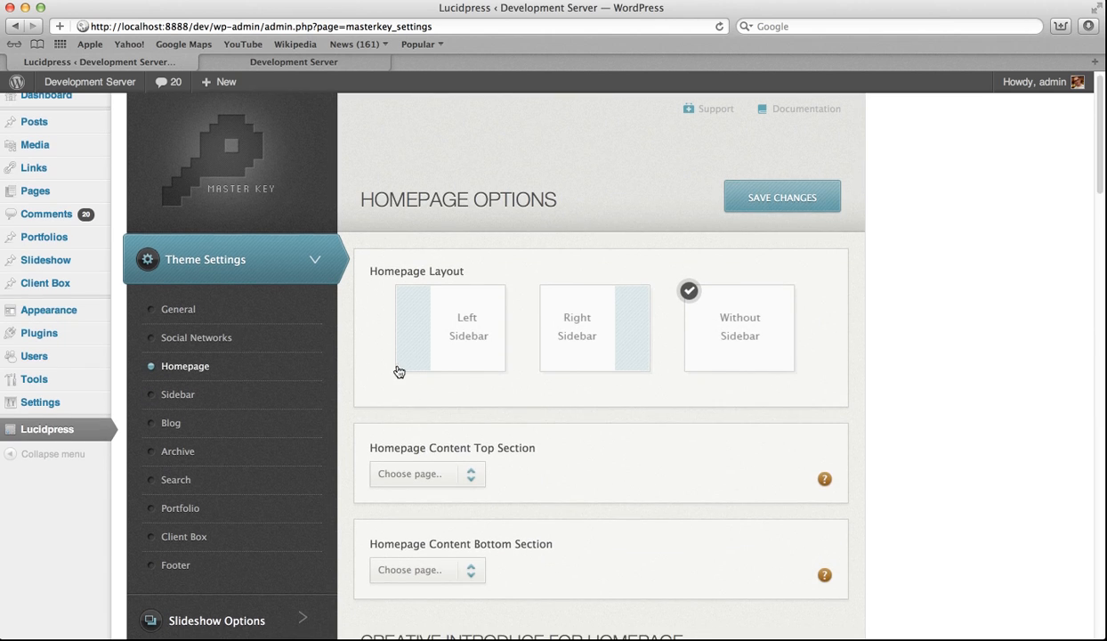
{"action": "scroll", "coordinate": [436, 391], "scroll_direction": "down", "scroll_amount": 1}
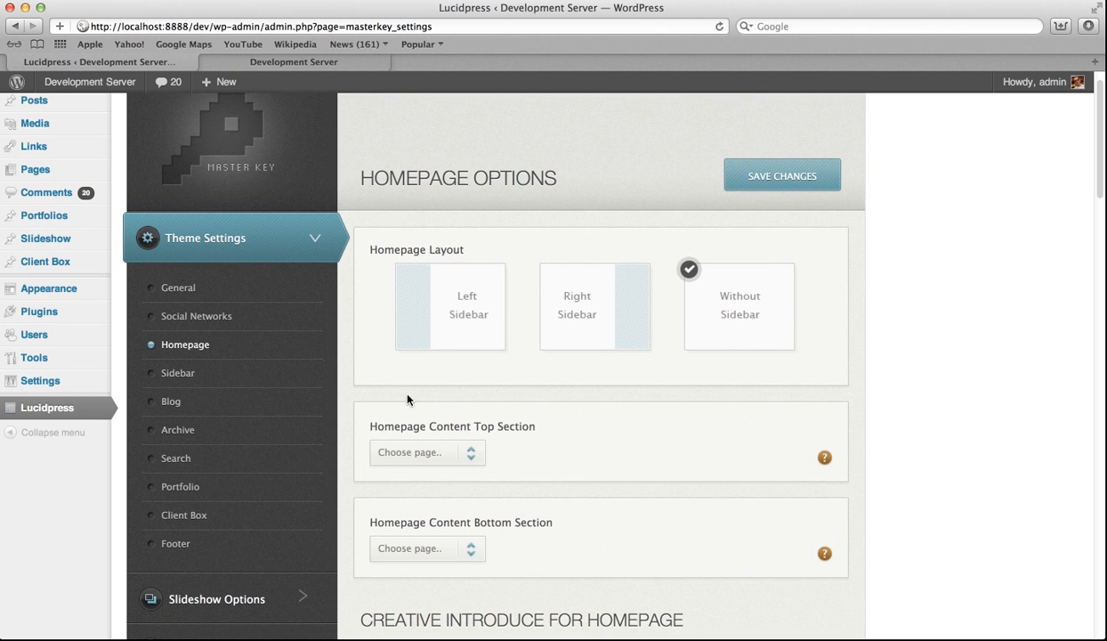
{"action": "scroll", "coordinate": [434, 455], "scroll_direction": "down", "scroll_amount": 1}
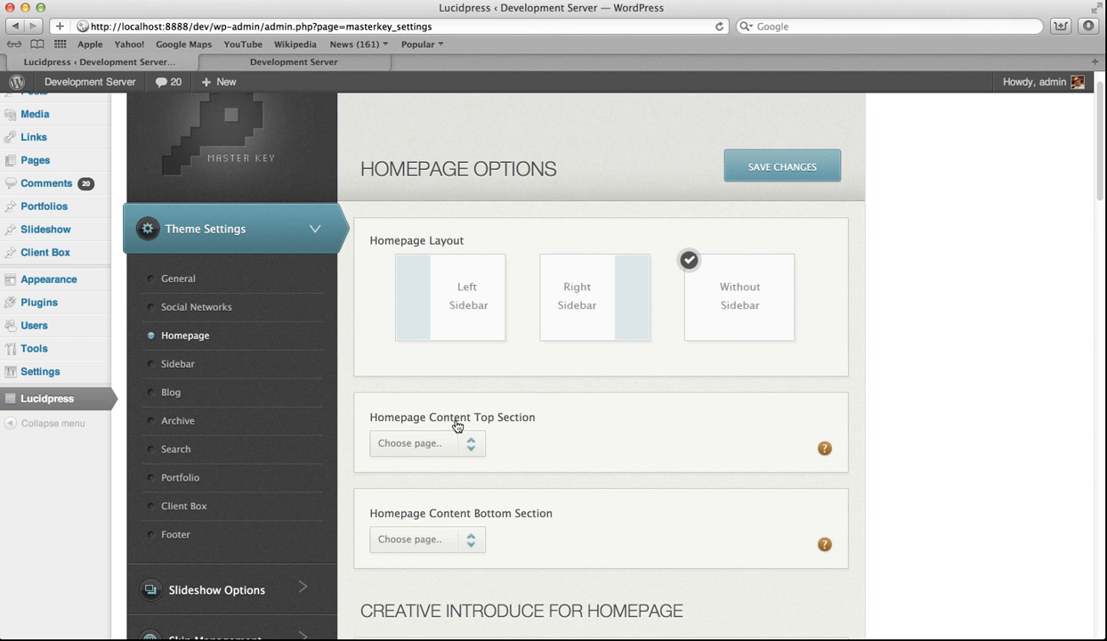
Step: Look over the live homepage's slideshow, latest projects and clients areas, and return to the theme's Homepage options
{"action": "left_click", "coordinate": [203, 60]}
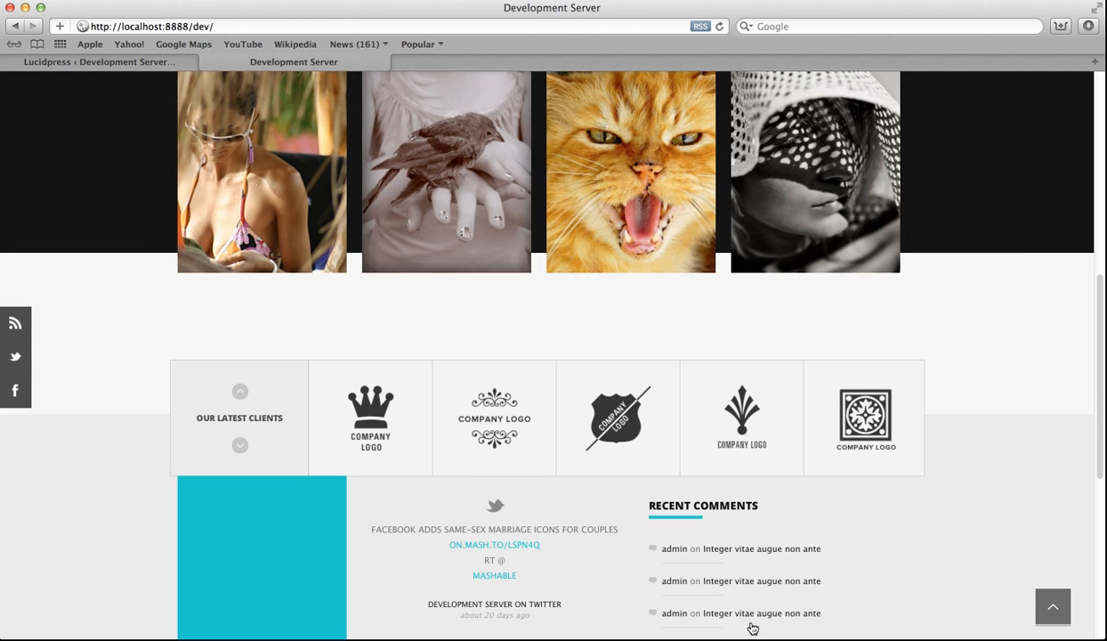
{"action": "scroll", "coordinate": [752, 628], "scroll_direction": "up", "scroll_amount": 10}
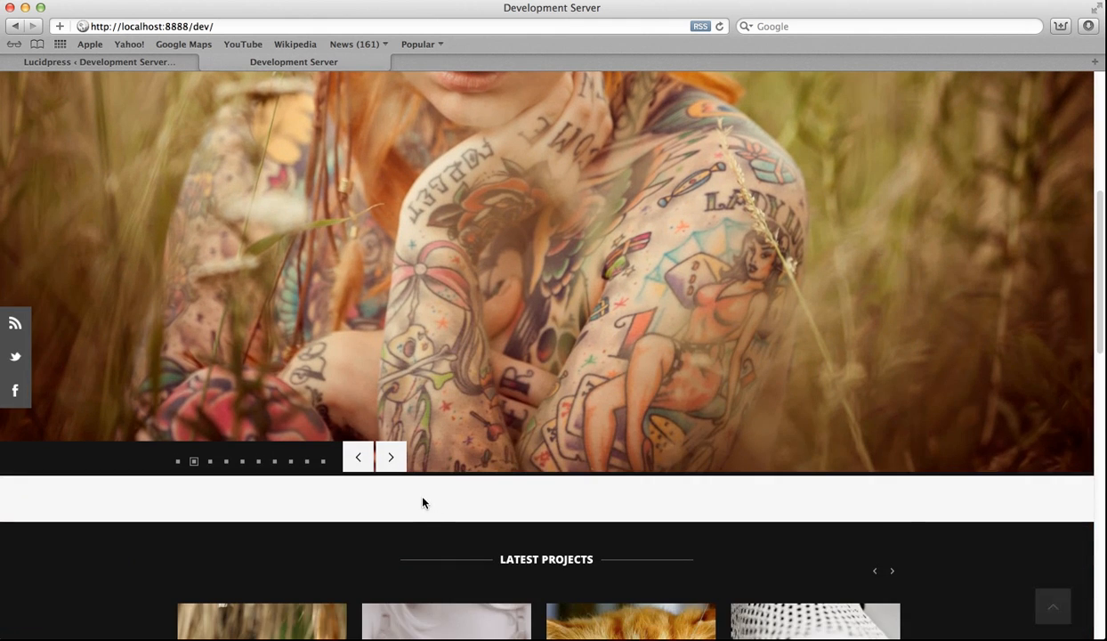
{"action": "scroll", "coordinate": [425, 503], "scroll_direction": "down", "scroll_amount": 10}
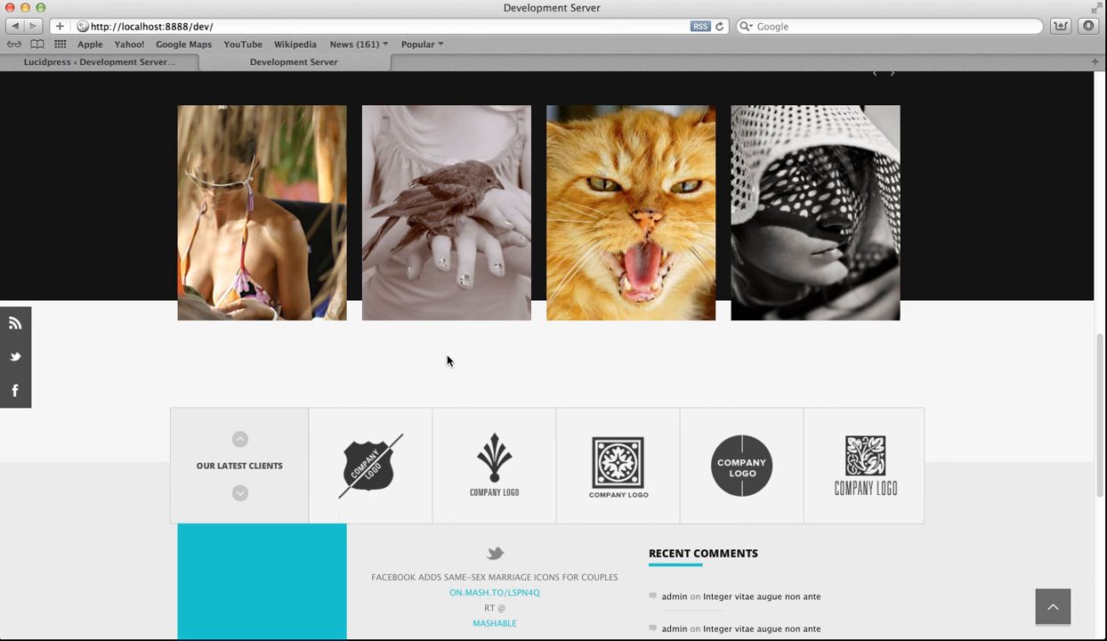
{"action": "scroll", "coordinate": [432, 352], "scroll_direction": "up", "scroll_amount": 2}
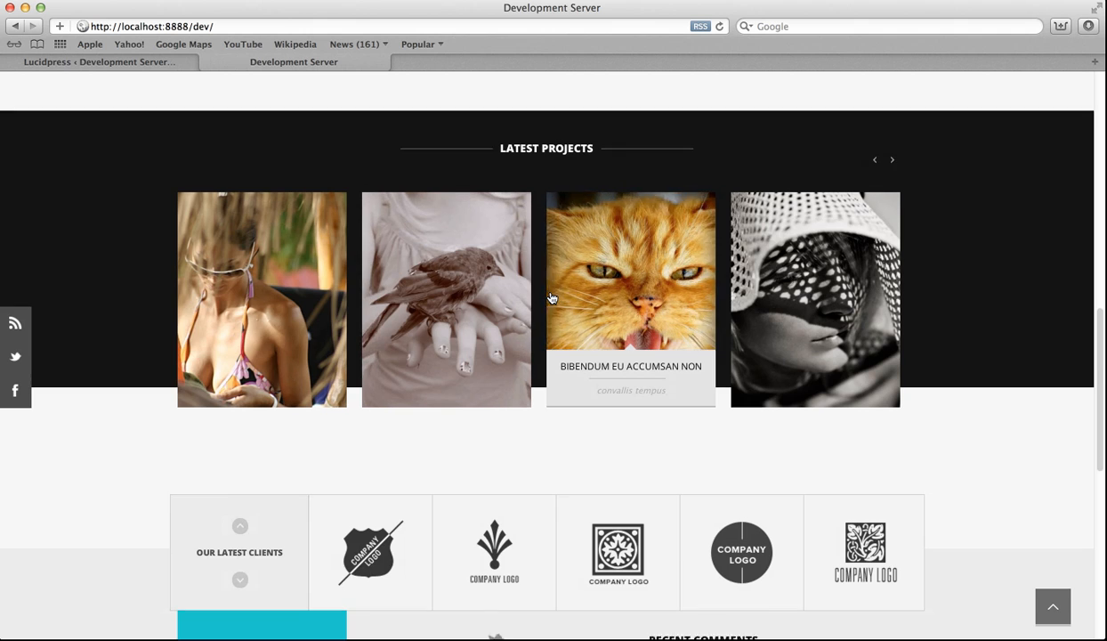
{"action": "scroll", "coordinate": [136, 130], "scroll_direction": "down", "scroll_amount": 8}
{"action": "left_click", "coordinate": [126, 61]}
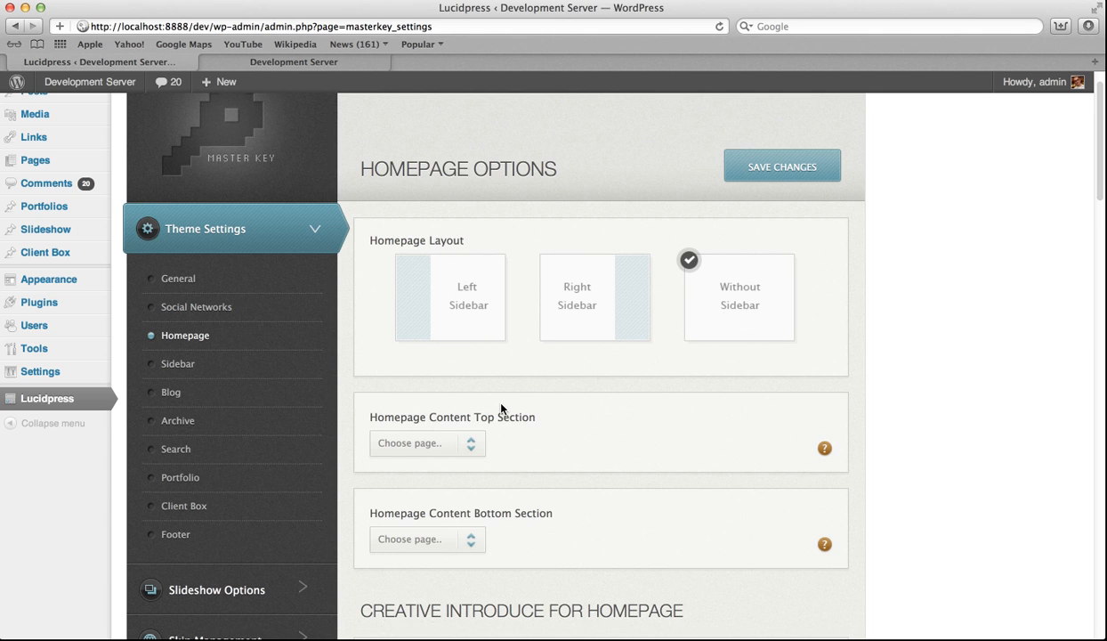
{"action": "scroll", "coordinate": [488, 396], "scroll_direction": "down", "scroll_amount": 1}
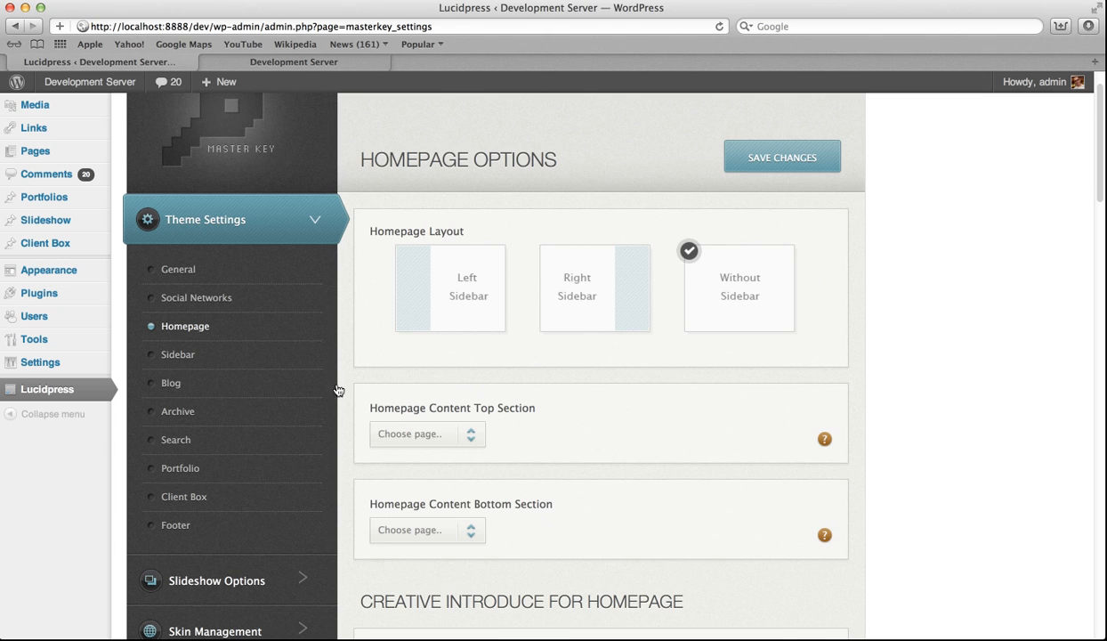
Step: Create a new page titled "Homepage top"
{"action": "mouse_move", "coordinate": [47, 160]}
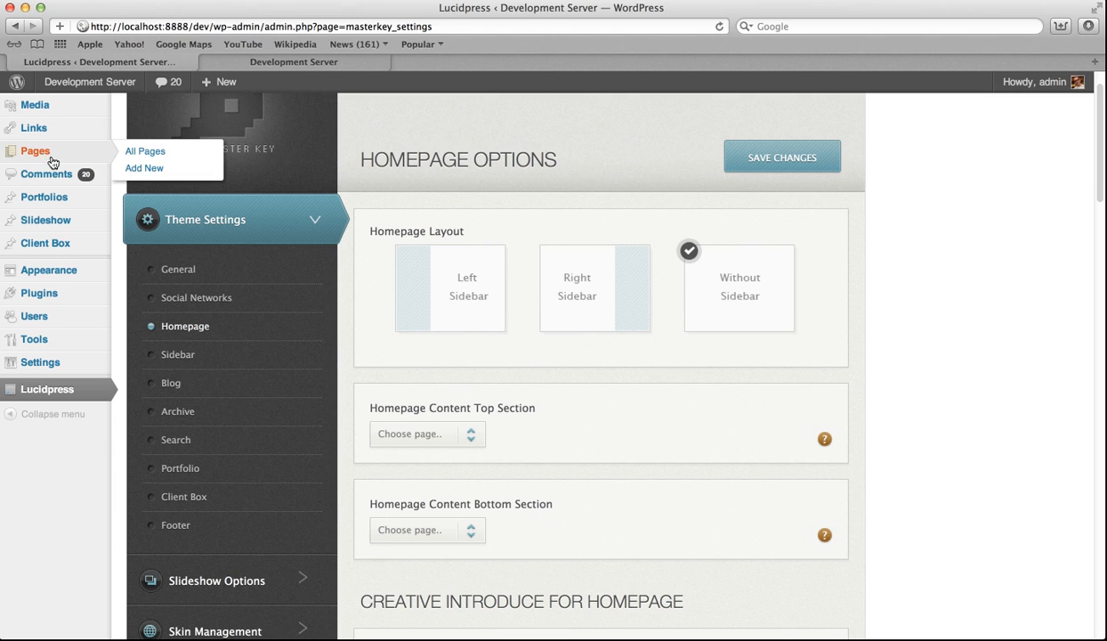
{"action": "left_click", "coordinate": [130, 168]}
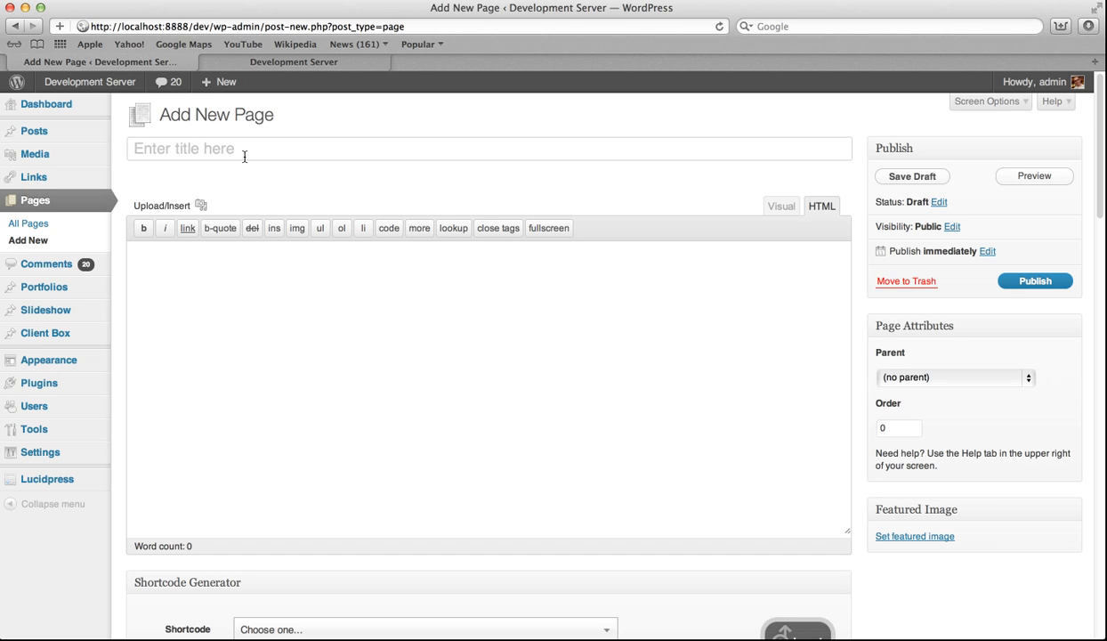
{"action": "type", "text": "Home"}
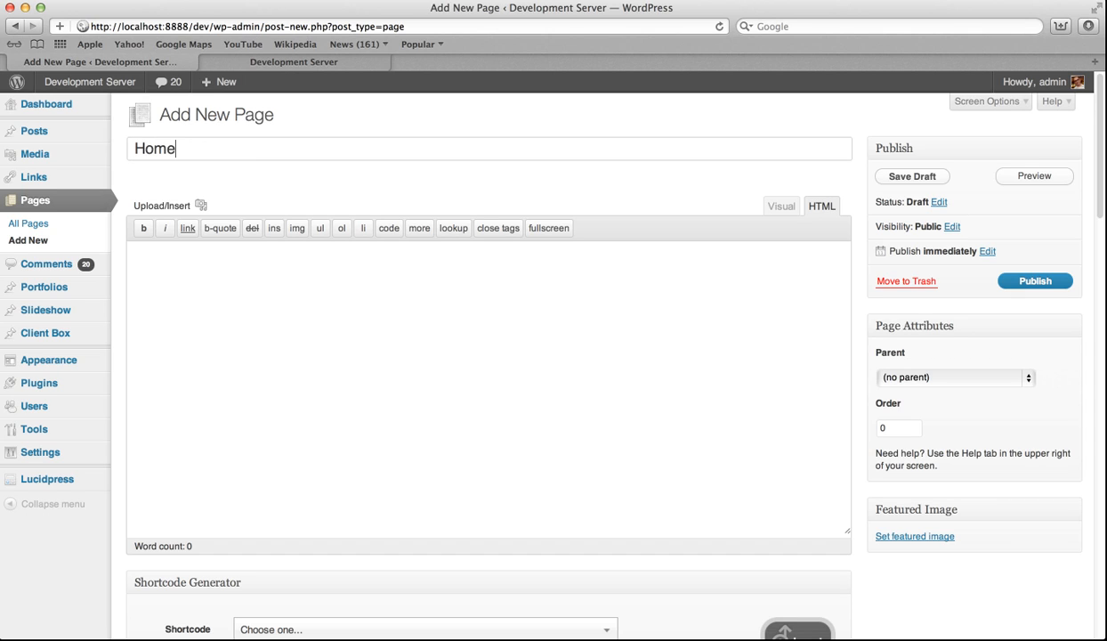
{"action": "type", "text": "page top"}
Step: Choose the Fancy Heading shortcode in the page's Shortcode Generator
{"action": "scroll", "coordinate": [282, 286], "scroll_direction": "down", "scroll_amount": 2}
{"action": "scroll", "coordinate": [282, 287], "scroll_direction": "down", "scroll_amount": 5}
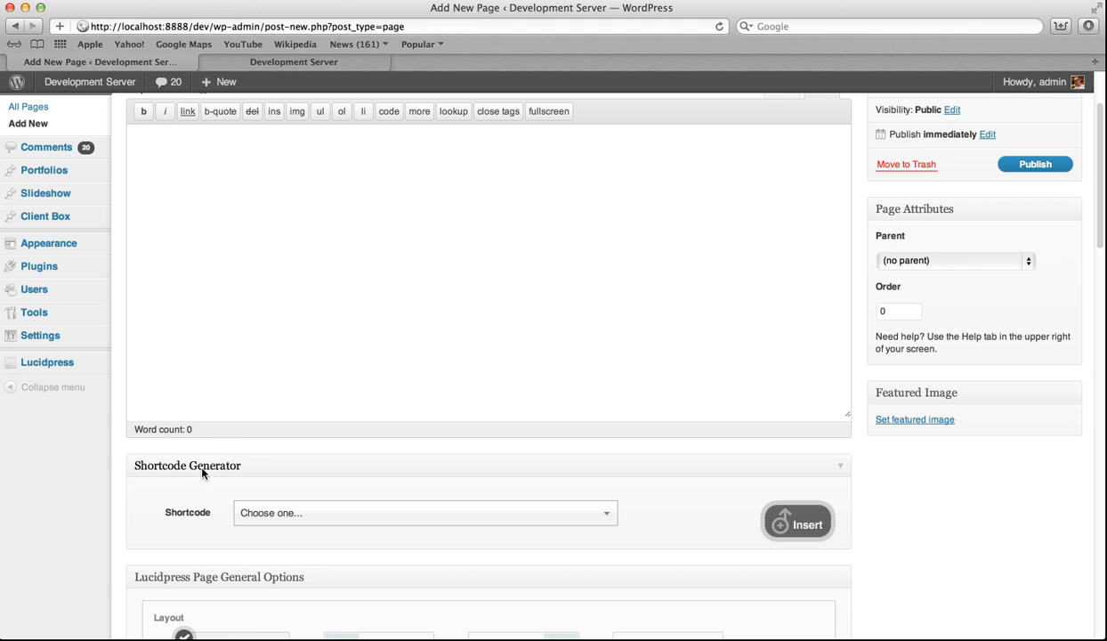
{"action": "scroll", "coordinate": [153, 499], "scroll_direction": "down", "scroll_amount": 2}
{"action": "left_click", "coordinate": [398, 476]}
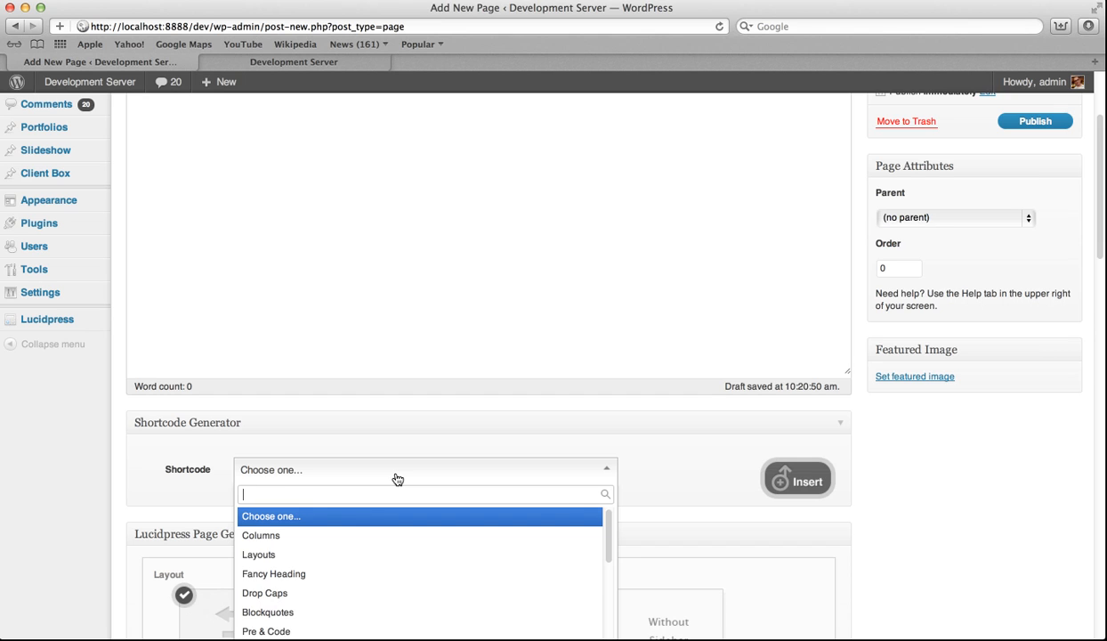
{"action": "type", "text": "f"}
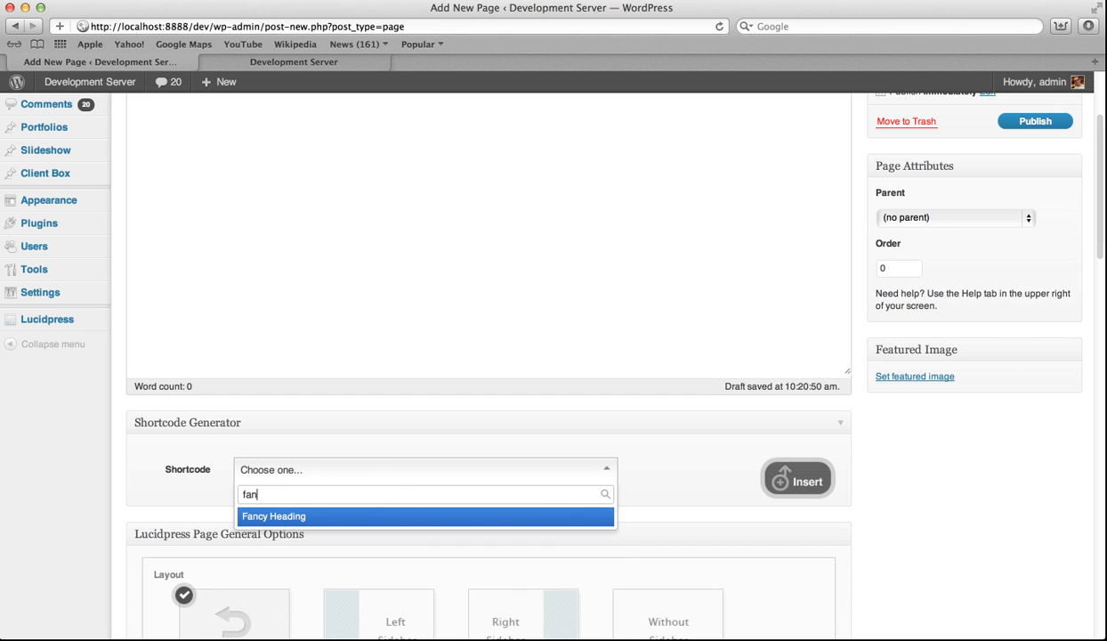
{"action": "type", "text": "an"}
{"action": "left_click", "coordinate": [269, 517]}
Step: Set the fancy heading's style to Style 2 and enter "Awesome Features" as its content
{"action": "scroll", "coordinate": [266, 524], "scroll_direction": "down", "scroll_amount": 3}
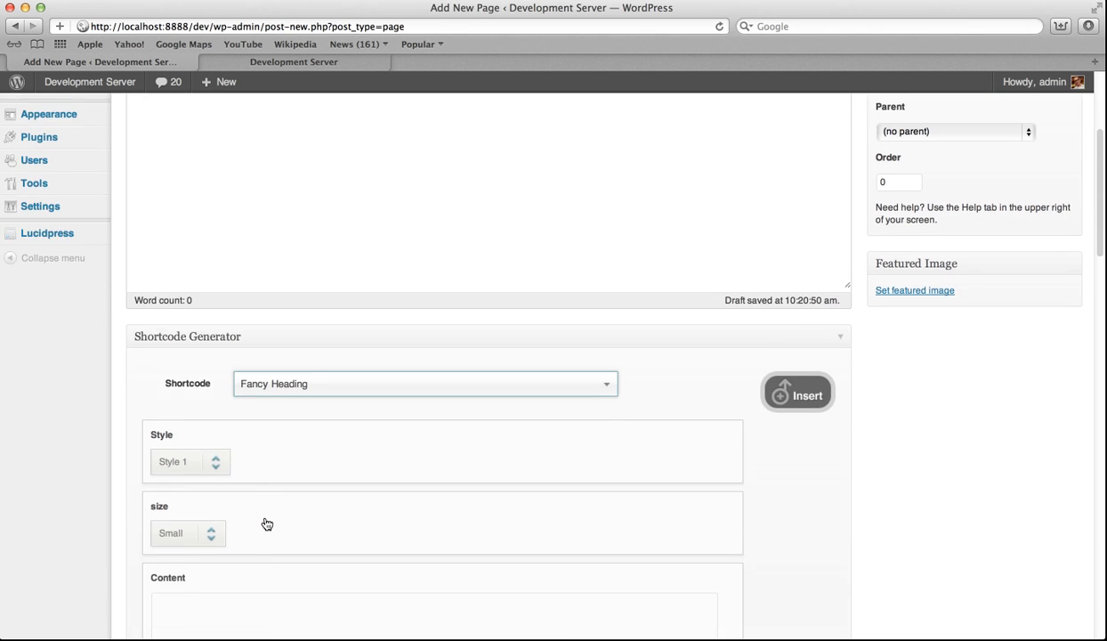
{"action": "left_click", "coordinate": [178, 447]}
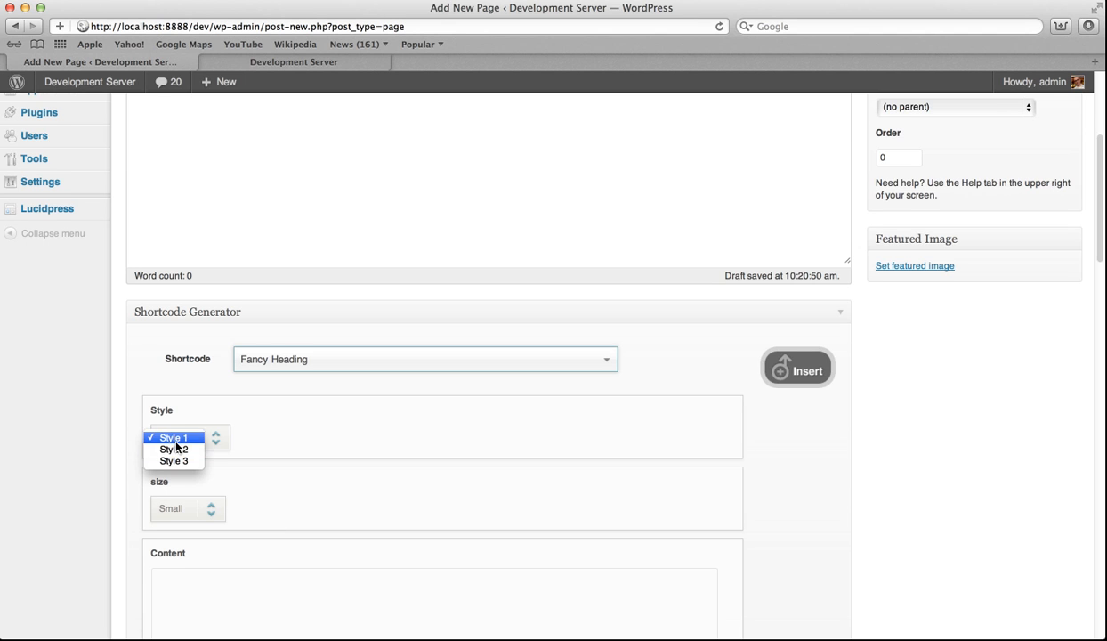
{"action": "left_click", "coordinate": [177, 449]}
{"action": "scroll", "coordinate": [180, 451], "scroll_direction": "down", "scroll_amount": 2}
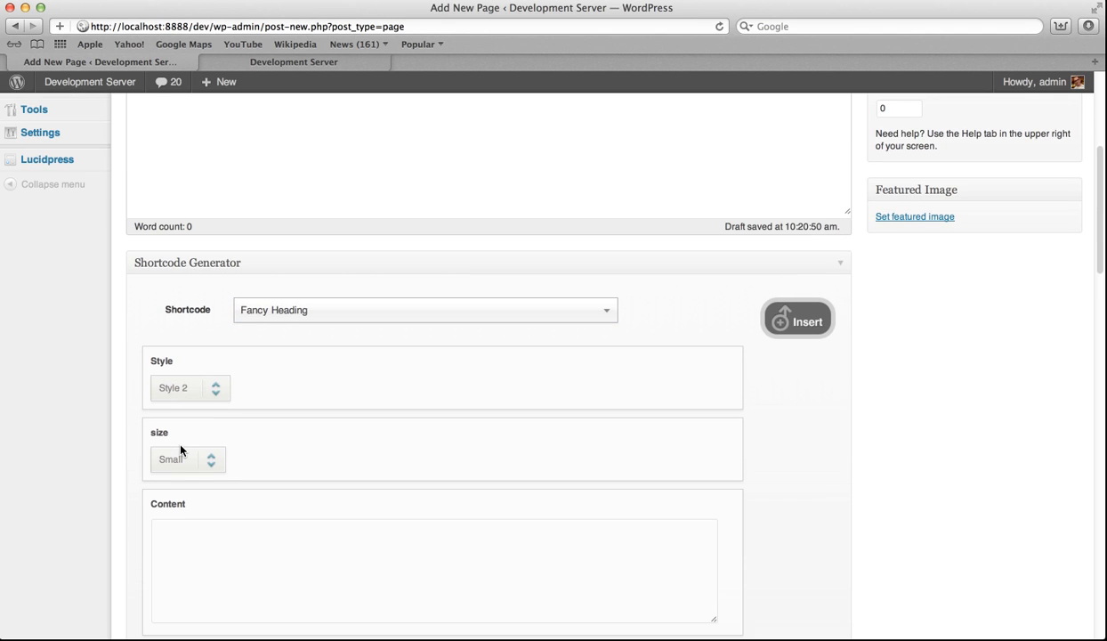
{"action": "scroll", "coordinate": [176, 470], "scroll_direction": "down", "scroll_amount": 2}
{"action": "left_click", "coordinate": [187, 495]}
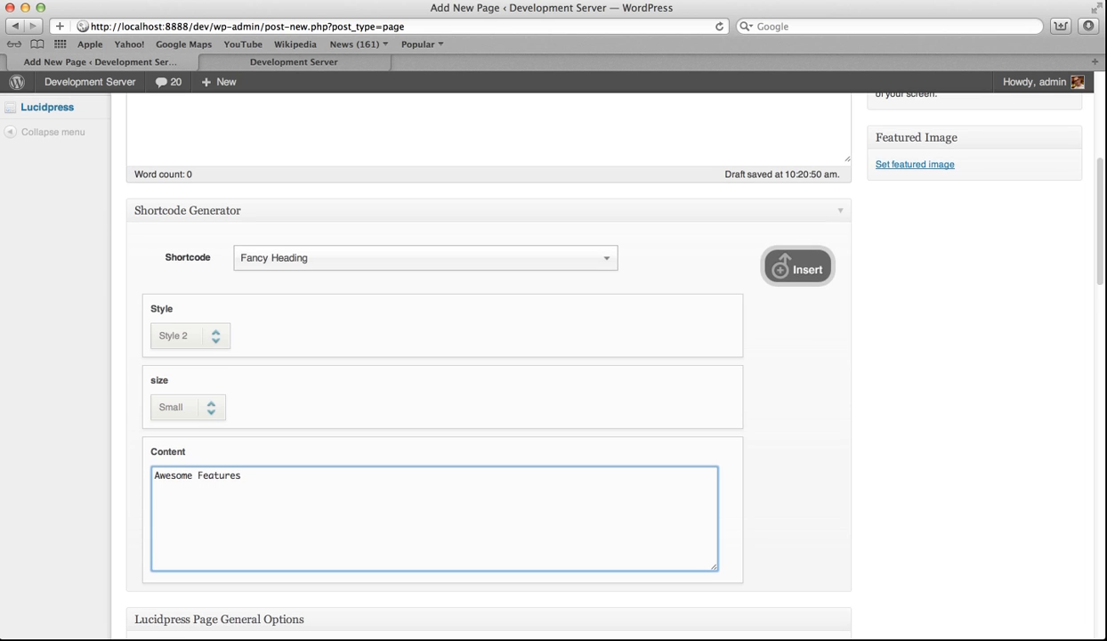
Step: Insert the fancy heading shortcode into the empty page body and publish the page
{"action": "scroll", "coordinate": [534, 356], "scroll_direction": "down", "scroll_amount": 3}
{"action": "scroll", "coordinate": [113, 476], "scroll_direction": "up", "scroll_amount": 10}
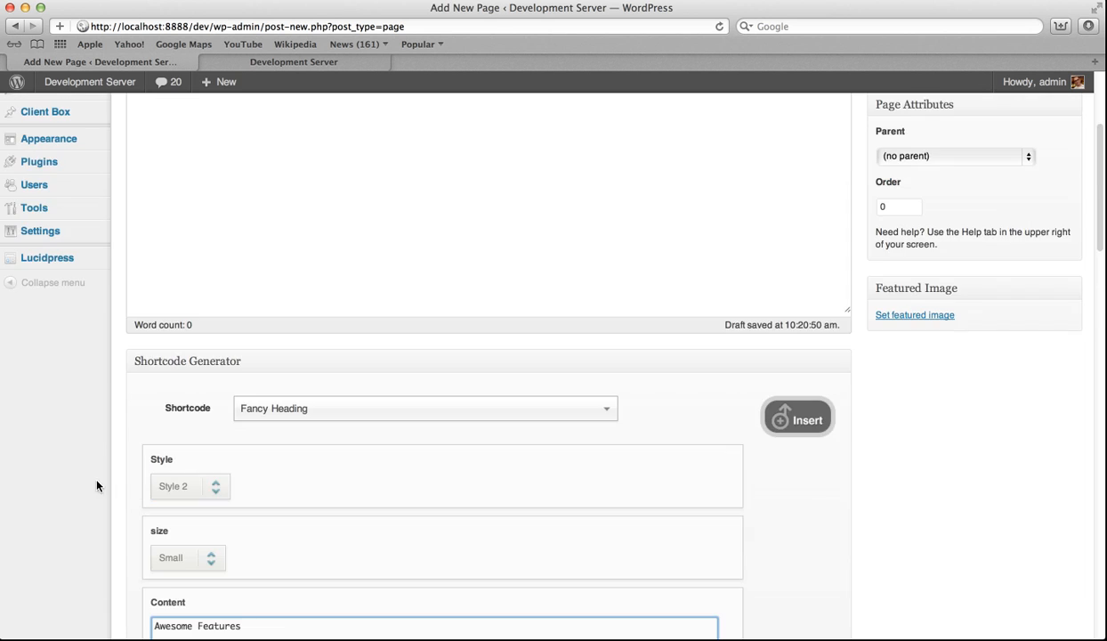
{"action": "scroll", "coordinate": [188, 277], "scroll_direction": "down", "scroll_amount": 1}
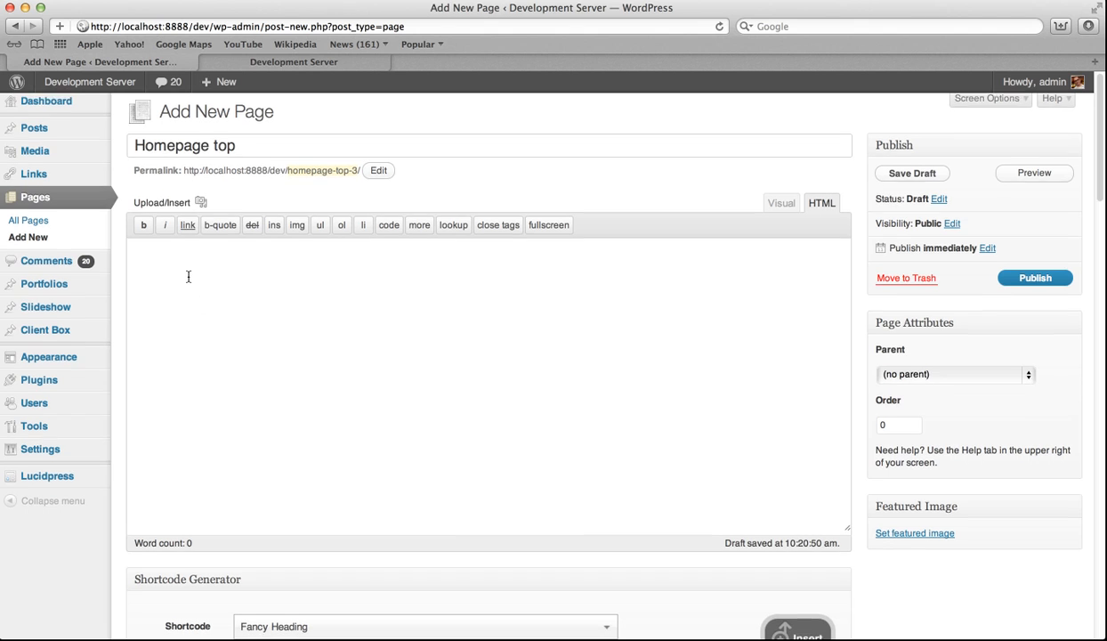
{"action": "left_click", "coordinate": [788, 623]}
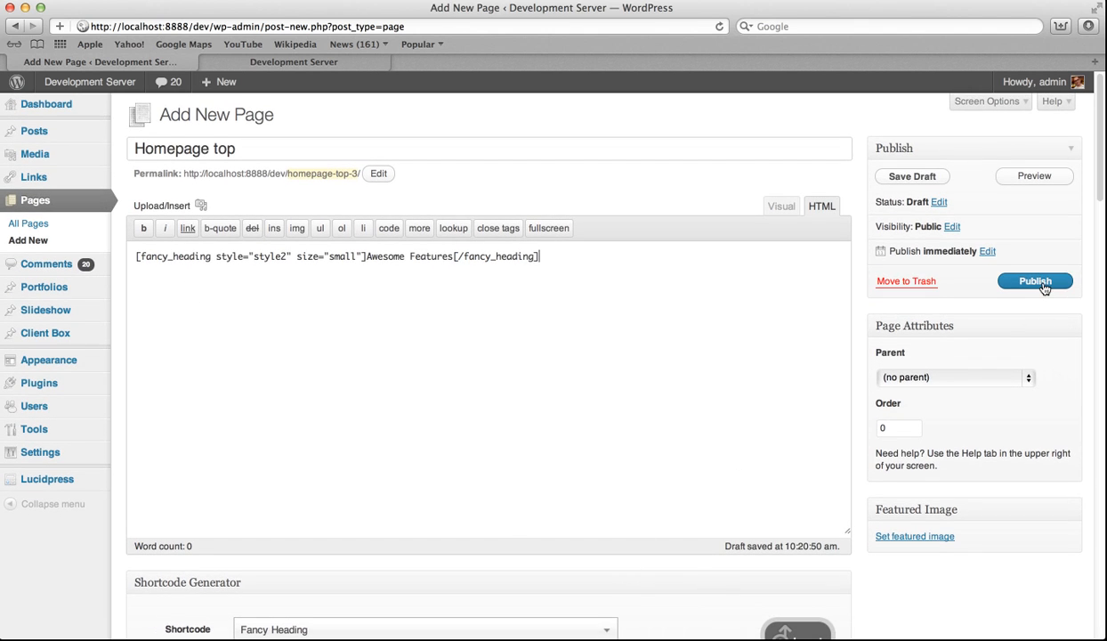
{"action": "left_click", "coordinate": [1043, 285]}
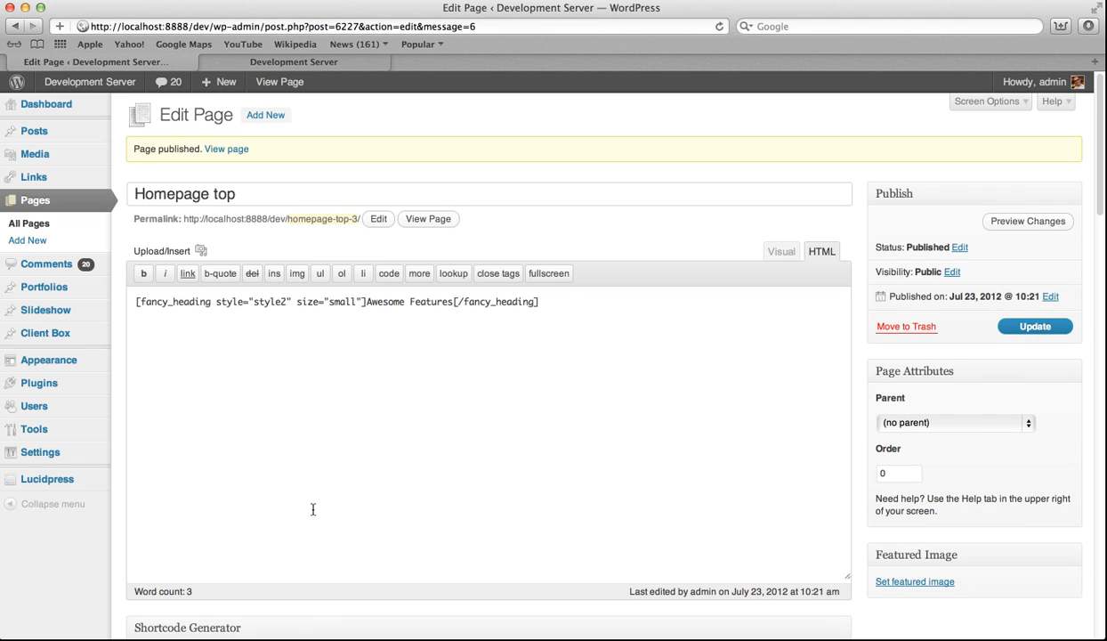
Step: Choose the Blog shortcode in the Shortcode Generator of the published page
{"action": "scroll", "coordinate": [312, 509], "scroll_direction": "down", "scroll_amount": 5}
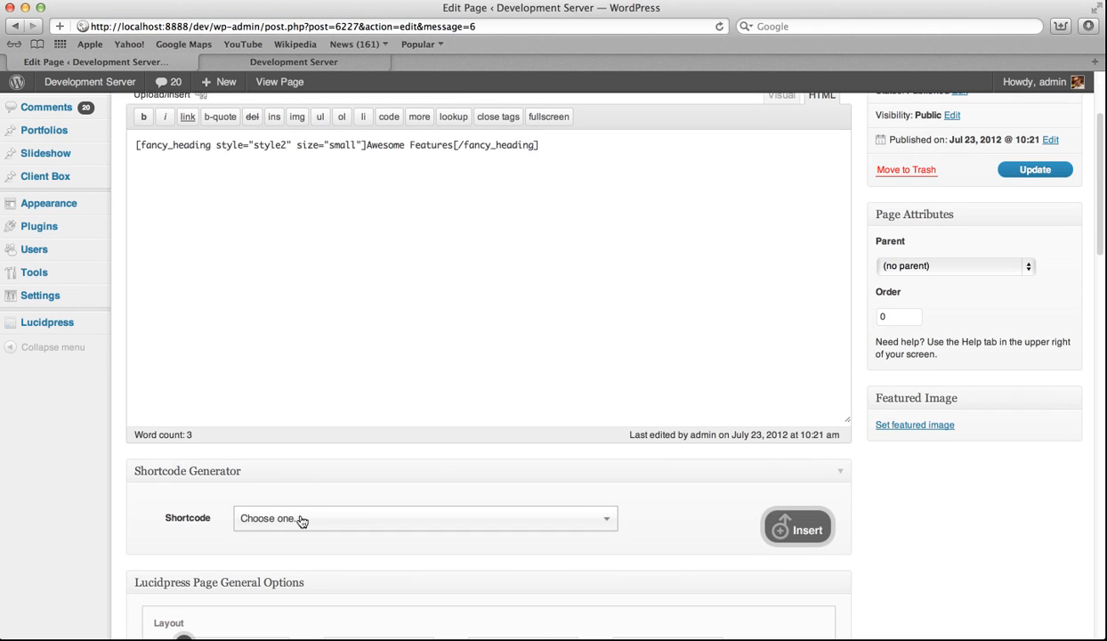
{"action": "left_click", "coordinate": [301, 518]}
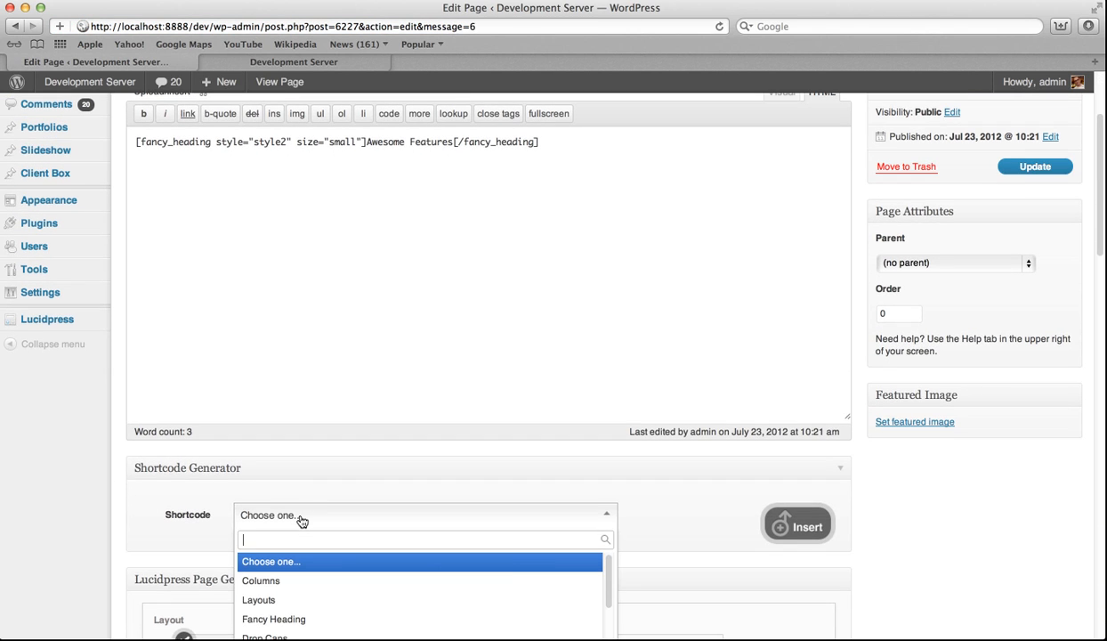
{"action": "type", "text": "blog"}
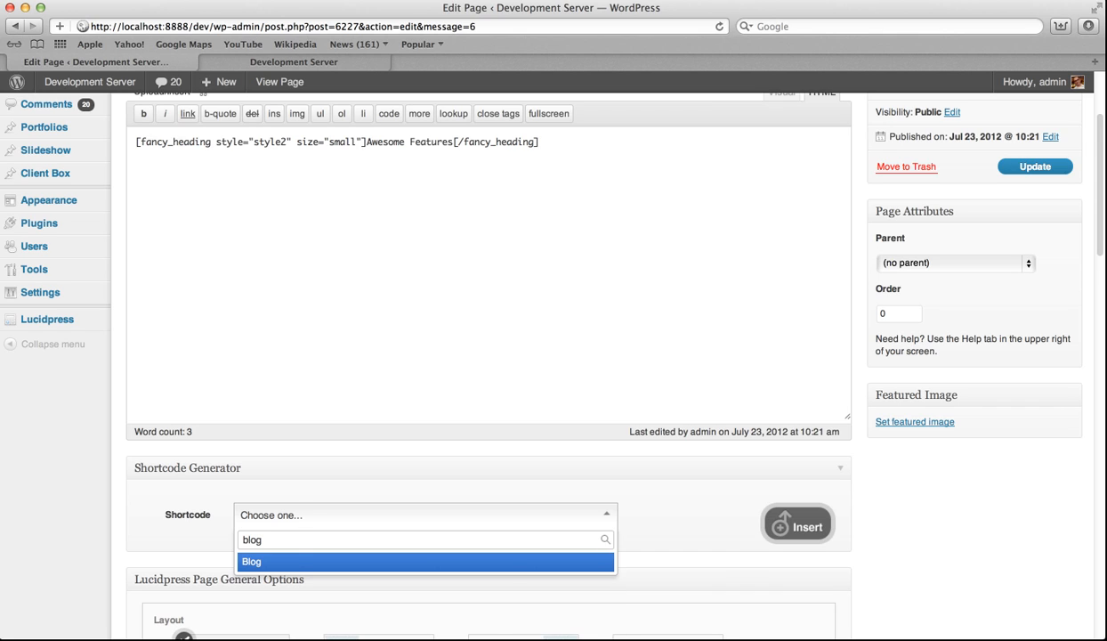
{"action": "left_click", "coordinate": [289, 561]}
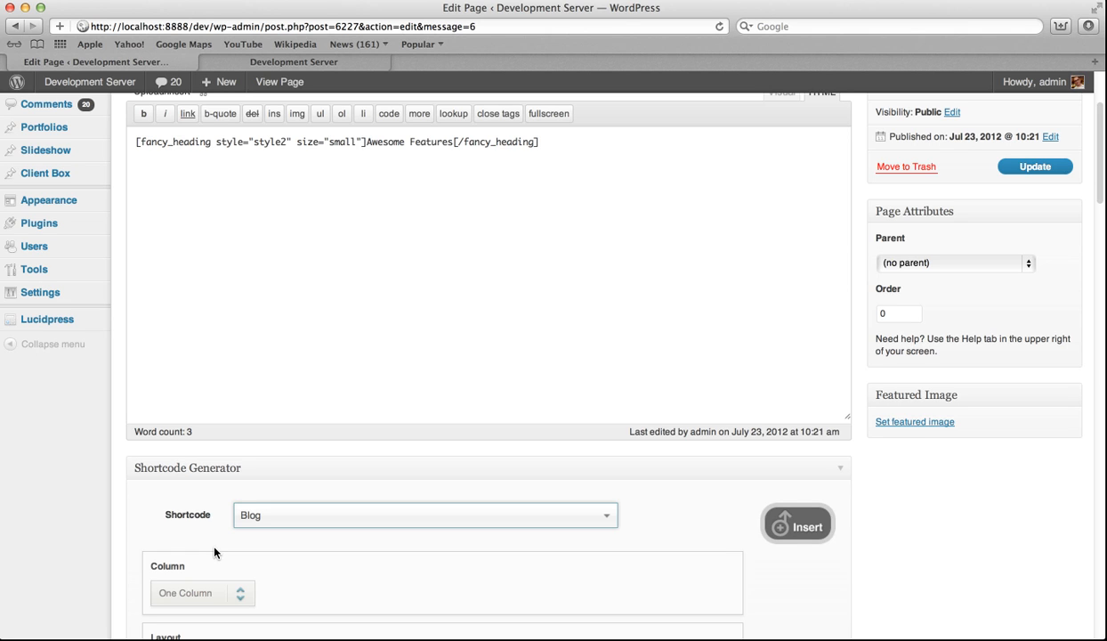
Step: Set the Blog shortcode's column option to Three Column and its layout to Full Layout
{"action": "scroll", "coordinate": [215, 553], "scroll_direction": "down", "scroll_amount": 1}
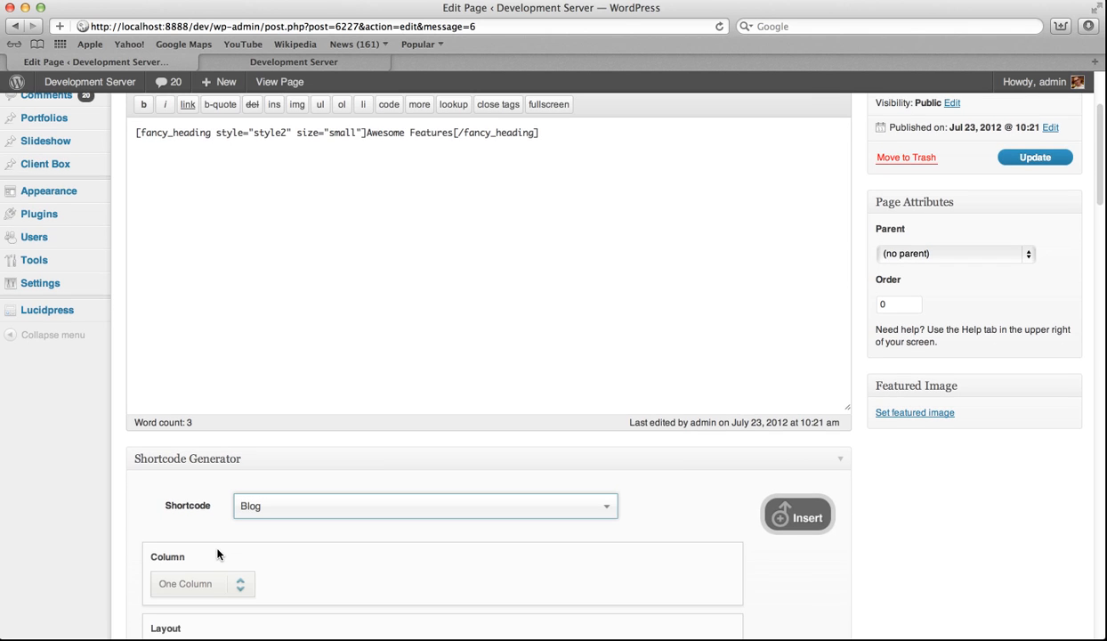
{"action": "scroll", "coordinate": [218, 553], "scroll_direction": "down", "scroll_amount": 3}
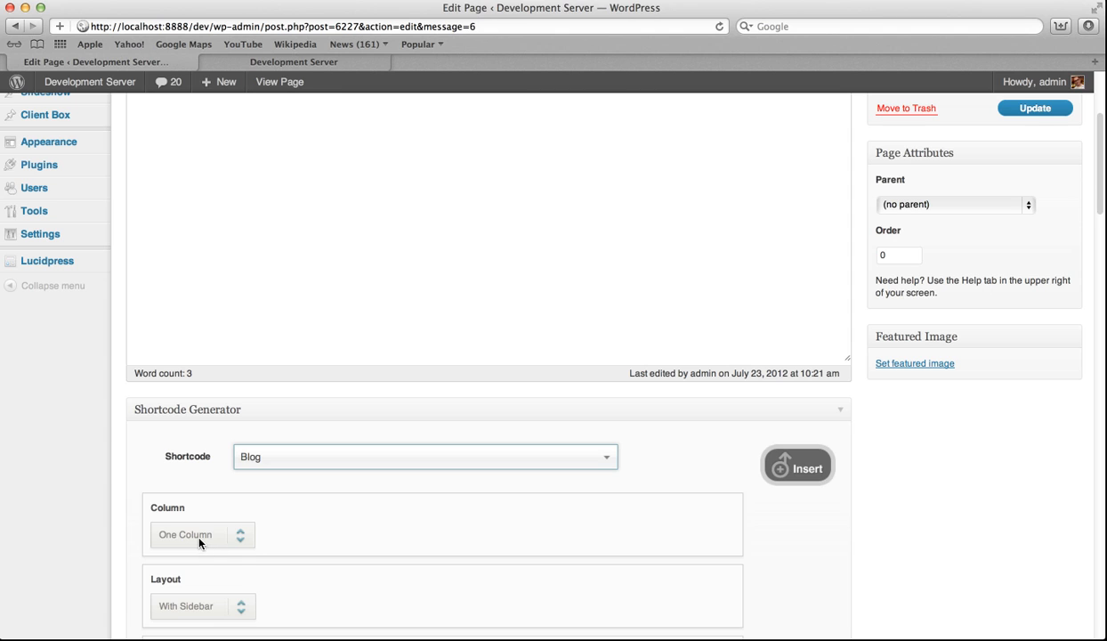
{"action": "left_click", "coordinate": [197, 537]}
{"action": "left_click", "coordinate": [202, 558]}
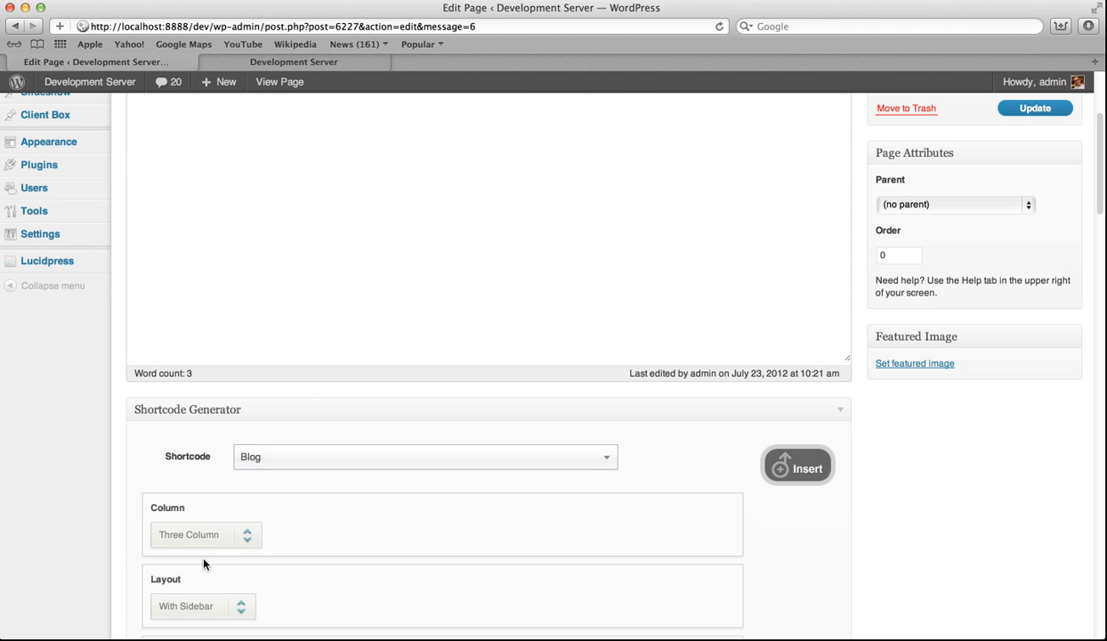
{"action": "scroll", "coordinate": [203, 559], "scroll_direction": "down", "scroll_amount": 2}
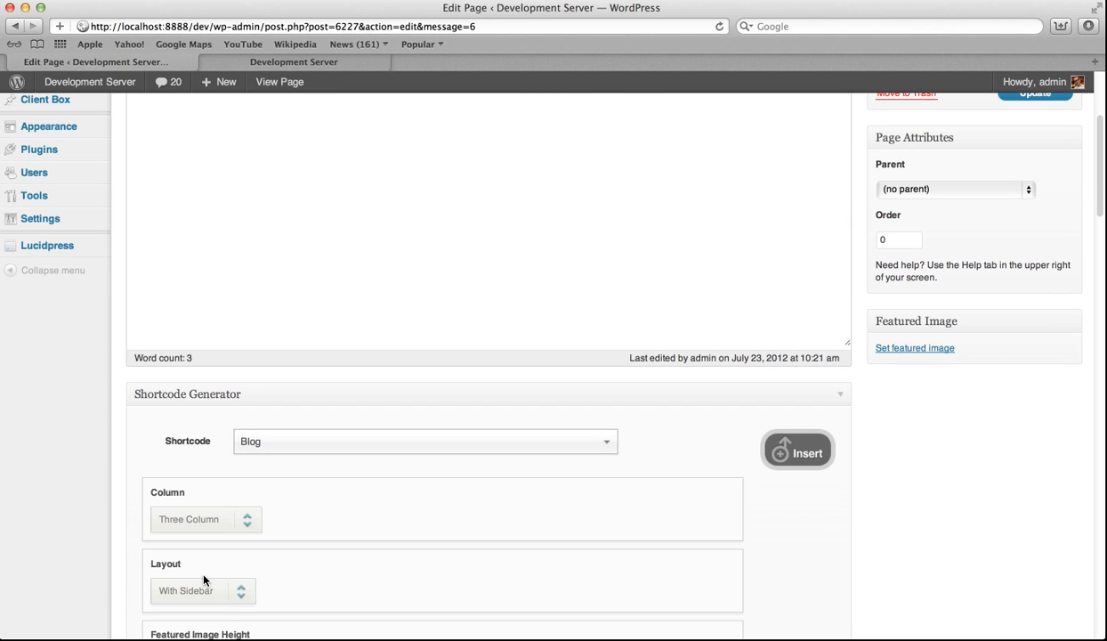
{"action": "left_click", "coordinate": [205, 587]}
{"action": "left_click", "coordinate": [198, 603]}
Step: Set the Blog shortcode's count to 3
{"action": "scroll", "coordinate": [197, 601], "scroll_direction": "down", "scroll_amount": 3}
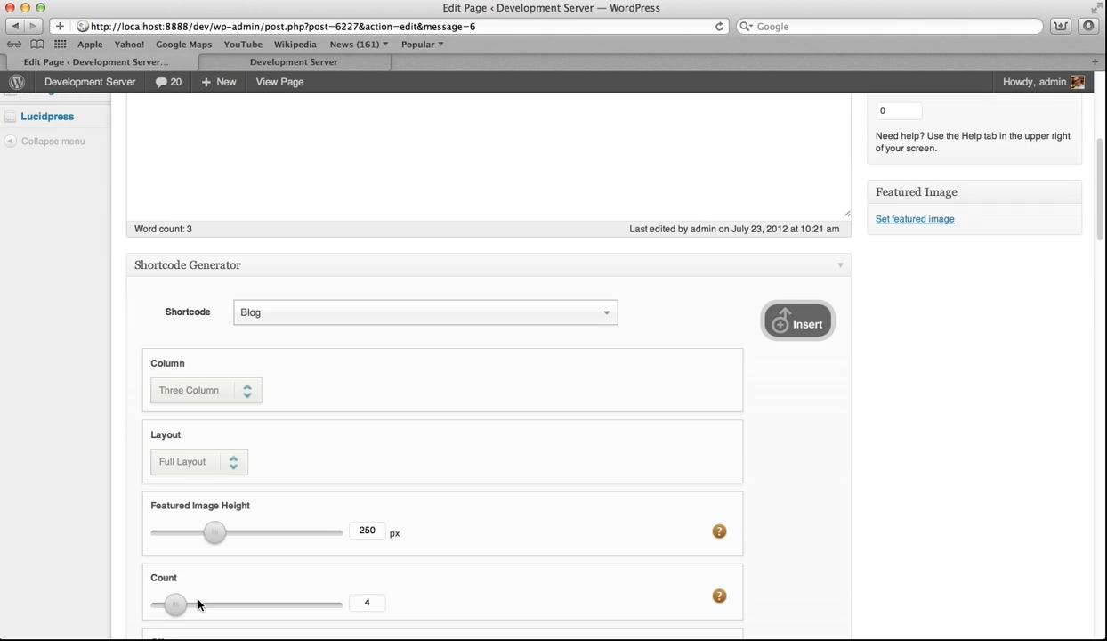
{"action": "scroll", "coordinate": [207, 581], "scroll_direction": "down", "scroll_amount": 3}
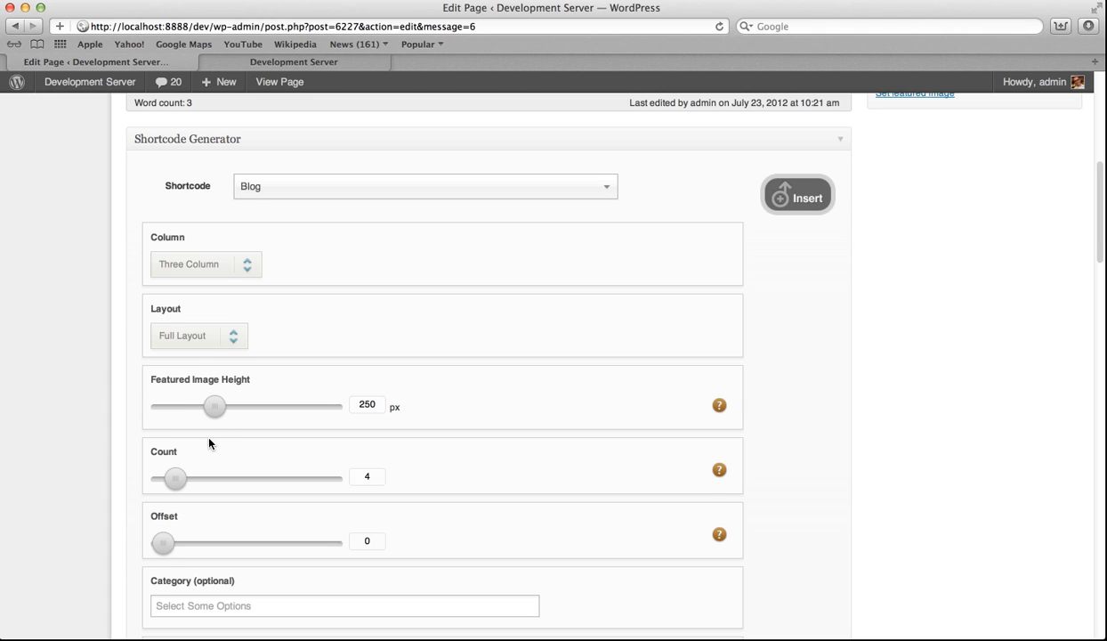
{"action": "scroll", "coordinate": [209, 442], "scroll_direction": "down", "scroll_amount": 2}
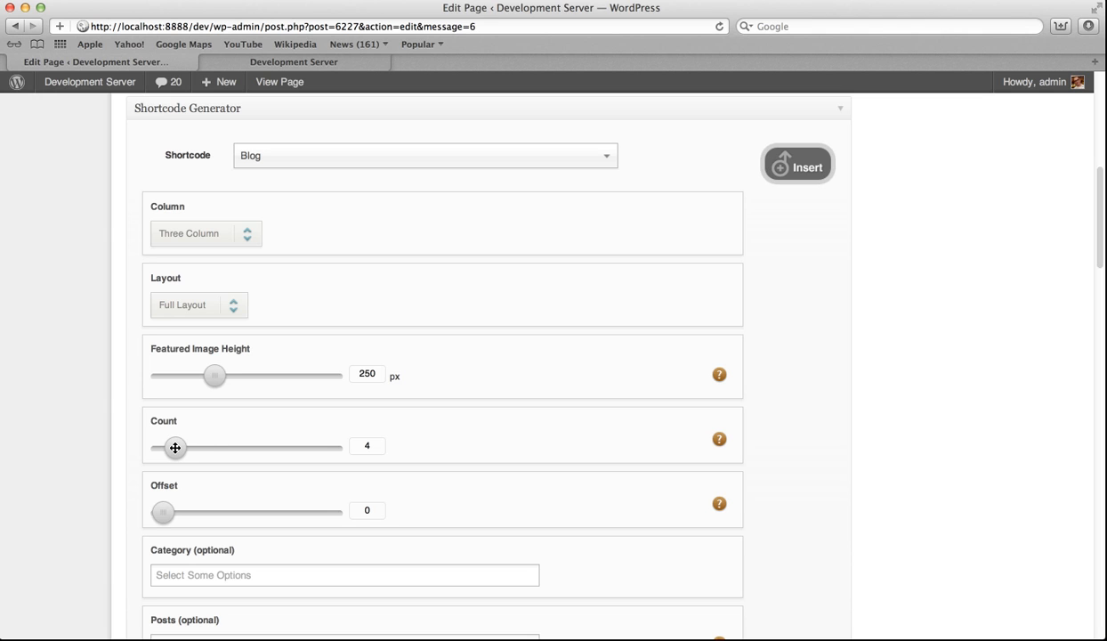
{"action": "left_click_drag", "start_coordinate": [178, 447], "coordinate": [175, 445]}
Step: Review the remaining Blog shortcode options, from offset, category and posts through featured image, title, excerpt, more button and pagination
{"action": "scroll", "coordinate": [178, 448], "scroll_direction": "down", "scroll_amount": 4}
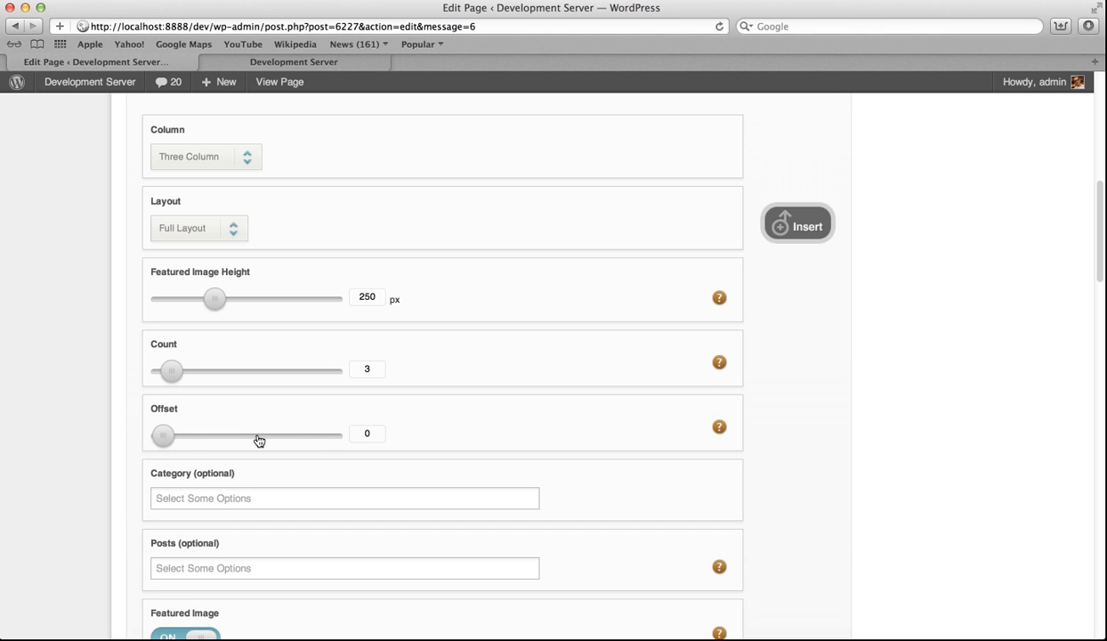
{"action": "scroll", "coordinate": [258, 441], "scroll_direction": "down", "scroll_amount": 2}
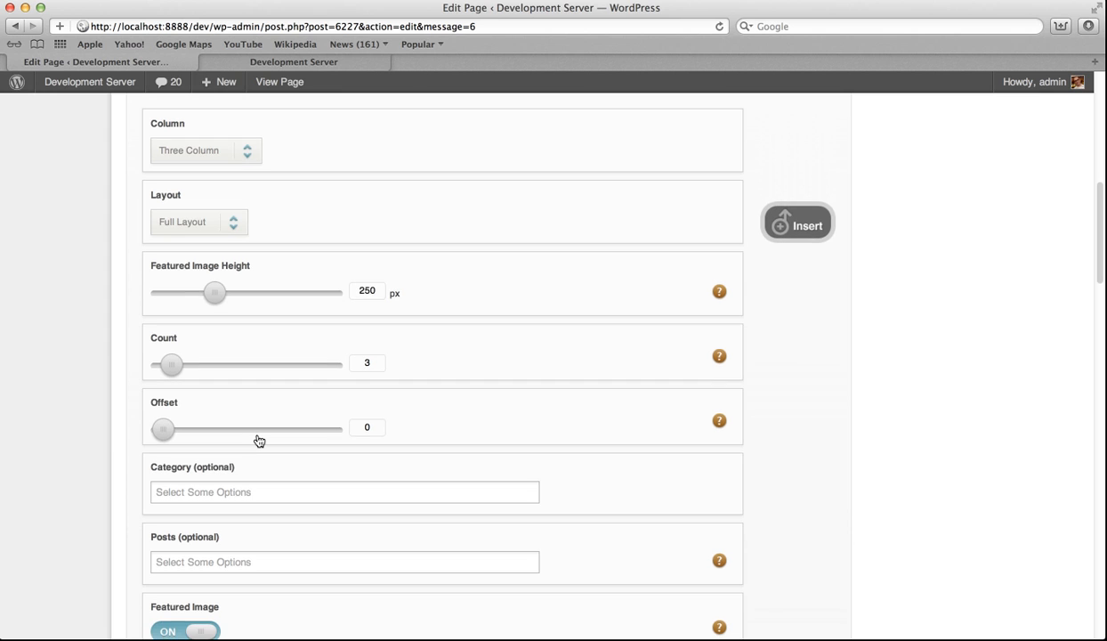
{"action": "scroll", "coordinate": [258, 440], "scroll_direction": "up", "scroll_amount": 3}
{"action": "scroll", "coordinate": [258, 441], "scroll_direction": "down", "scroll_amount": 1}
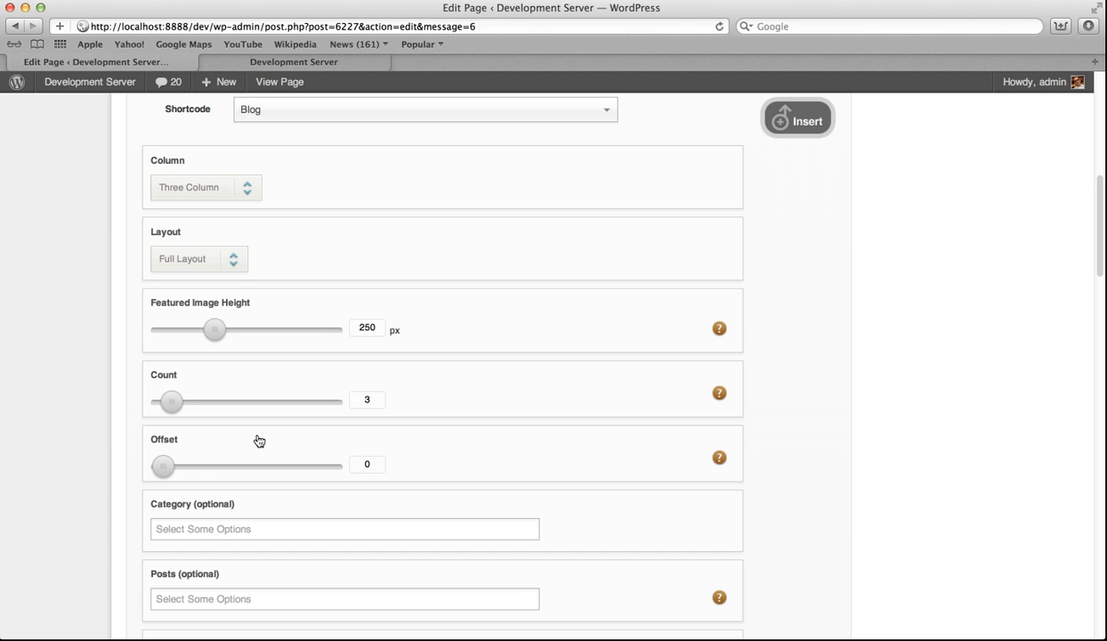
{"action": "mouse_move", "coordinate": [164, 466]}
{"action": "left_mouse_down"}
{"action": "mouse_move", "coordinate": [348, 462]}
{"action": "mouse_move", "coordinate": [161, 472]}
{"action": "left_mouse_up"}
{"action": "scroll", "coordinate": [238, 473], "scroll_direction": "down", "scroll_amount": 2}
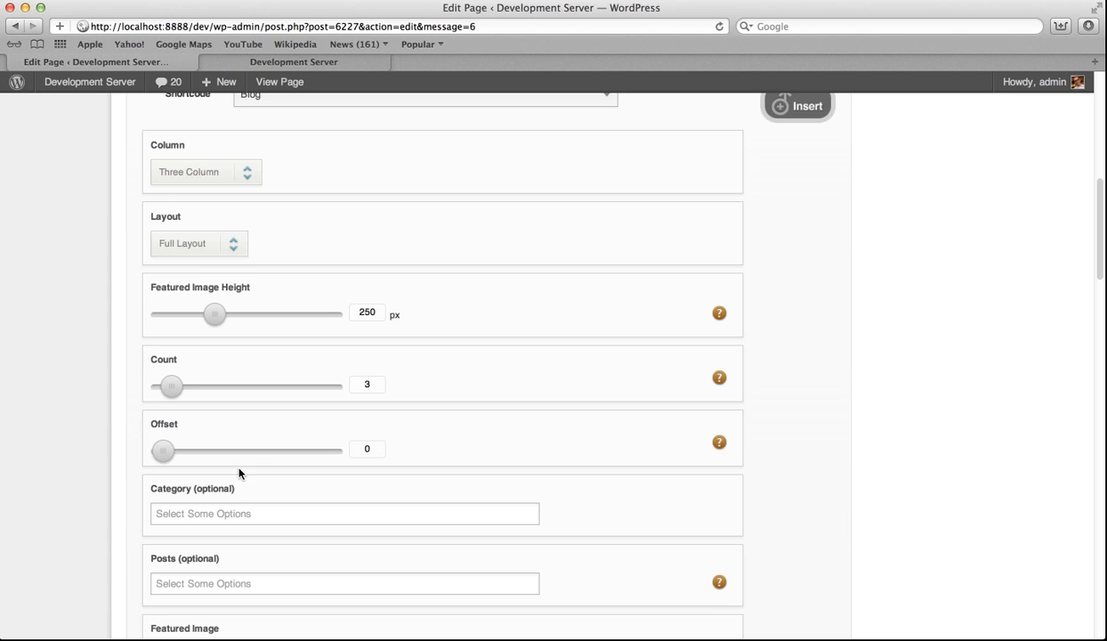
{"action": "scroll", "coordinate": [239, 472], "scroll_direction": "down", "scroll_amount": 2}
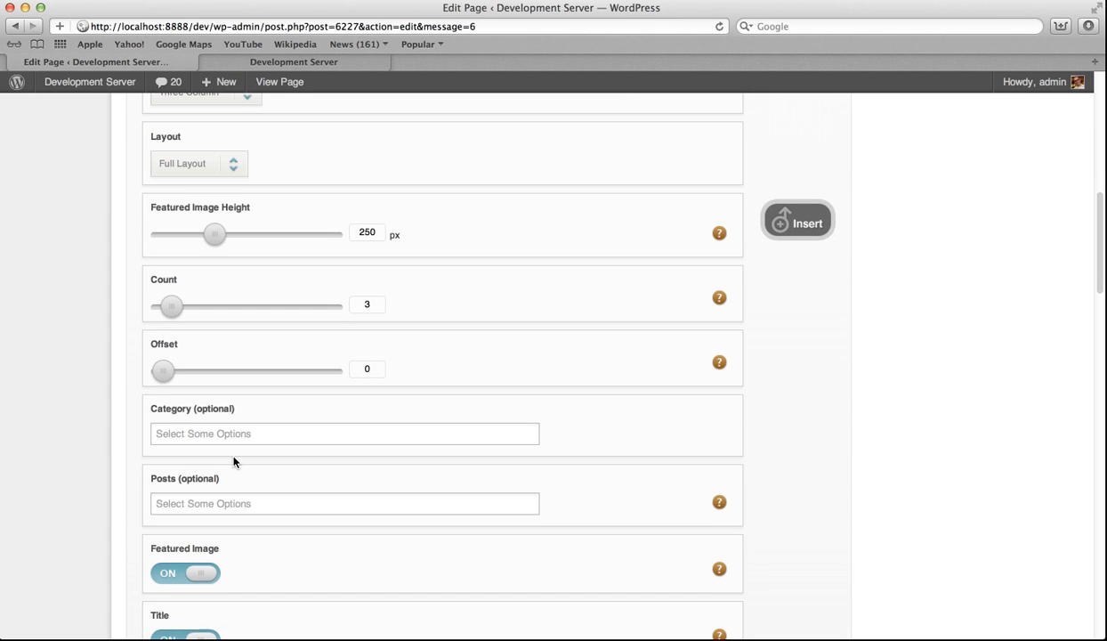
{"action": "scroll", "coordinate": [184, 433], "scroll_direction": "down", "scroll_amount": 1}
{"action": "left_click", "coordinate": [199, 414]}
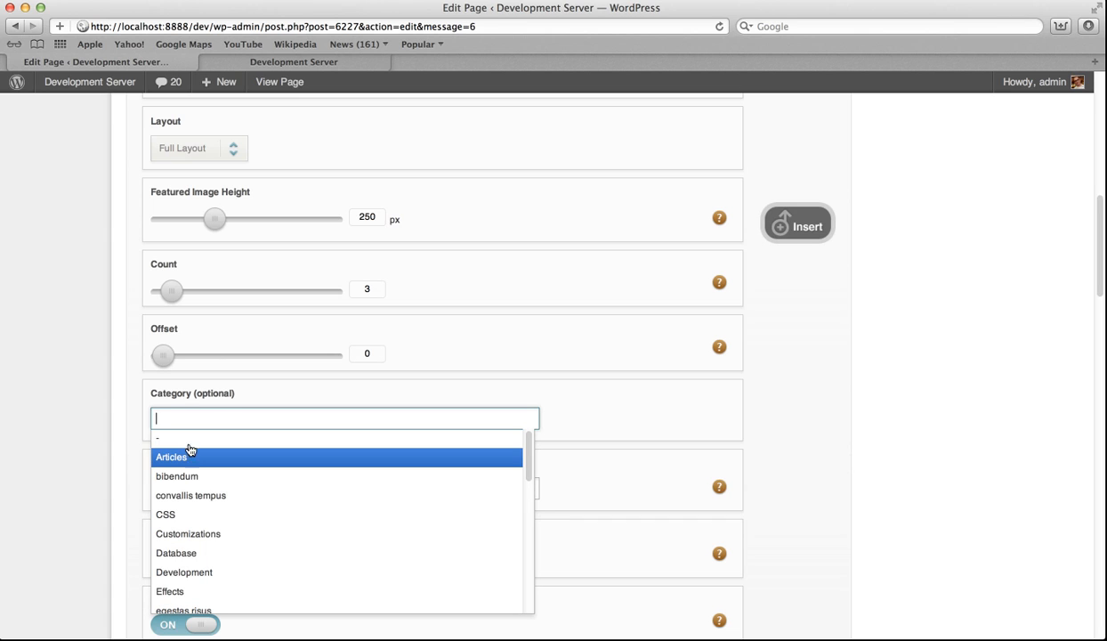
{"action": "left_click", "coordinate": [125, 454]}
{"action": "scroll", "coordinate": [160, 459], "scroll_direction": "down", "scroll_amount": 3}
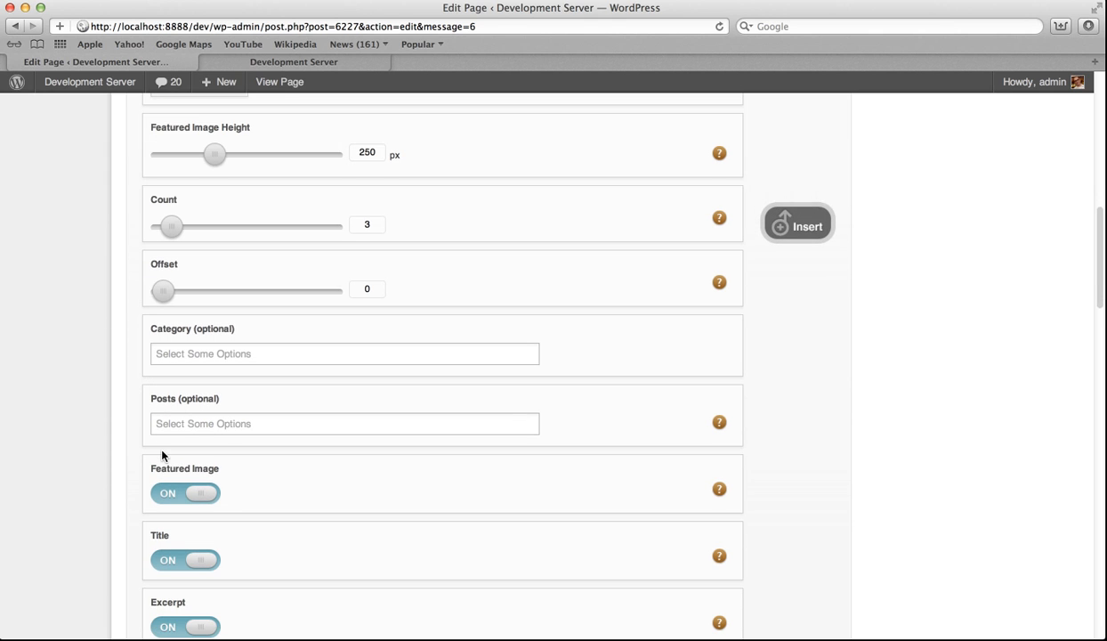
{"action": "scroll", "coordinate": [162, 456], "scroll_direction": "down", "scroll_amount": 6}
{"action": "scroll", "coordinate": [161, 449], "scroll_direction": "down", "scroll_amount": 2}
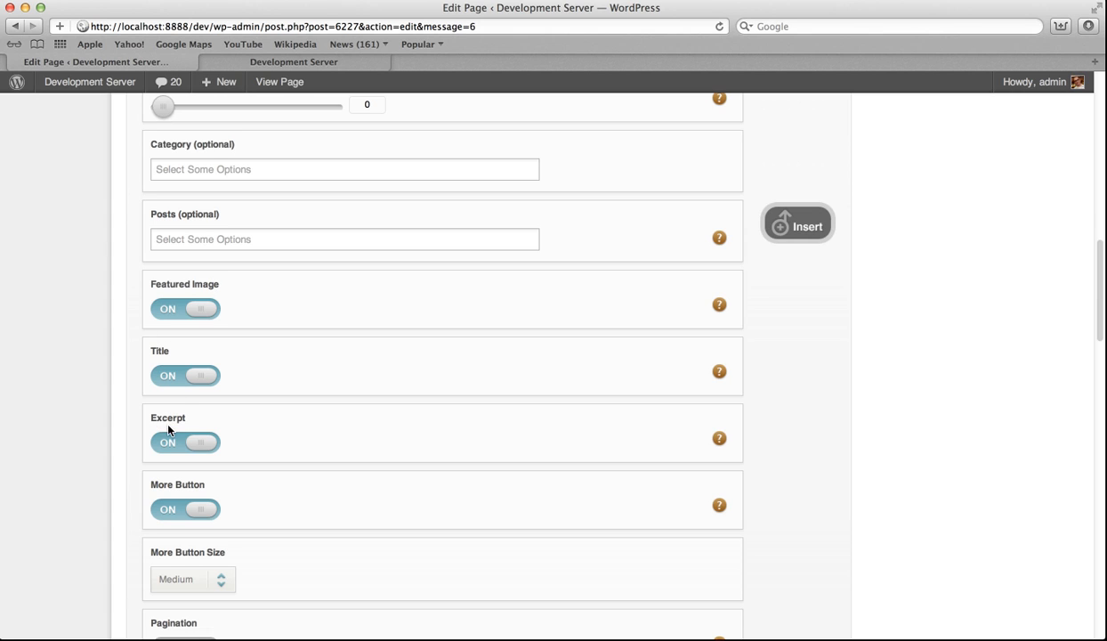
{"action": "scroll", "coordinate": [174, 431], "scroll_direction": "down", "scroll_amount": 1}
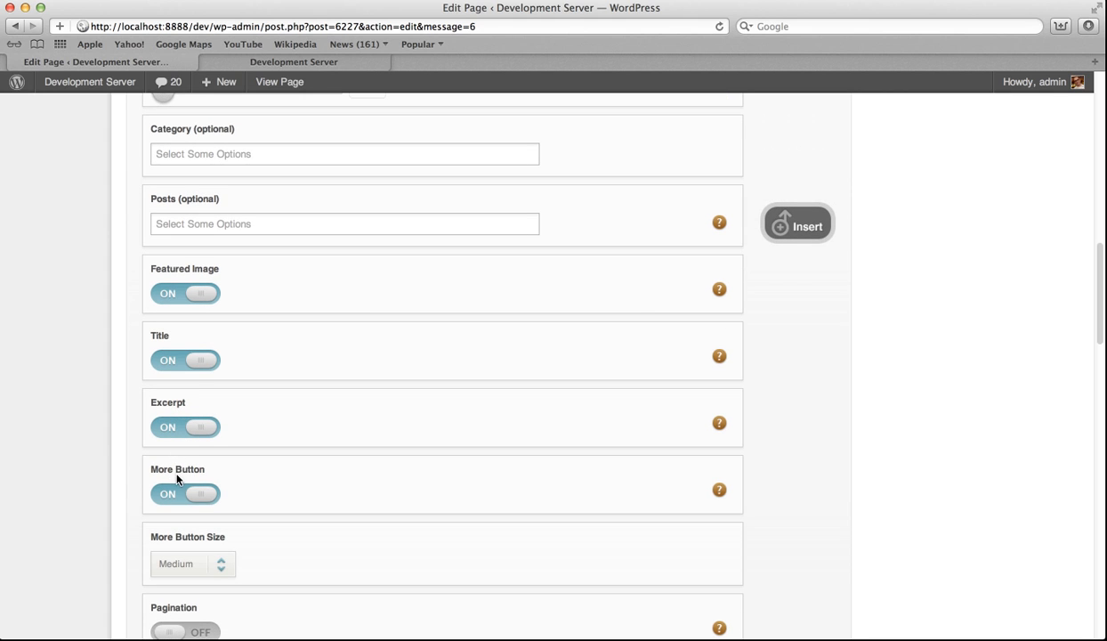
{"action": "scroll", "coordinate": [176, 476], "scroll_direction": "down", "scroll_amount": 4}
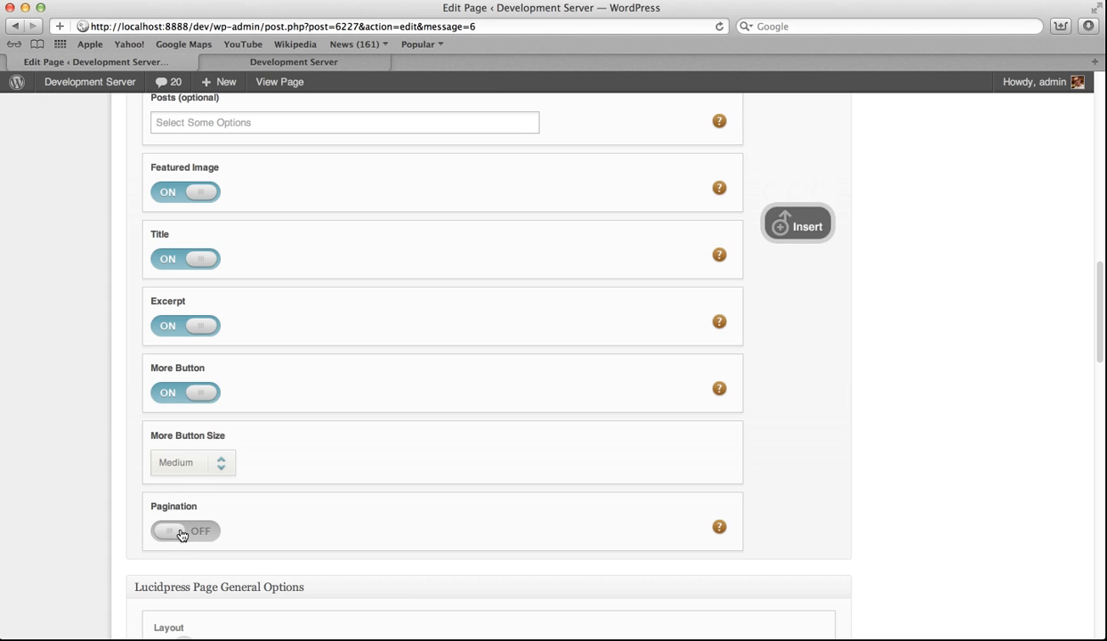
Step: Insert the configured blog shortcode below the fancy heading in the page body and update the page
{"action": "scroll", "coordinate": [430, 437], "scroll_direction": "up", "scroll_amount": 10}
{"action": "scroll", "coordinate": [430, 437], "scroll_direction": "up", "scroll_amount": 15}
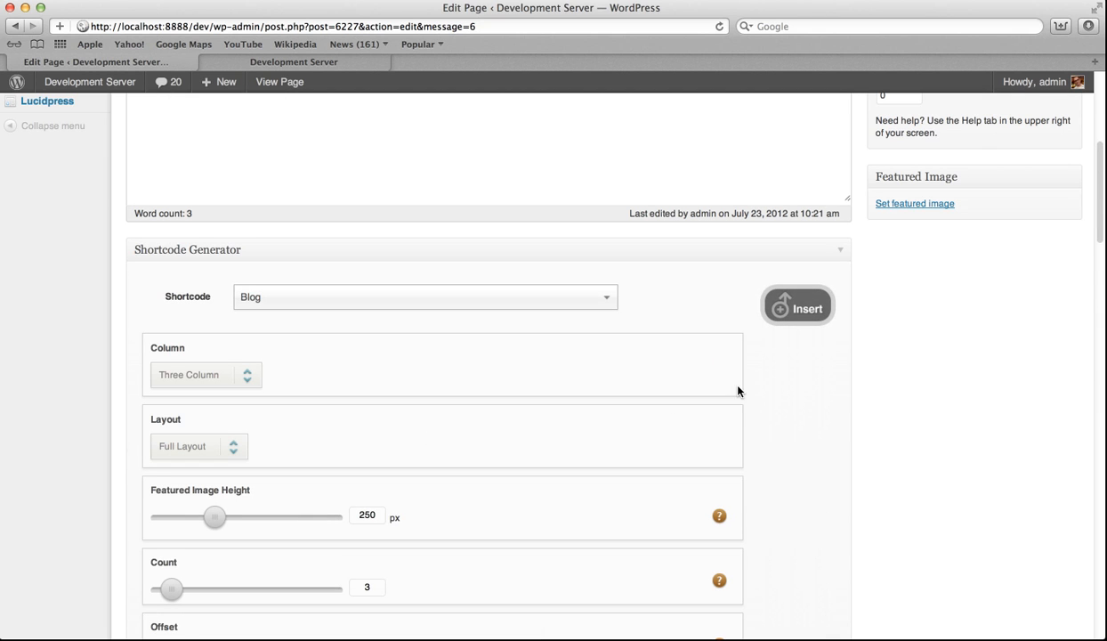
{"action": "scroll", "coordinate": [738, 390], "scroll_direction": "up", "scroll_amount": 14}
{"action": "scroll", "coordinate": [143, 340], "scroll_direction": "down", "scroll_amount": 5}
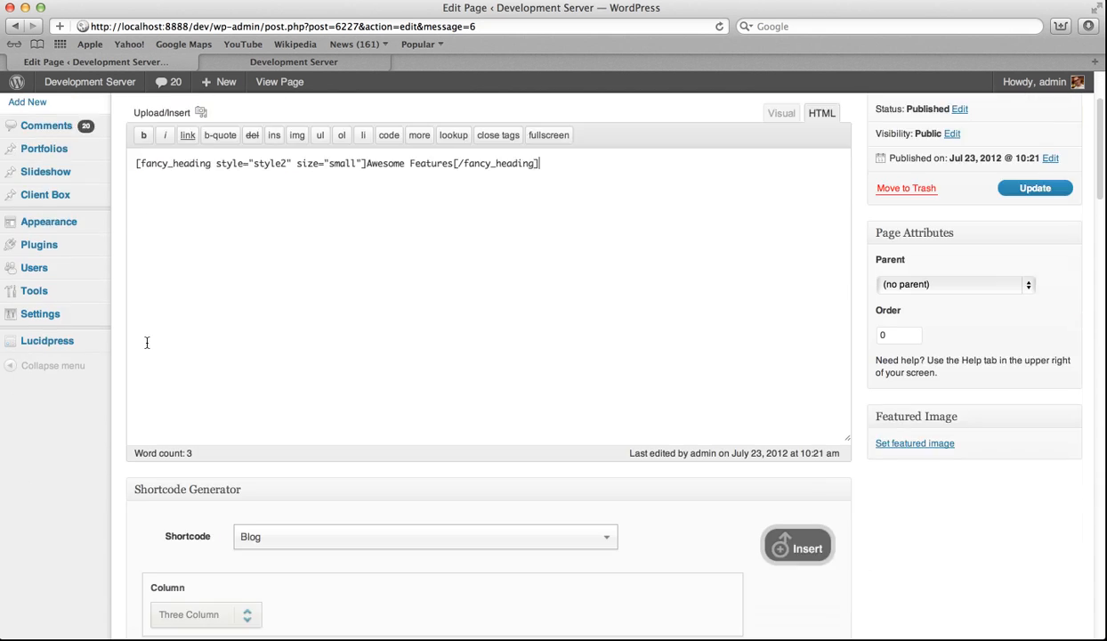
{"action": "scroll", "coordinate": [168, 290], "scroll_direction": "up", "scroll_amount": 3}
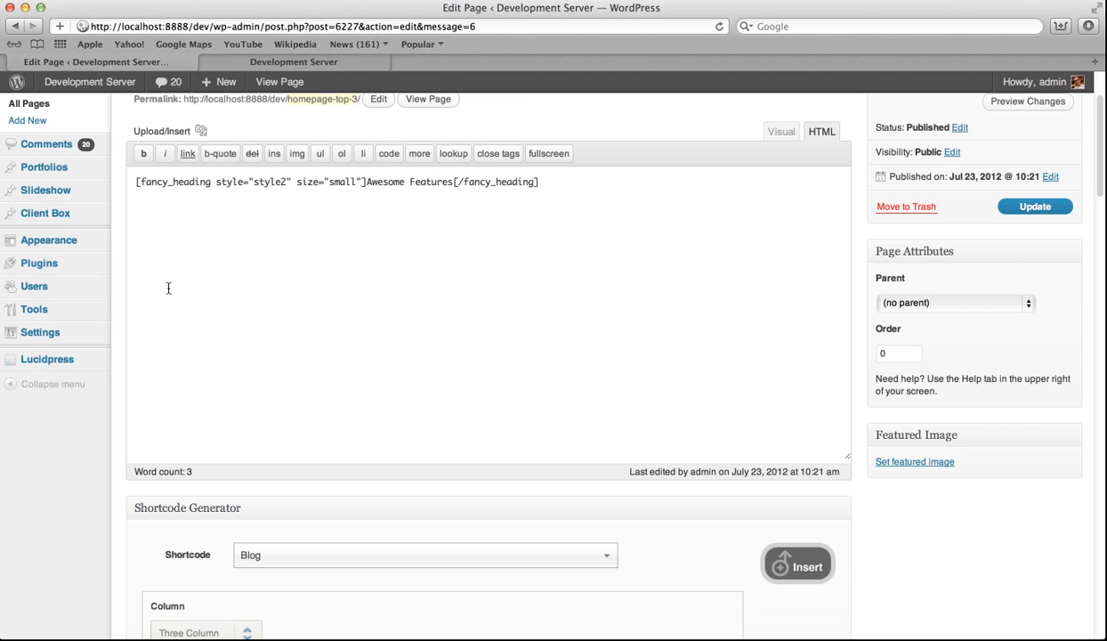
{"action": "scroll", "coordinate": [164, 280], "scroll_direction": "down", "scroll_amount": 1}
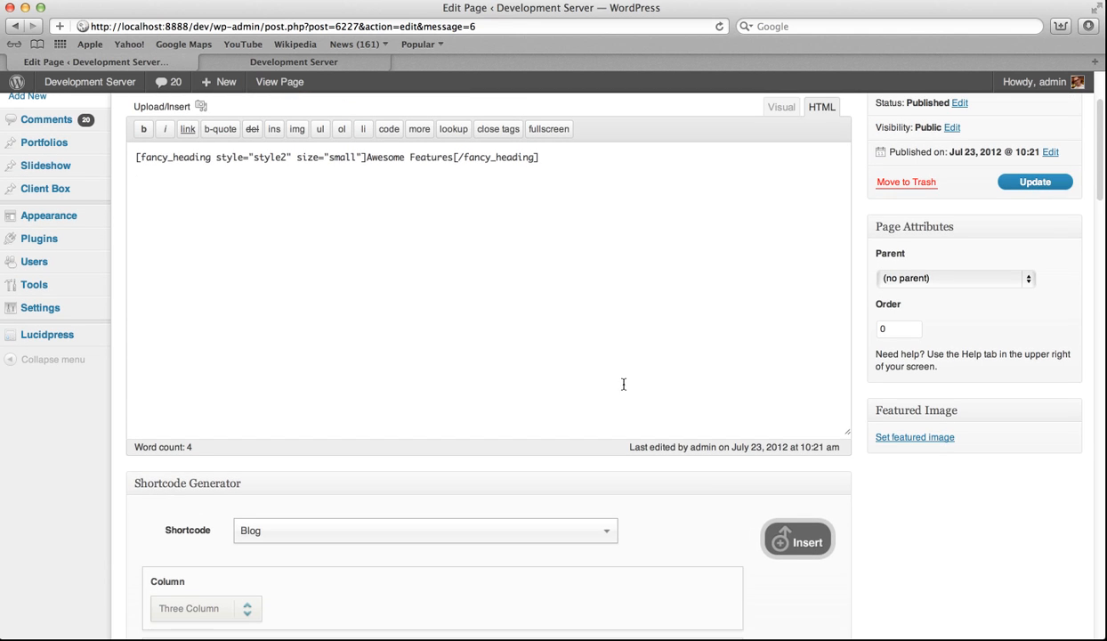
{"action": "left_click", "coordinate": [781, 532]}
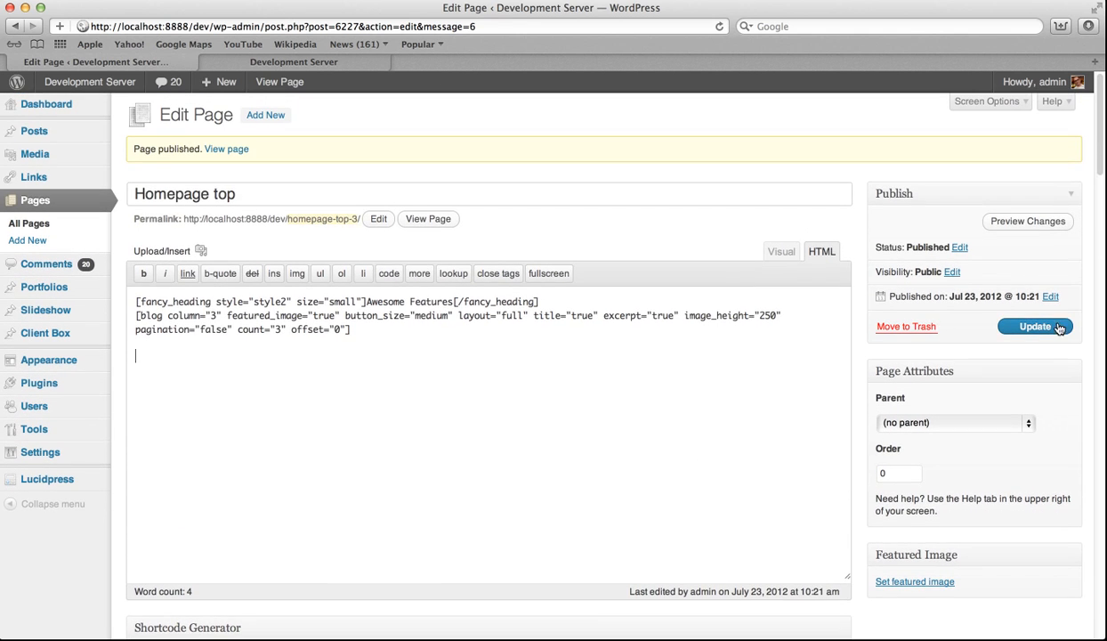
{"action": "left_click", "coordinate": [1035, 327]}
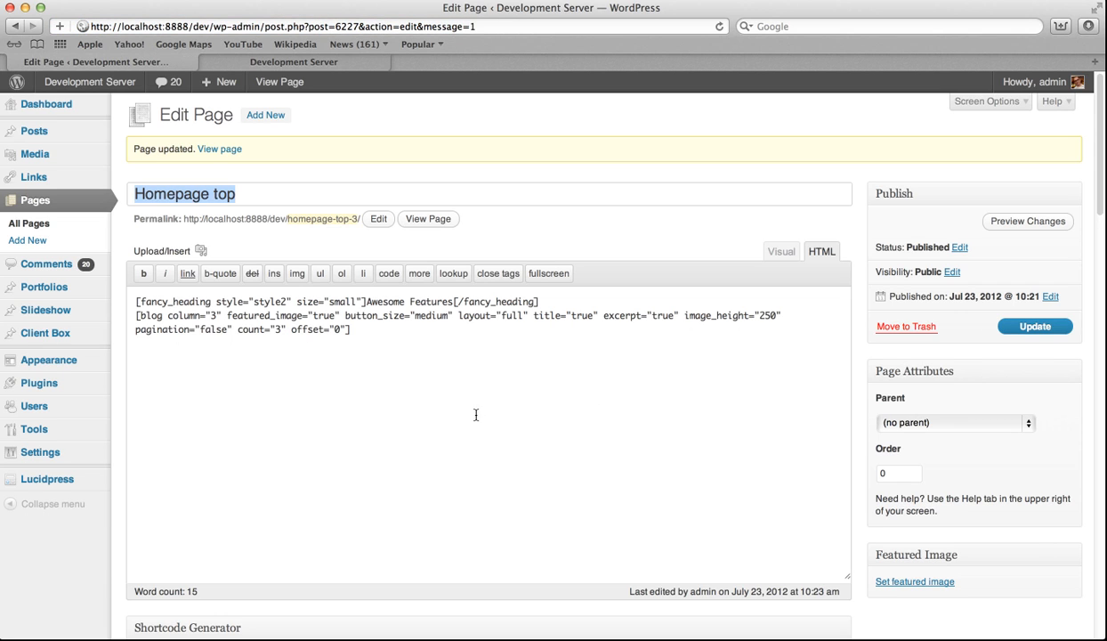
Step: In the Lucidpress theme's homepage settings, assign the "Homepage top" page to the Homepage Content Top Section
{"action": "left_click", "coordinate": [55, 485]}
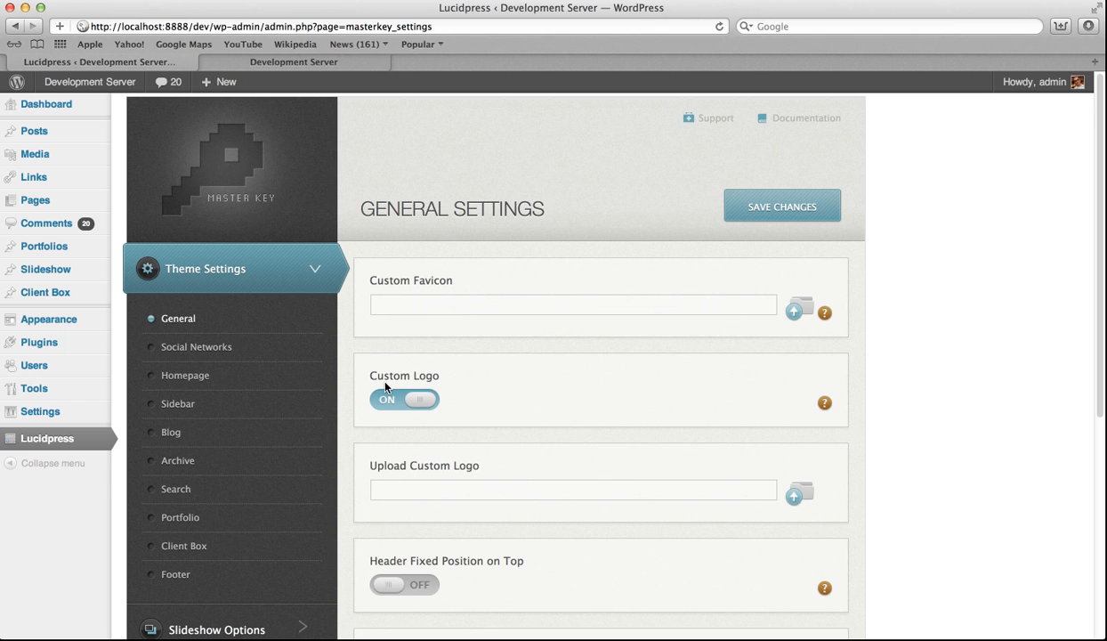
{"action": "left_click", "coordinate": [283, 378]}
{"action": "scroll", "coordinate": [295, 392], "scroll_direction": "down", "scroll_amount": 1}
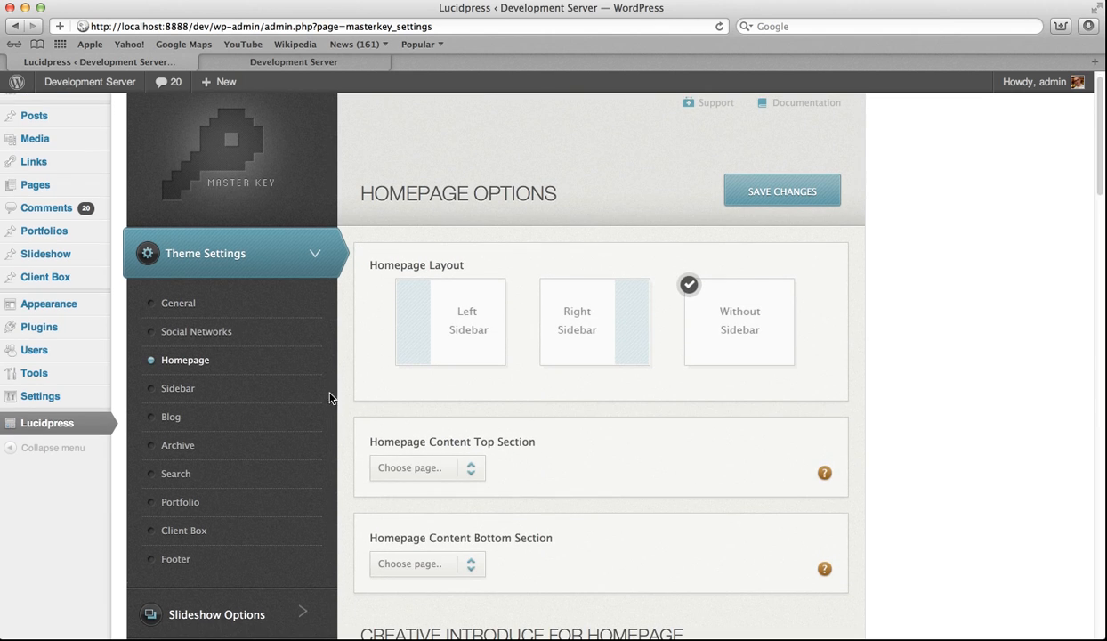
{"action": "left_click", "coordinate": [401, 470]}
{"action": "scroll", "coordinate": [402, 471], "scroll_direction": "down", "scroll_amount": 5}
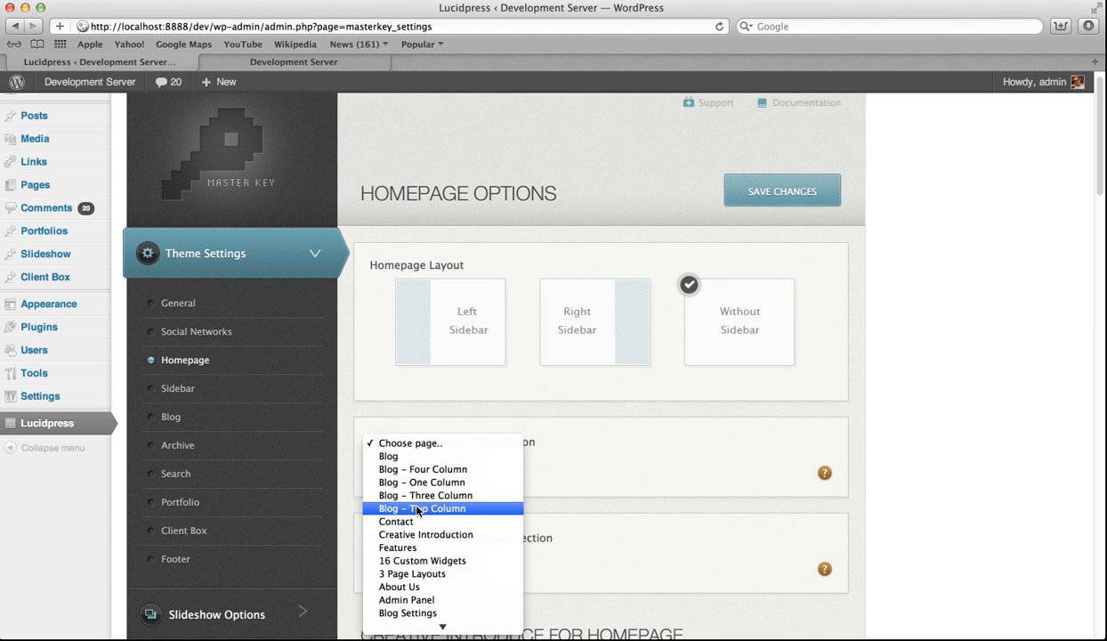
{"action": "scroll", "coordinate": [418, 510], "scroll_direction": "down", "scroll_amount": 6}
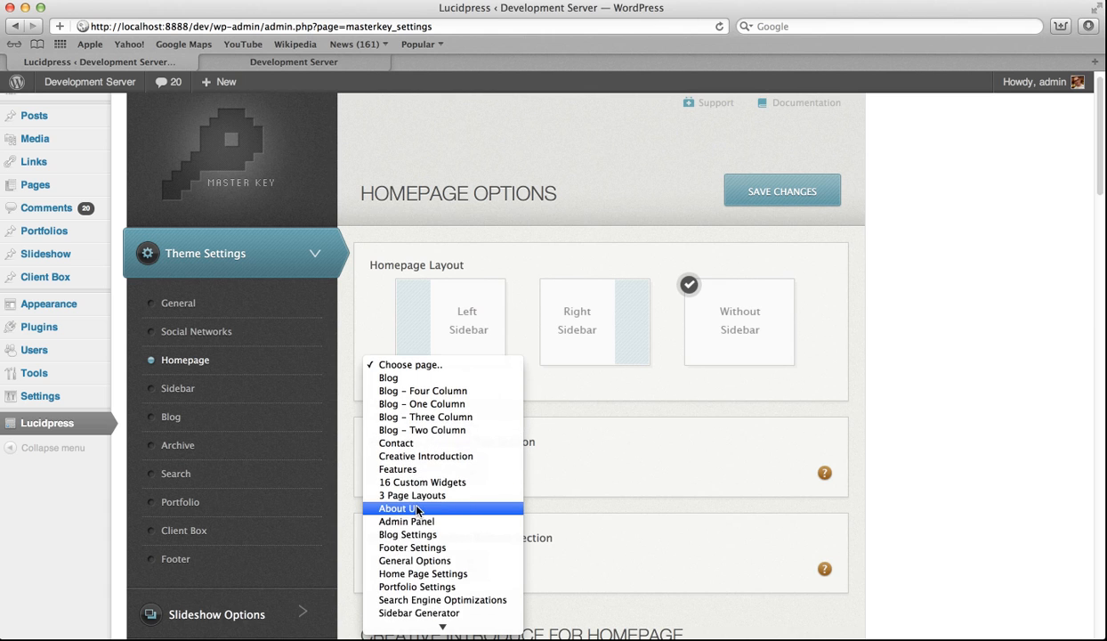
{"action": "scroll", "coordinate": [417, 510], "scroll_direction": "down", "scroll_amount": 2}
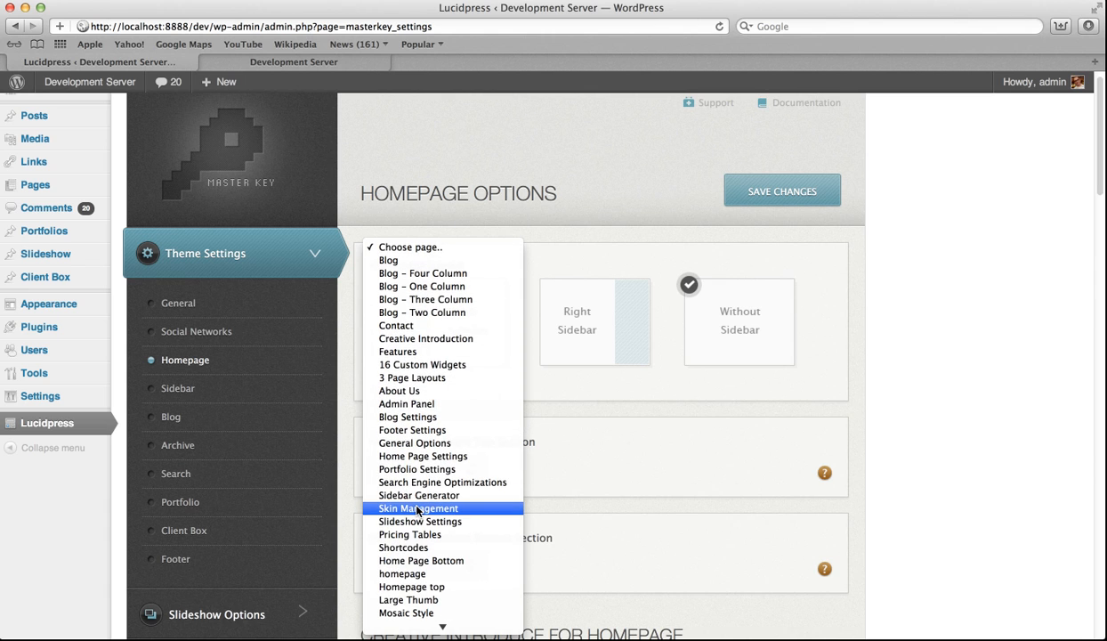
{"action": "left_click", "coordinate": [428, 586]}
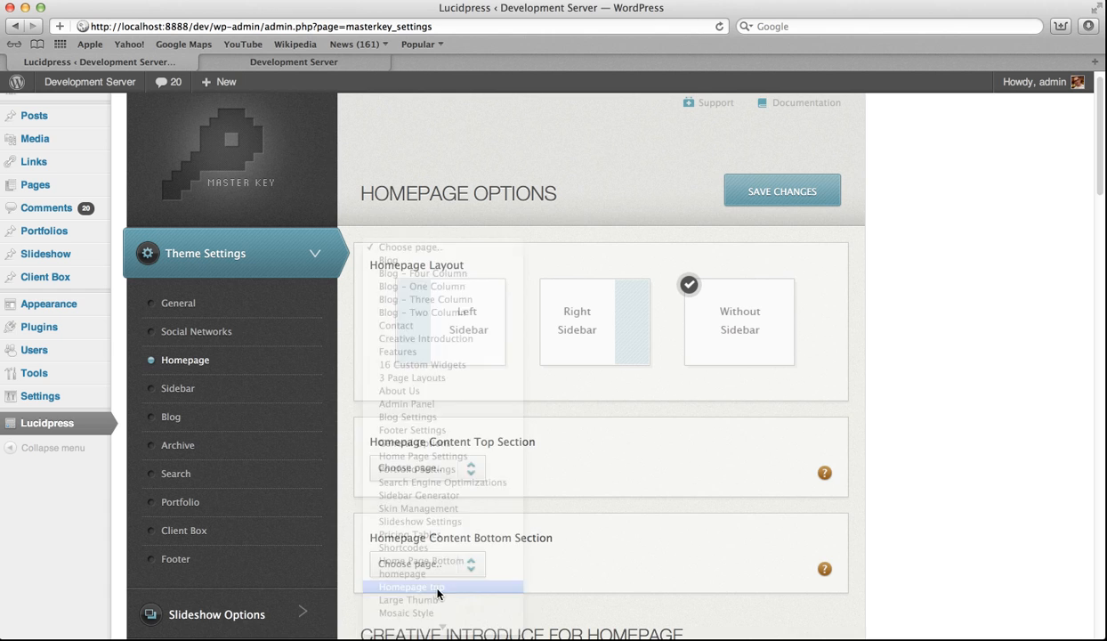
Step: Assign the "Home Page Bottom" page to the Homepage Content Bottom Section and save the homepage options
{"action": "scroll", "coordinate": [432, 558], "scroll_direction": "down", "scroll_amount": 3}
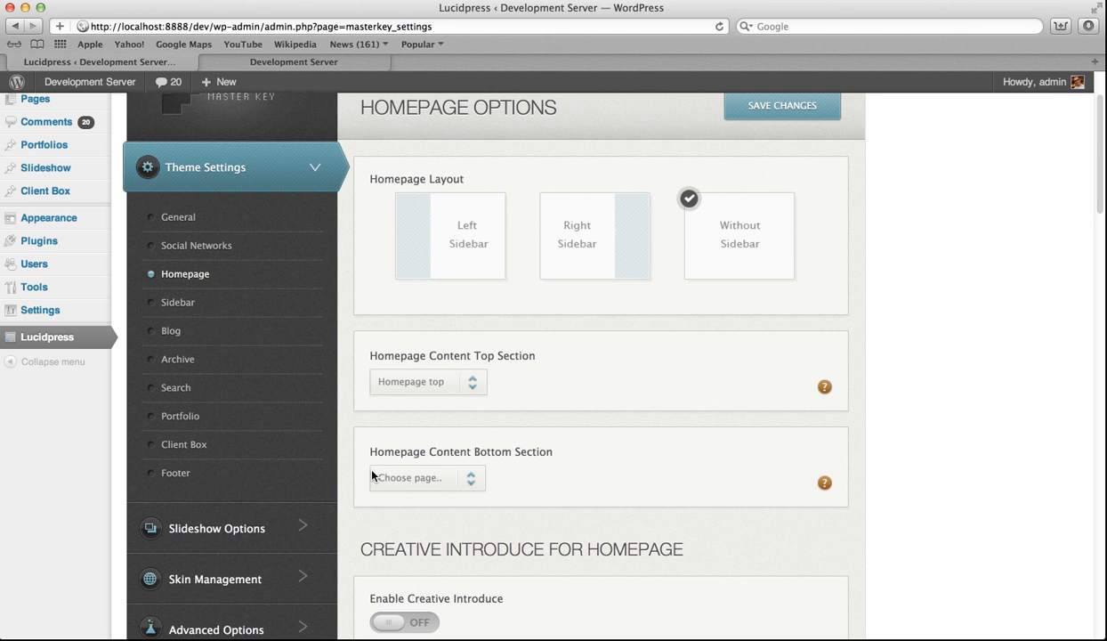
{"action": "left_click", "coordinate": [400, 483]}
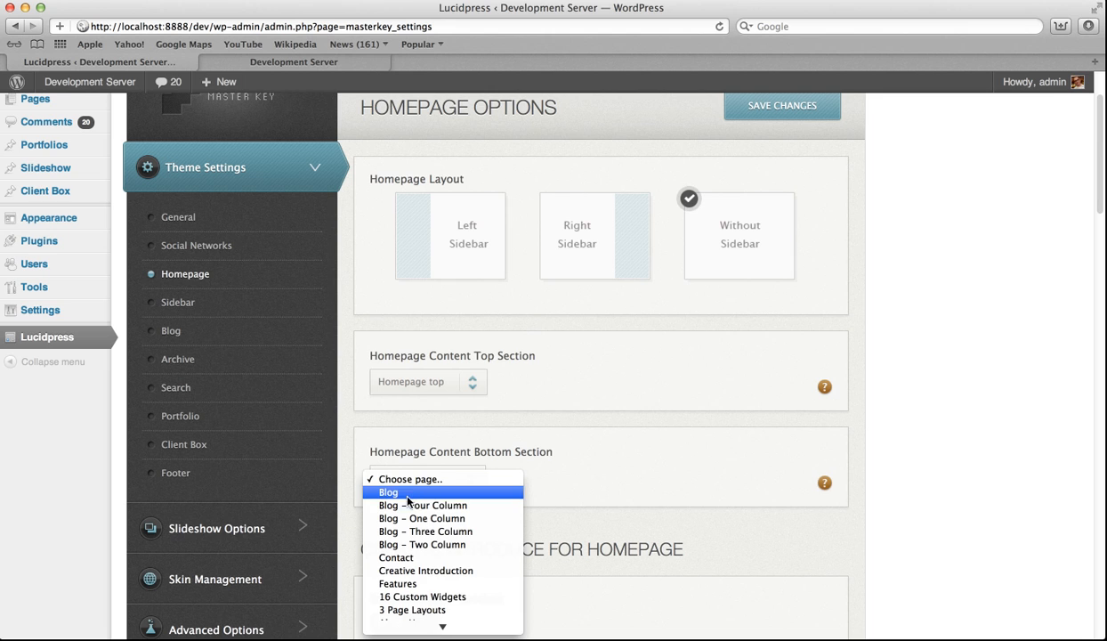
{"action": "scroll", "coordinate": [411, 518], "scroll_direction": "down", "scroll_amount": 5}
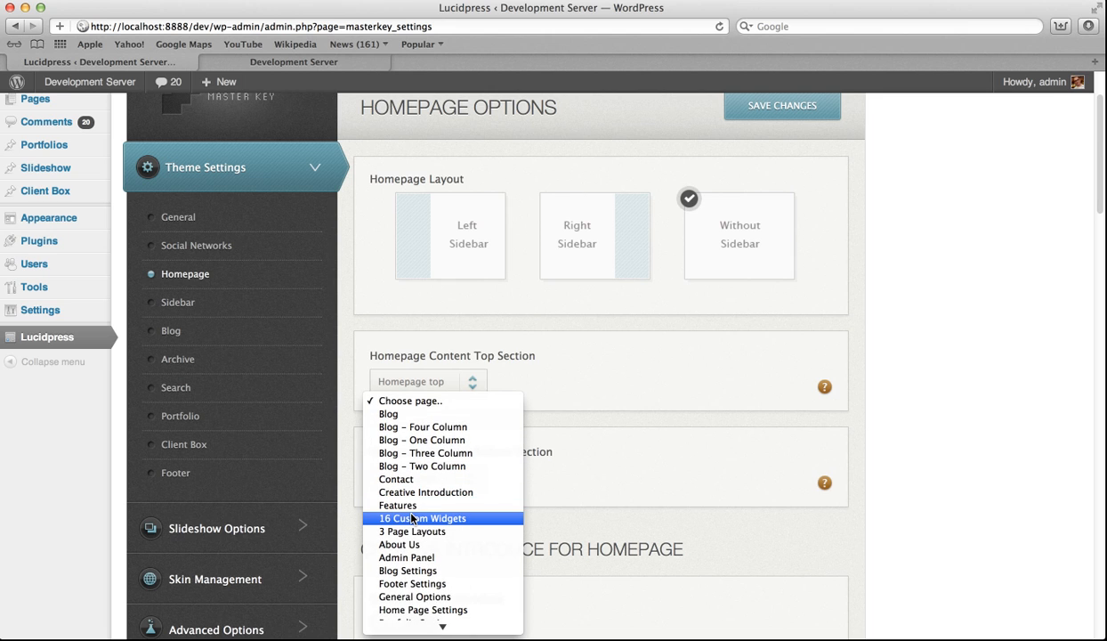
{"action": "scroll", "coordinate": [412, 518], "scroll_direction": "down", "scroll_amount": 5}
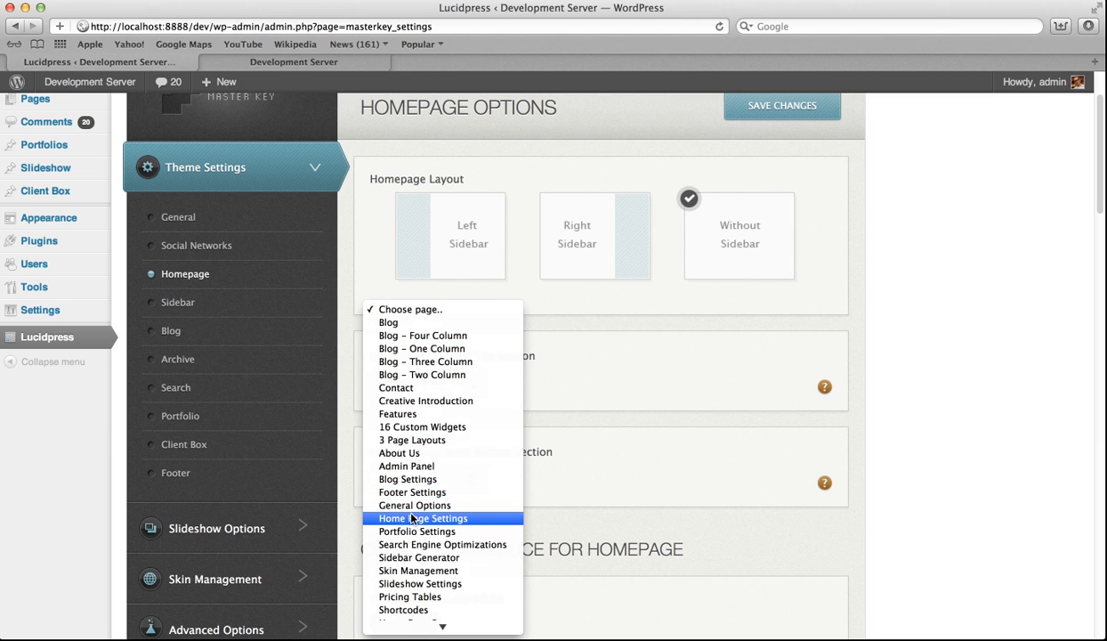
{"action": "left_click", "coordinate": [411, 570]}
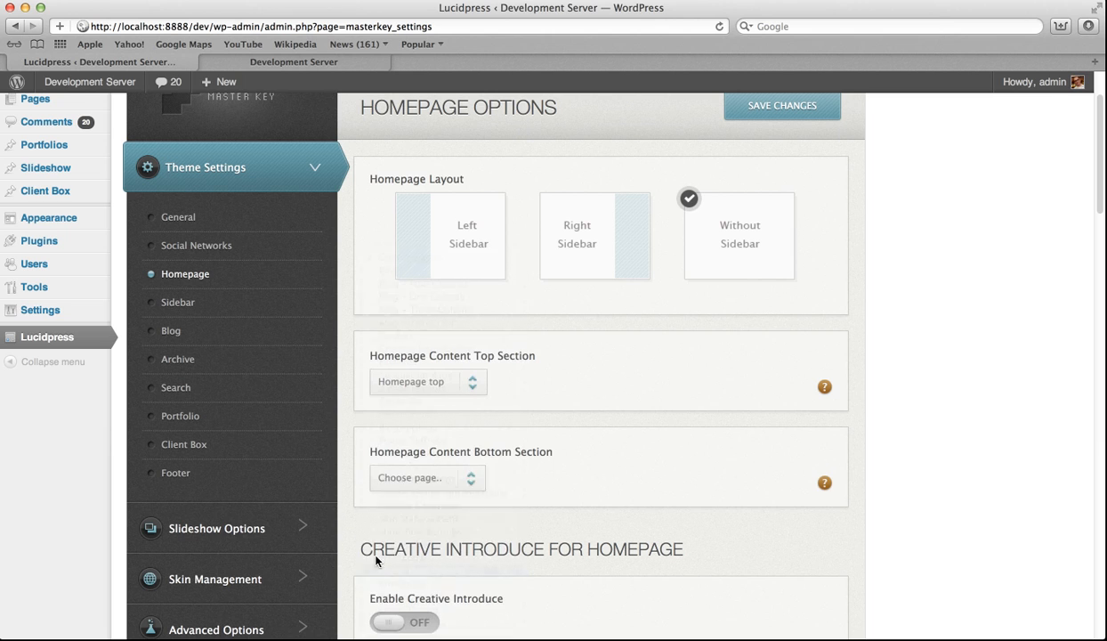
{"action": "scroll", "coordinate": [54, 415], "scroll_direction": "up", "scroll_amount": 2}
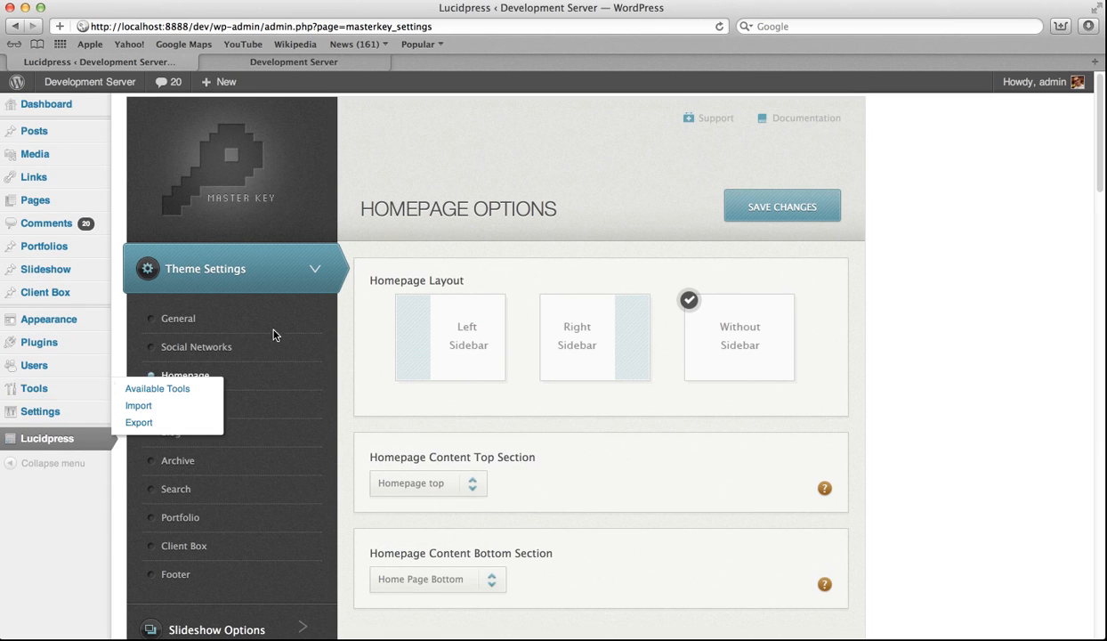
{"action": "left_click", "coordinate": [758, 210]}
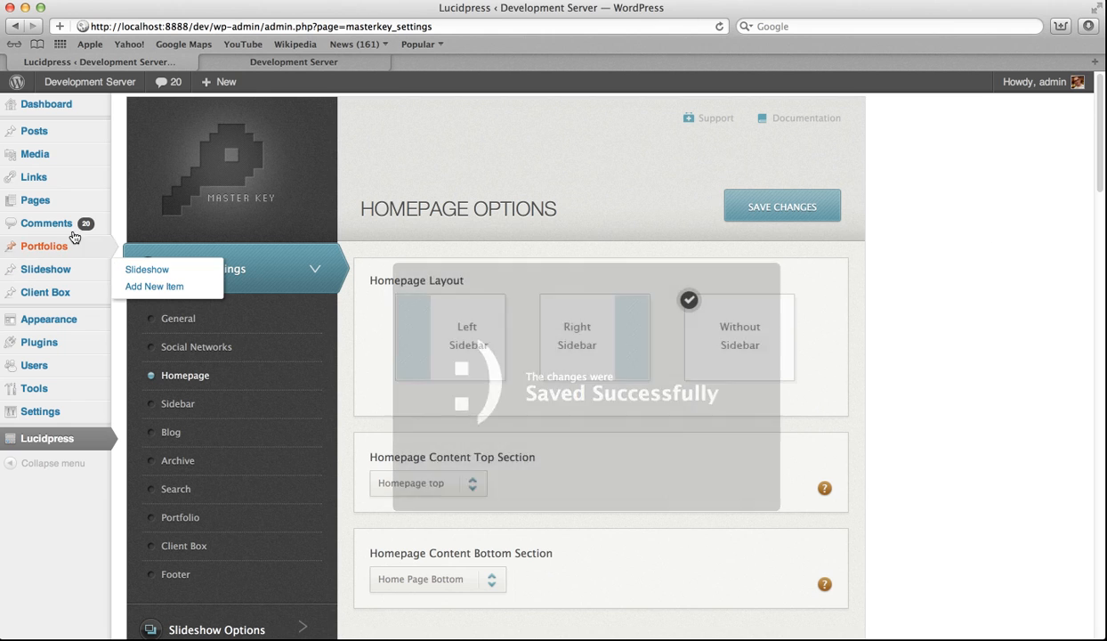
Step: Open the "Home Page Bottom" page for editing and review the testimonial, accordion and portfolio shortcodes in its body
{"action": "mouse_move", "coordinate": [80, 209]}
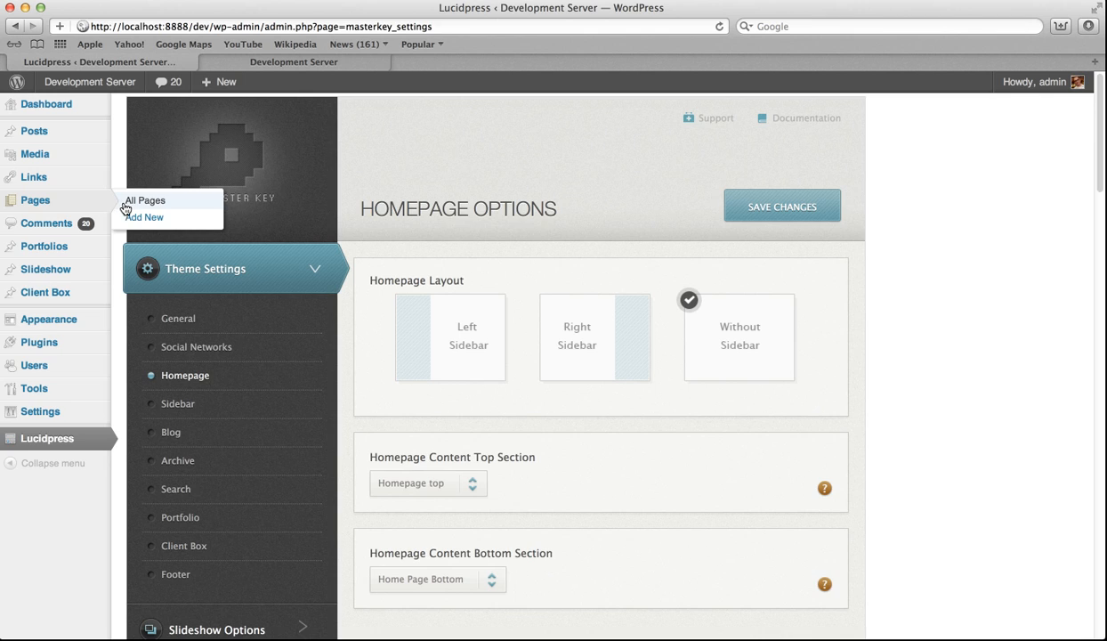
{"action": "left_click", "coordinate": [120, 202]}
{"action": "scroll", "coordinate": [496, 399], "scroll_direction": "down", "scroll_amount": 10}
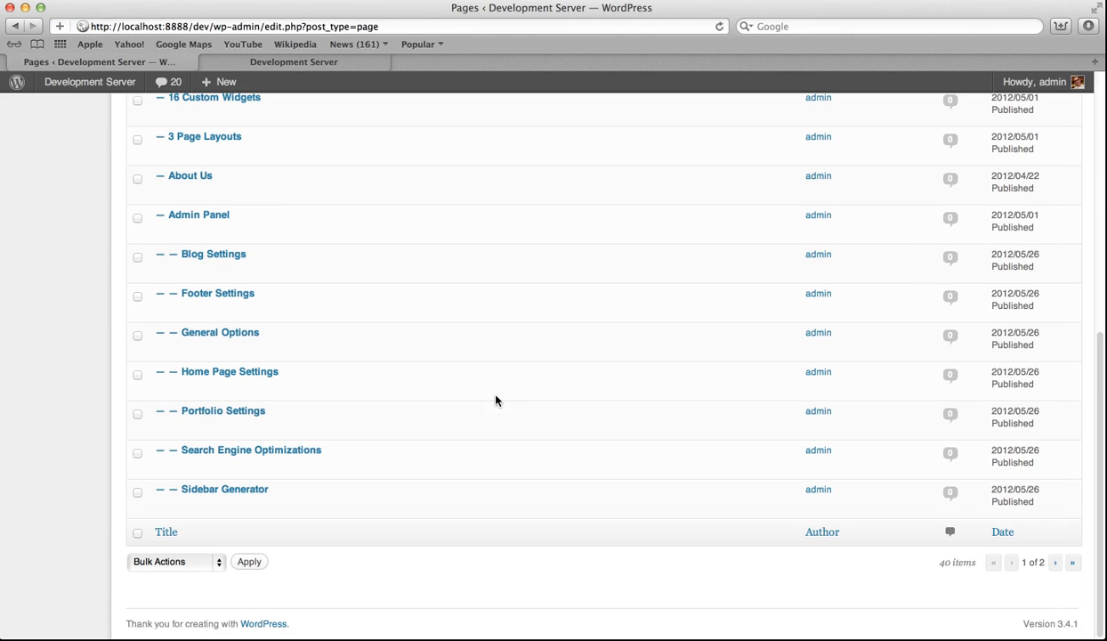
{"action": "left_click", "coordinate": [1055, 563]}
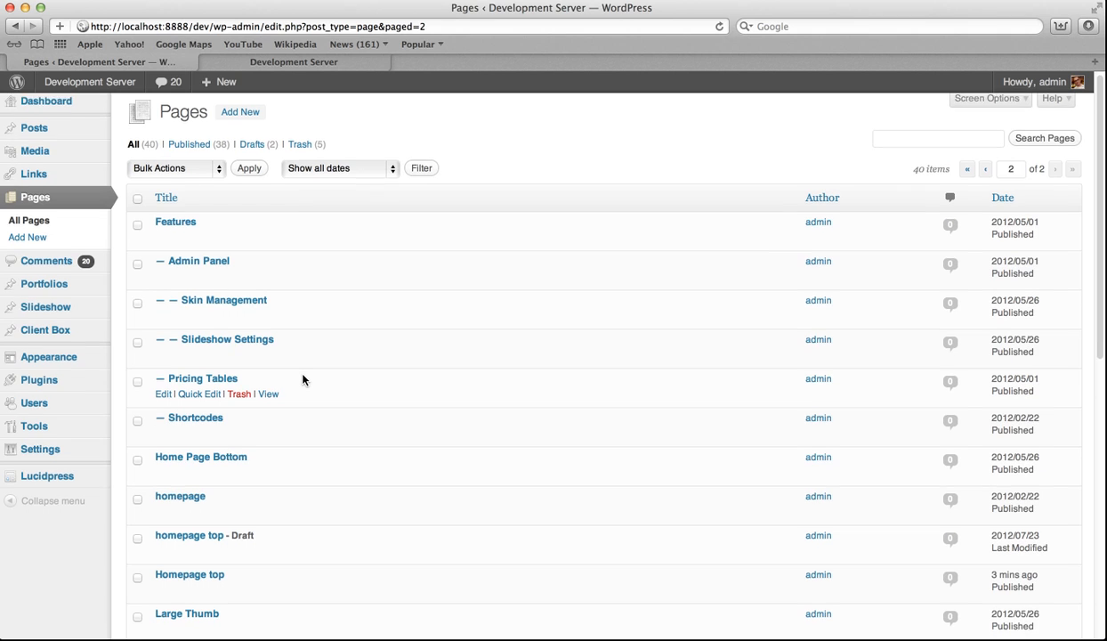
{"action": "scroll", "coordinate": [267, 419], "scroll_direction": "down", "scroll_amount": 1}
{"action": "left_click", "coordinate": [221, 456]}
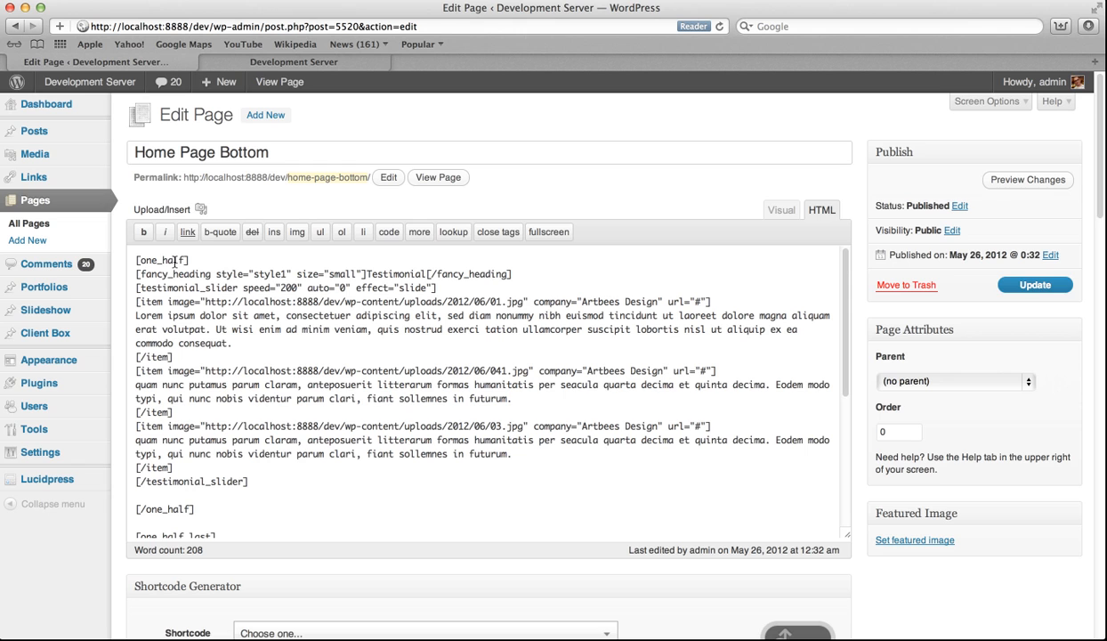
{"action": "scroll", "coordinate": [228, 323], "scroll_direction": "down", "scroll_amount": 10}
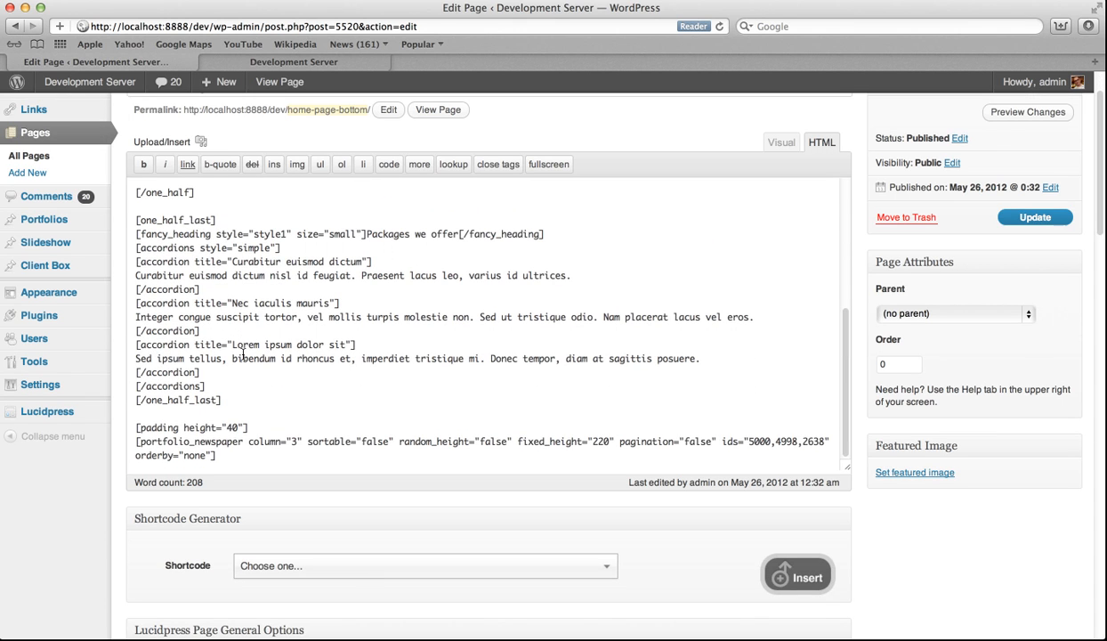
{"action": "scroll", "coordinate": [242, 354], "scroll_direction": "down", "scroll_amount": 3}
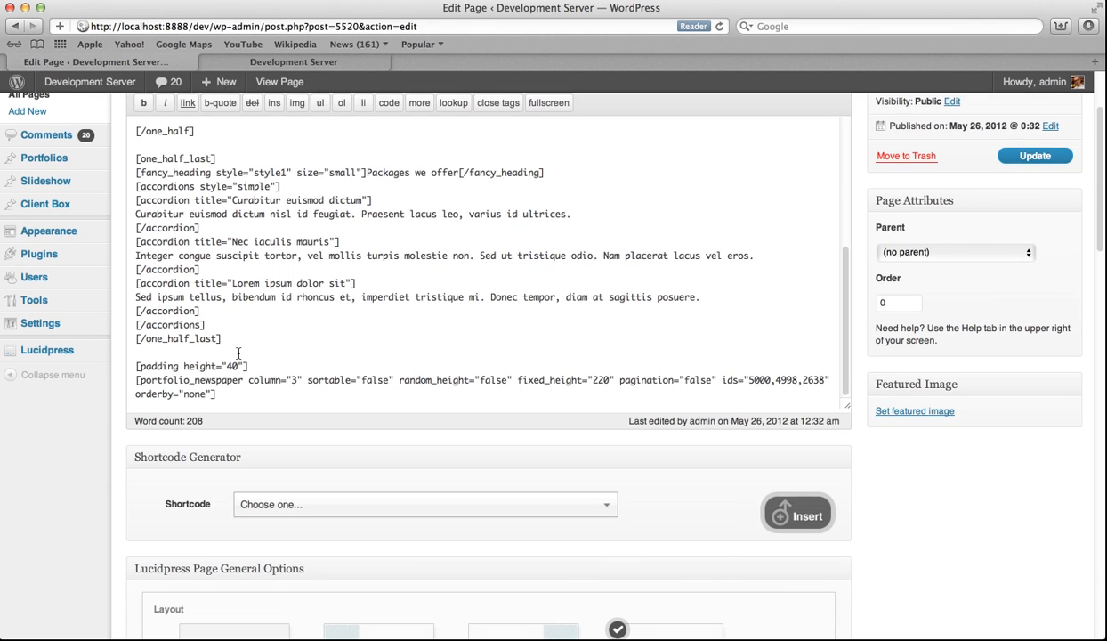
{"action": "scroll", "coordinate": [239, 353], "scroll_direction": "down", "scroll_amount": 1}
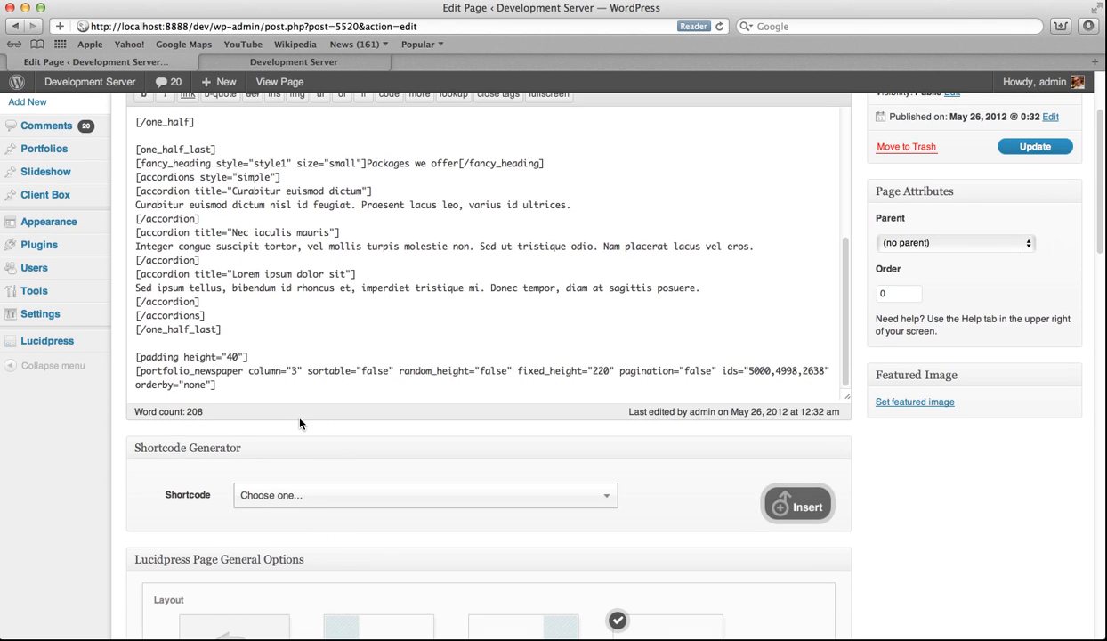
Step: Reload the site's homepage and check the testimonial and "Packages we offer" sections below the latest projects
{"action": "left_click", "coordinate": [258, 61]}
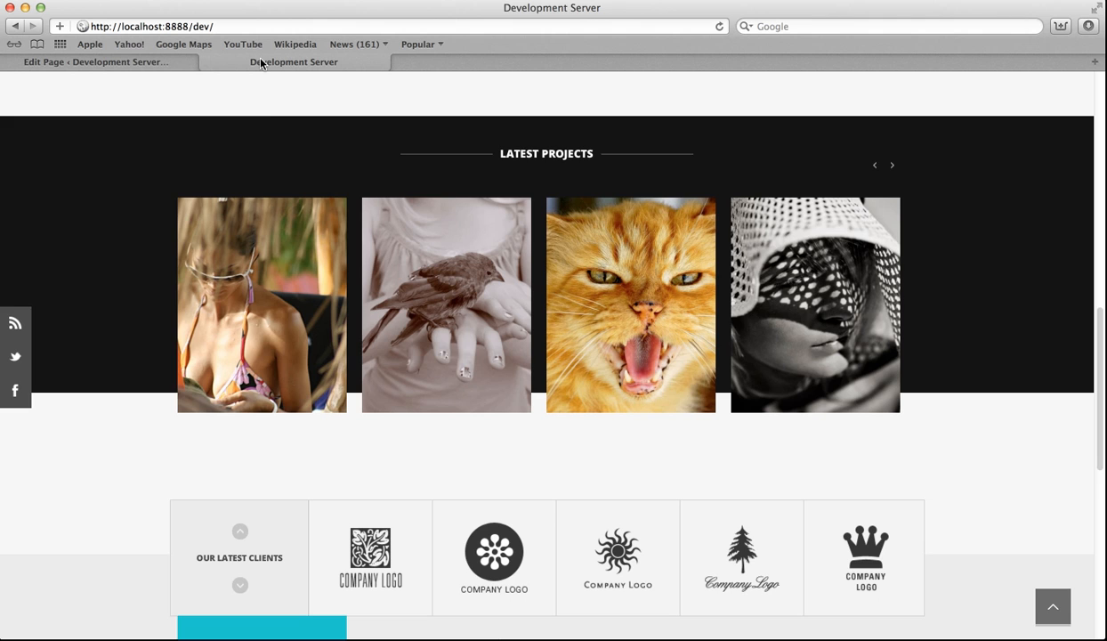
{"action": "scroll", "coordinate": [270, 111], "scroll_direction": "down", "scroll_amount": 5}
{"action": "key", "text": "super+r"}
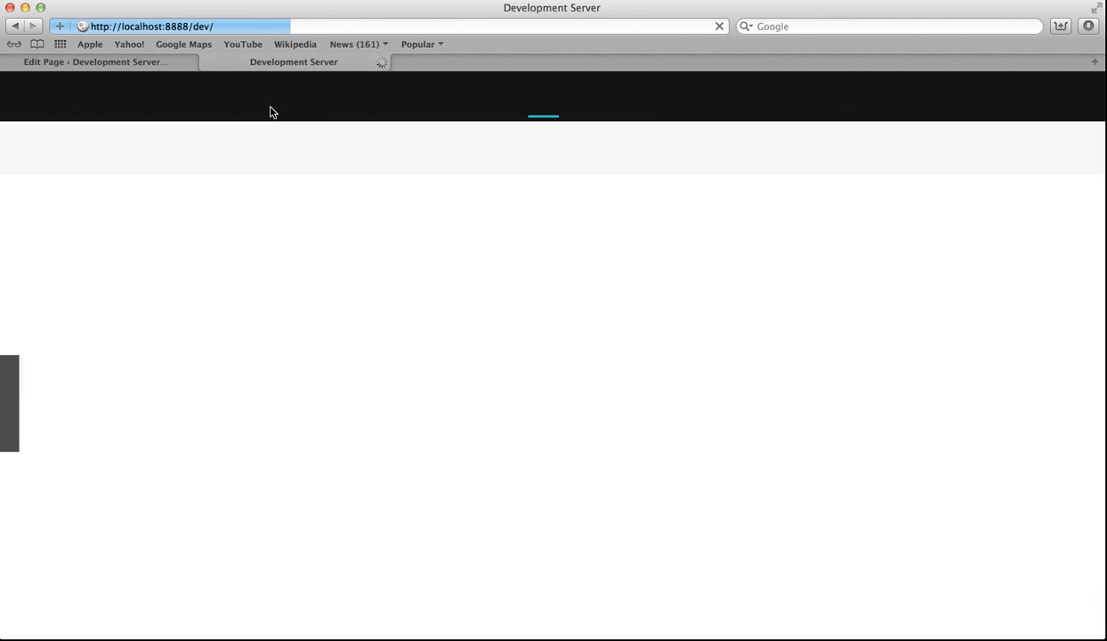
{"action": "scroll", "coordinate": [339, 267], "scroll_direction": "down", "scroll_amount": 15}
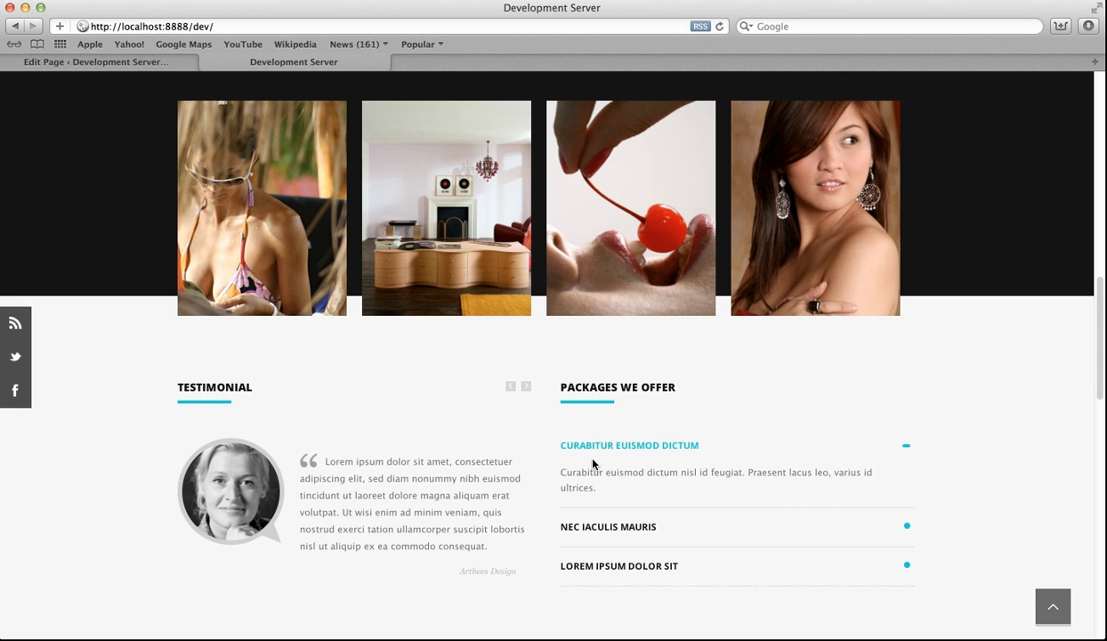
{"action": "scroll", "coordinate": [267, 365], "scroll_direction": "up", "scroll_amount": 1}
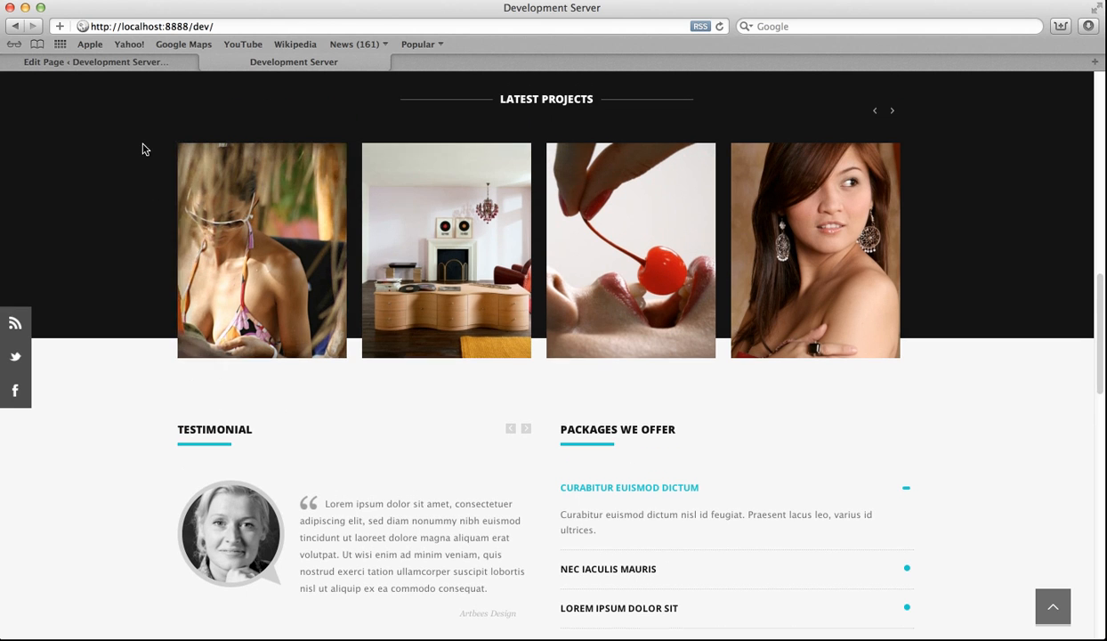
Step: Choose the Testimonial Slider in the Home Page Bottom shortcode generator and review its slide, image, content, company and URL options
{"action": "left_click", "coordinate": [116, 62]}
{"action": "left_click", "coordinate": [376, 494]}
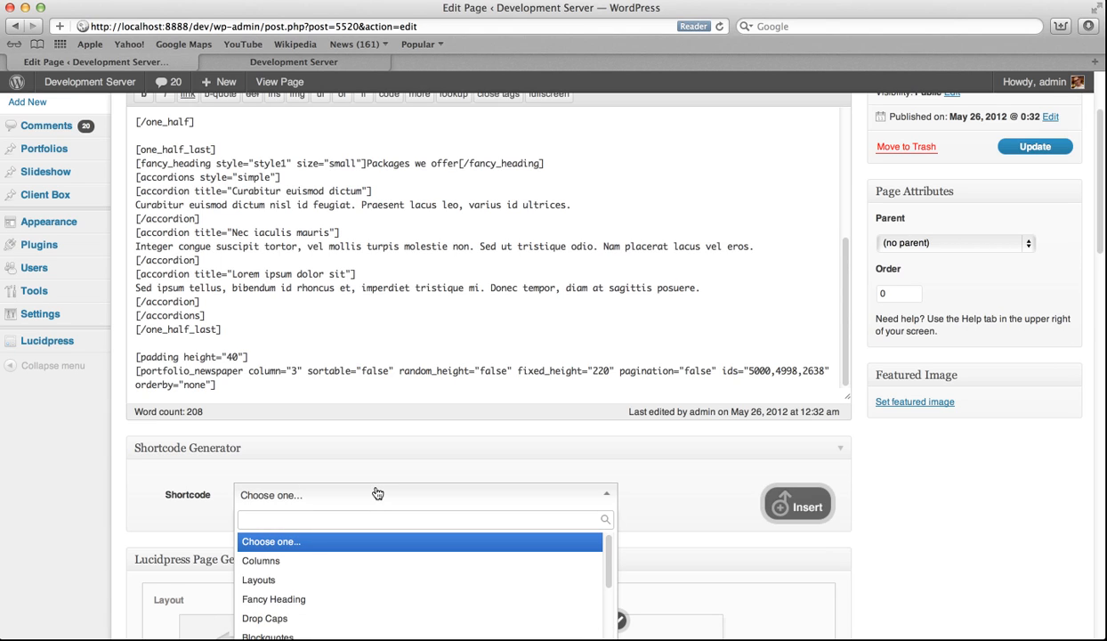
{"action": "type", "text": "te"}
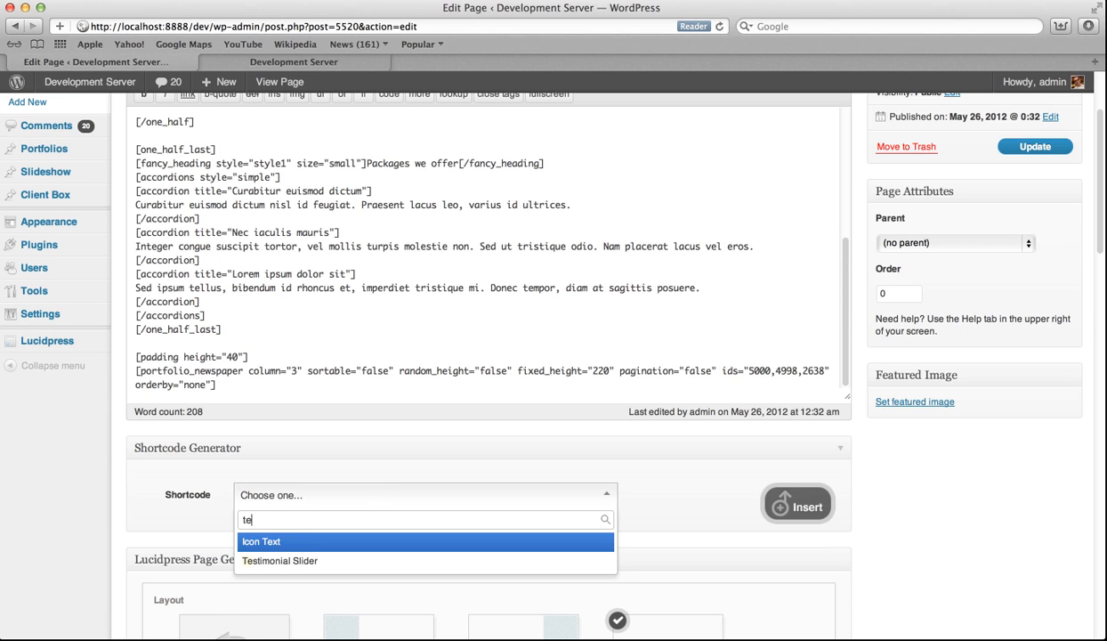
{"action": "left_click", "coordinate": [470, 559]}
{"action": "scroll", "coordinate": [420, 542], "scroll_direction": "down", "scroll_amount": 1}
{"action": "scroll", "coordinate": [420, 542], "scroll_direction": "down", "scroll_amount": 5}
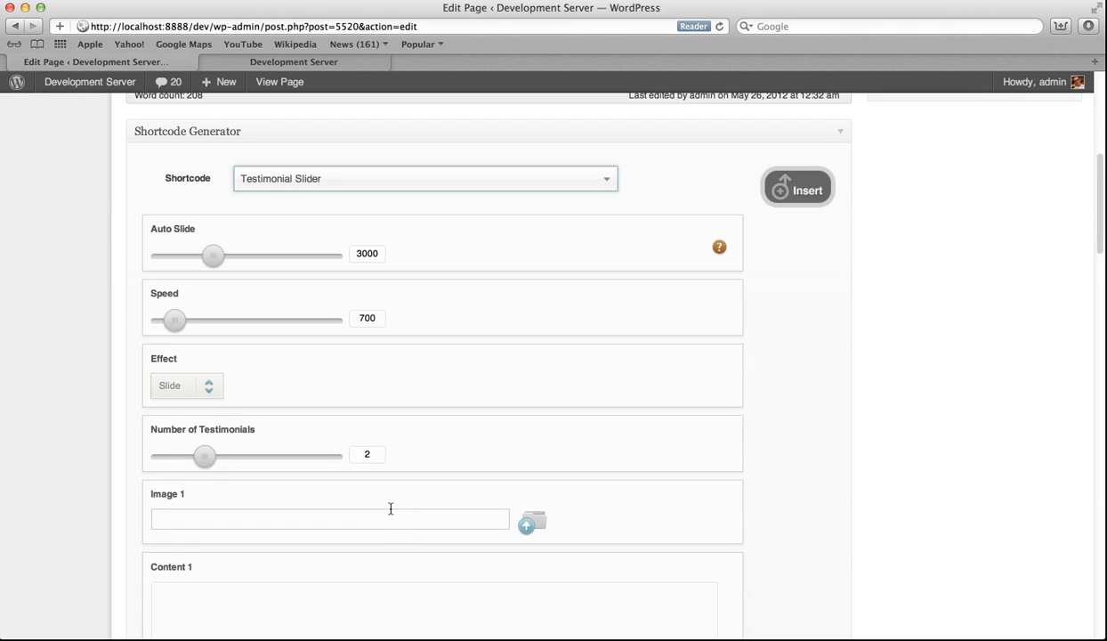
{"action": "scroll", "coordinate": [357, 495], "scroll_direction": "down", "scroll_amount": 7}
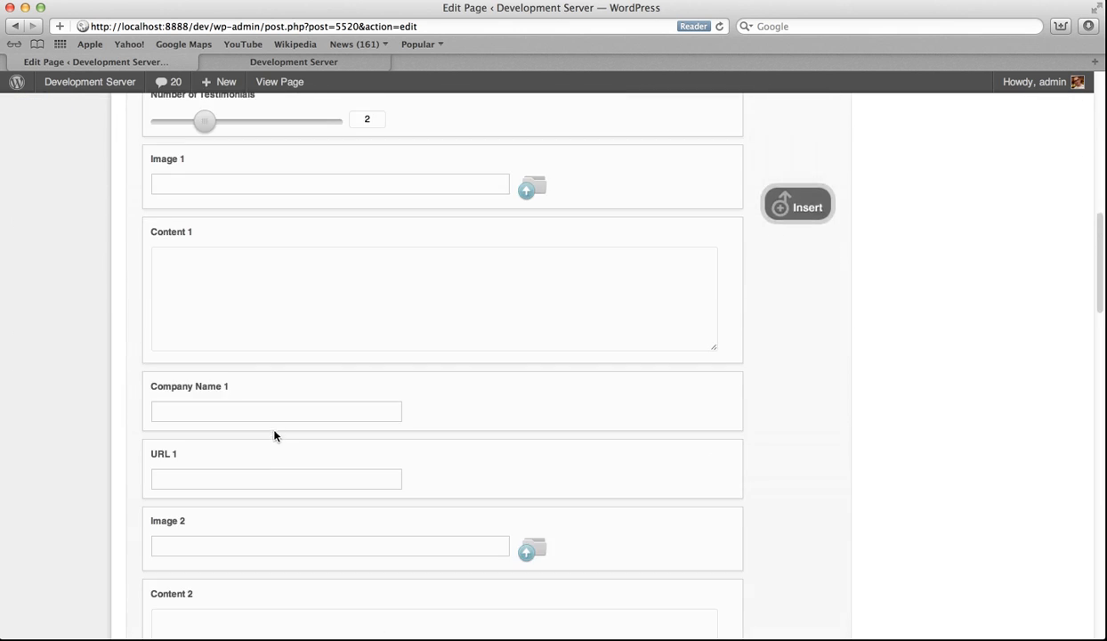
{"action": "scroll", "coordinate": [276, 409], "scroll_direction": "down", "scroll_amount": 1}
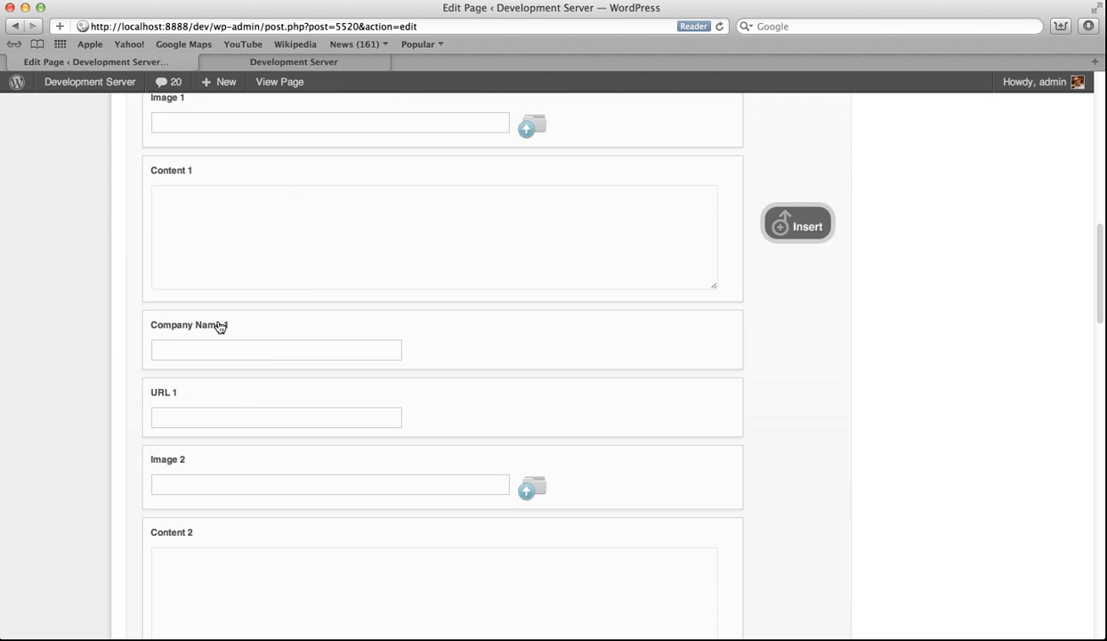
{"action": "scroll", "coordinate": [203, 433], "scroll_direction": "down", "scroll_amount": 1}
{"action": "scroll", "coordinate": [203, 433], "scroll_direction": "up", "scroll_amount": 5}
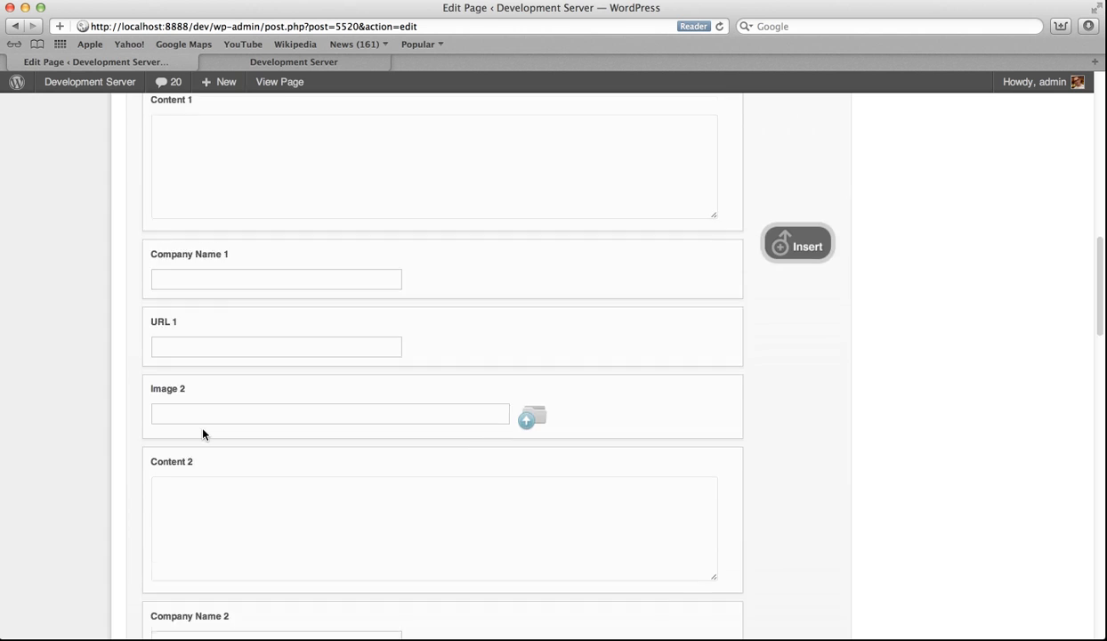
{"action": "scroll", "coordinate": [203, 434], "scroll_direction": "up", "scroll_amount": 3}
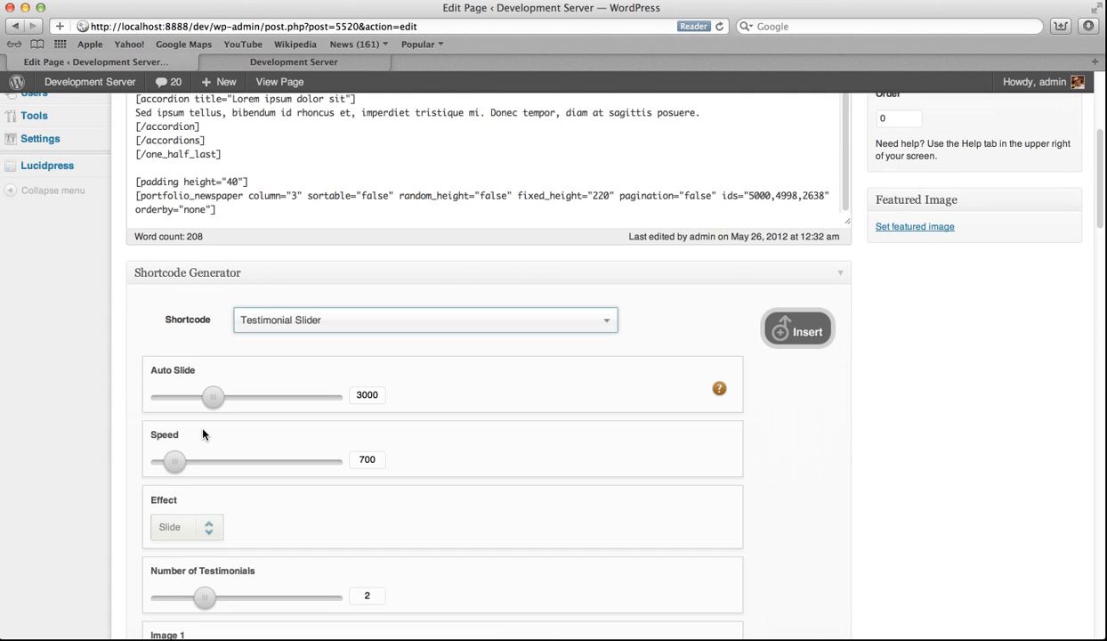
Step: Switch the shortcode generator to Accordion and review its number of pans, title and content options
{"action": "left_click", "coordinate": [326, 362]}
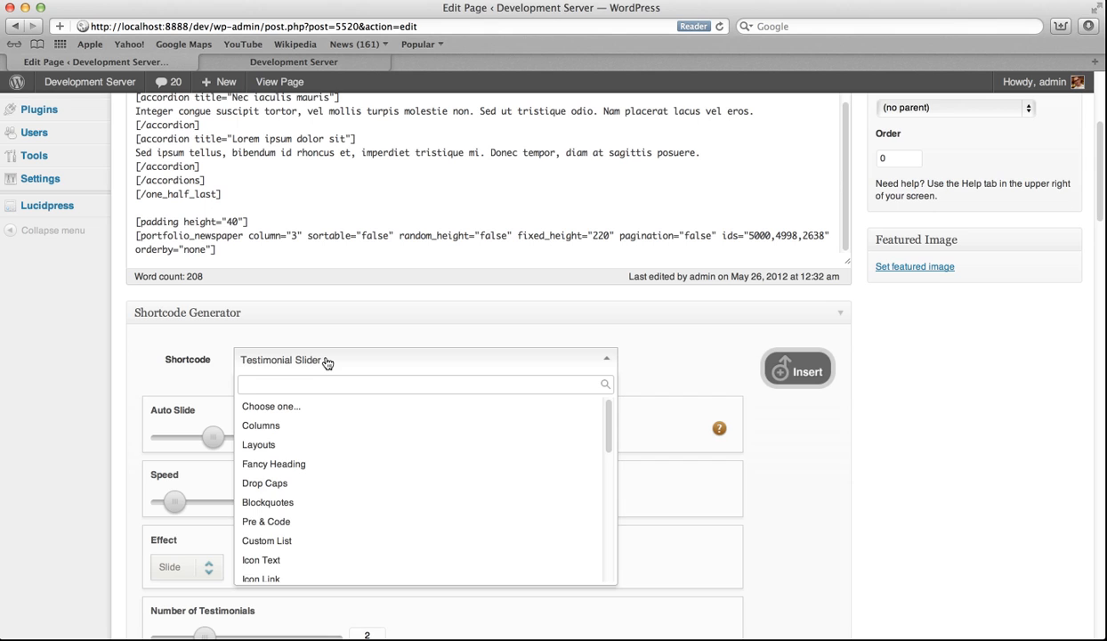
{"action": "type", "text": "aco"}
{"action": "key", "text": "BackSpace"}
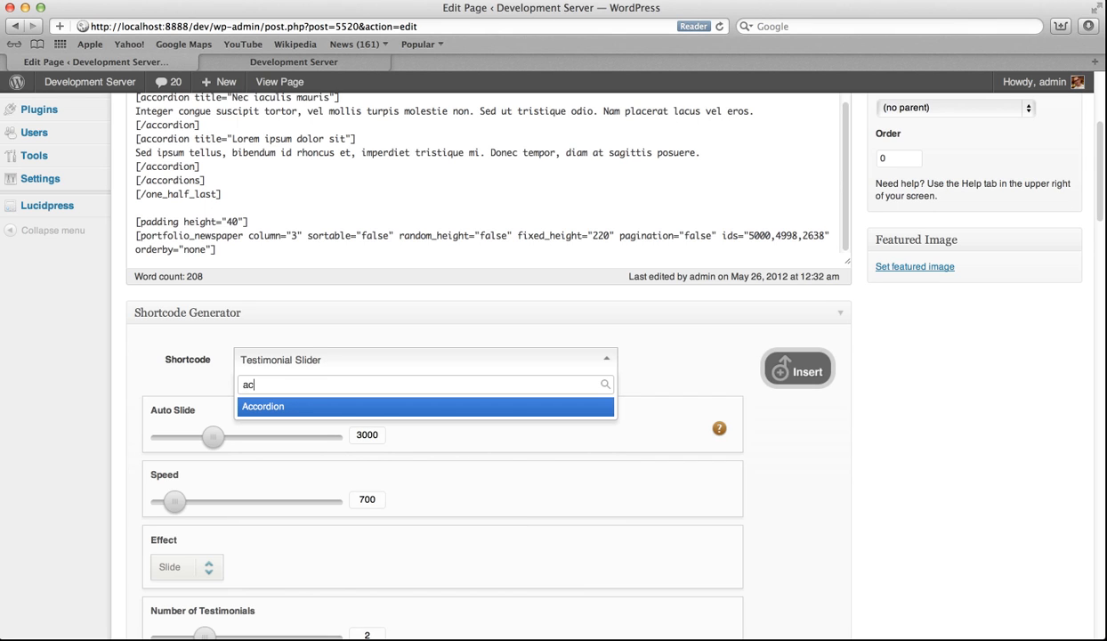
{"action": "left_click", "coordinate": [340, 406]}
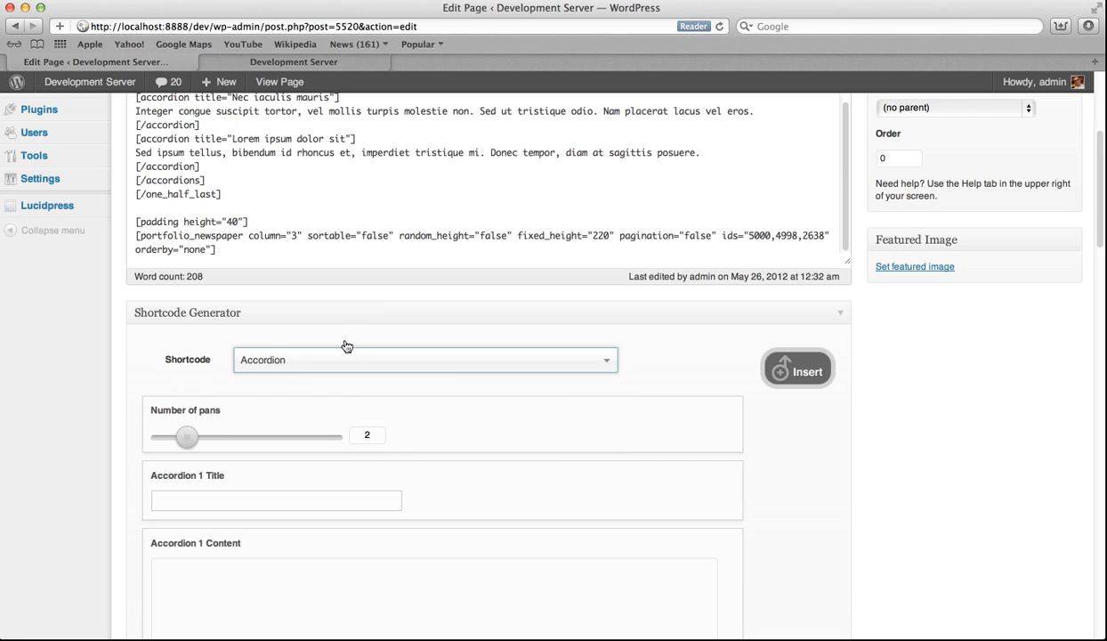
{"action": "scroll", "coordinate": [290, 393], "scroll_direction": "down", "scroll_amount": 1}
{"action": "scroll", "coordinate": [289, 393], "scroll_direction": "down", "scroll_amount": 2}
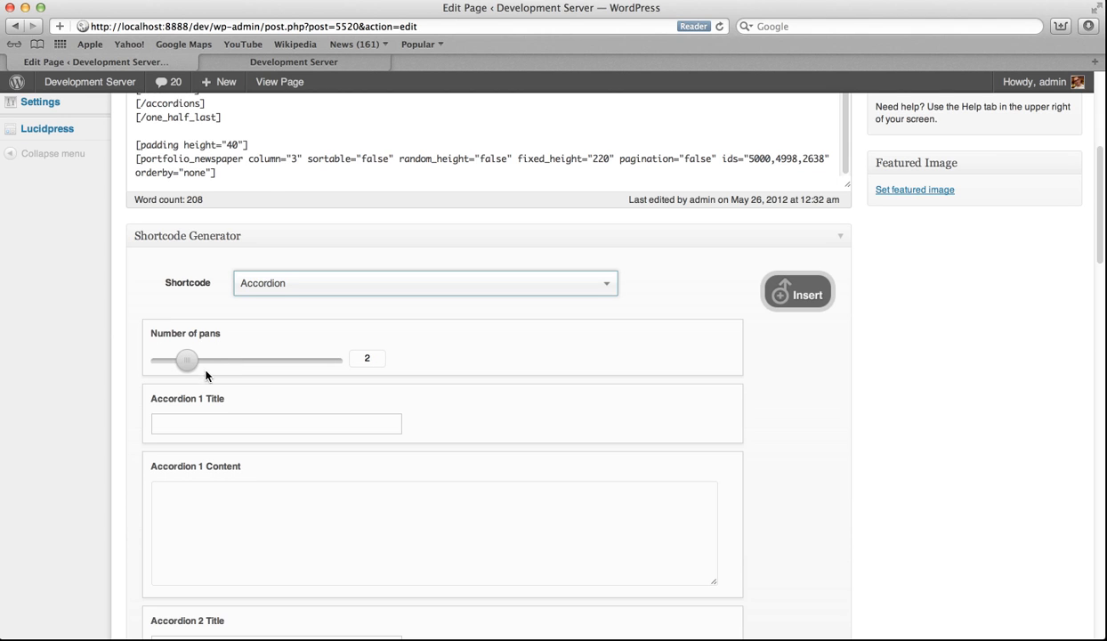
{"action": "scroll", "coordinate": [251, 311], "scroll_direction": "down", "scroll_amount": 2}
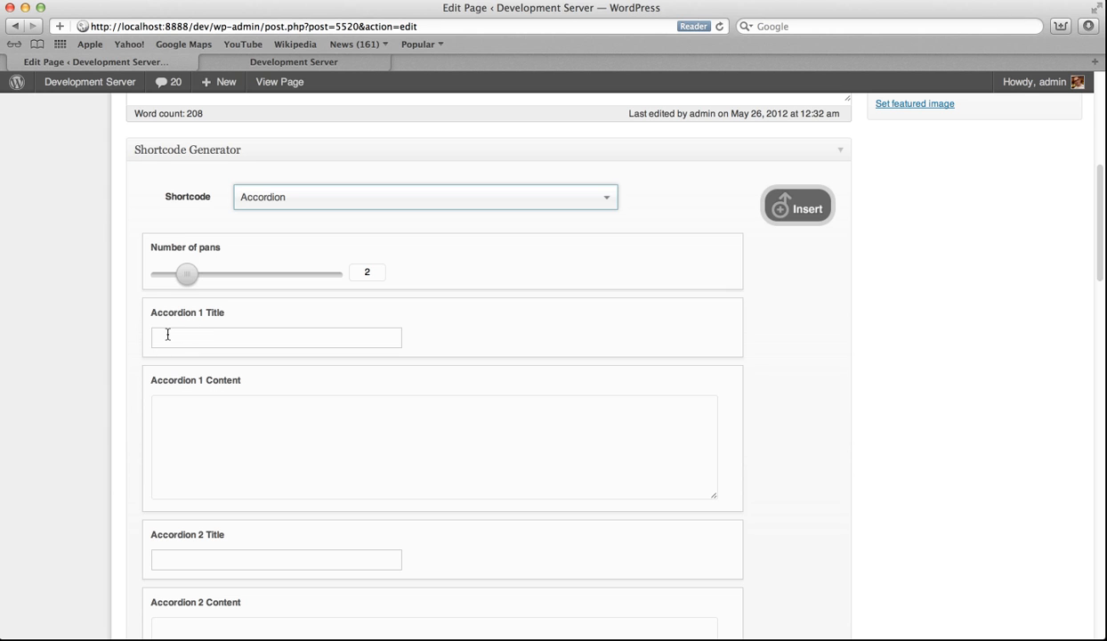
{"action": "scroll", "coordinate": [178, 341], "scroll_direction": "down", "scroll_amount": 4}
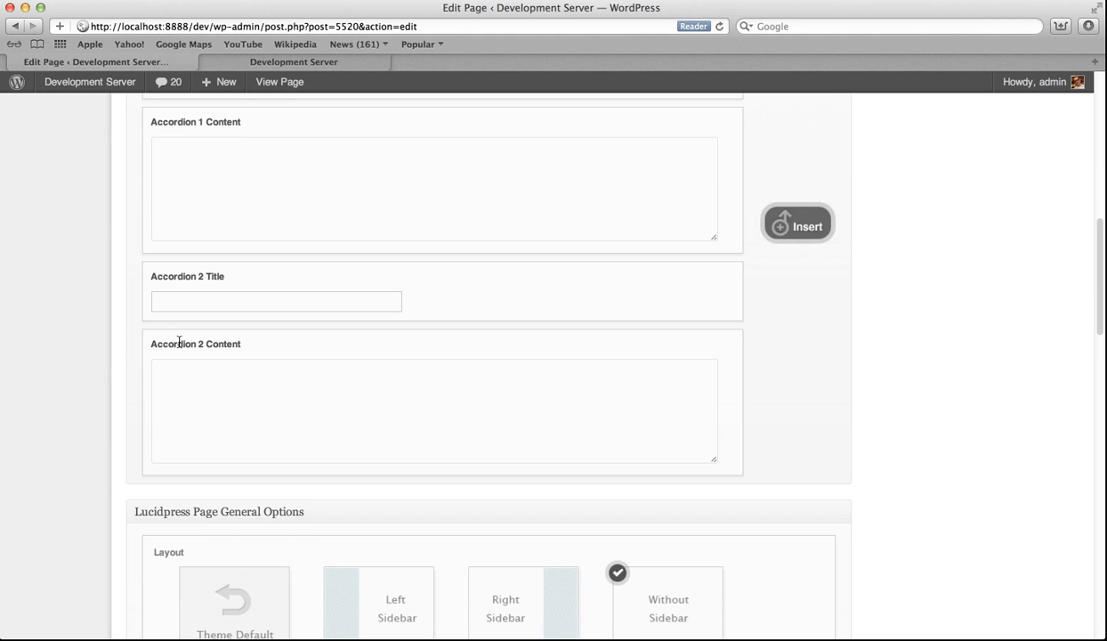
{"action": "scroll", "coordinate": [179, 341], "scroll_direction": "up", "scroll_amount": 1}
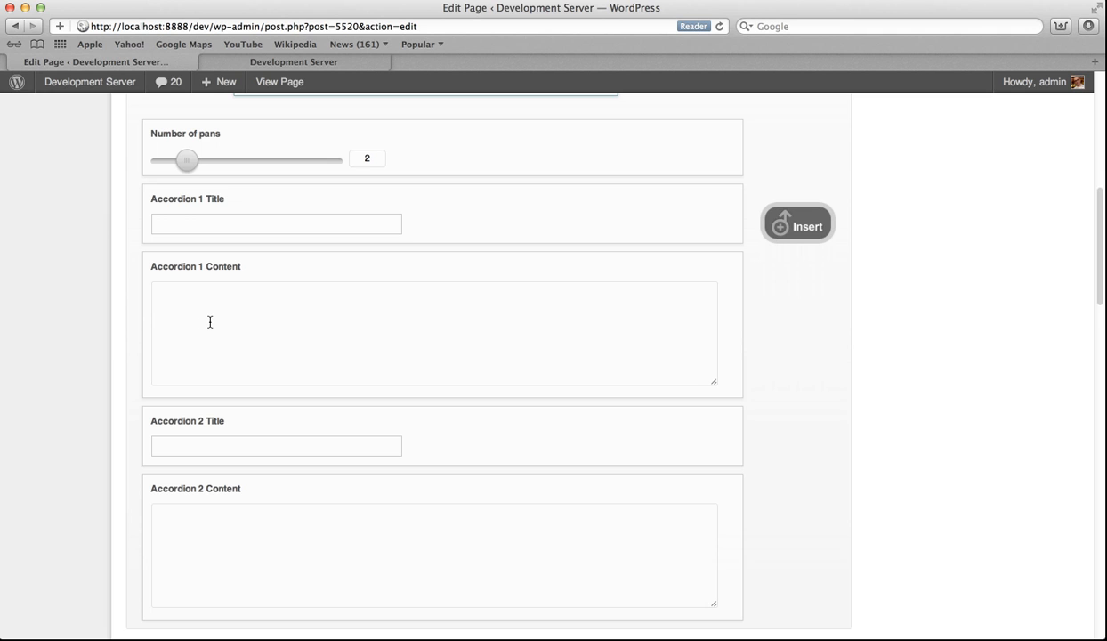
{"action": "scroll", "coordinate": [210, 321], "scroll_direction": "up", "scroll_amount": 3}
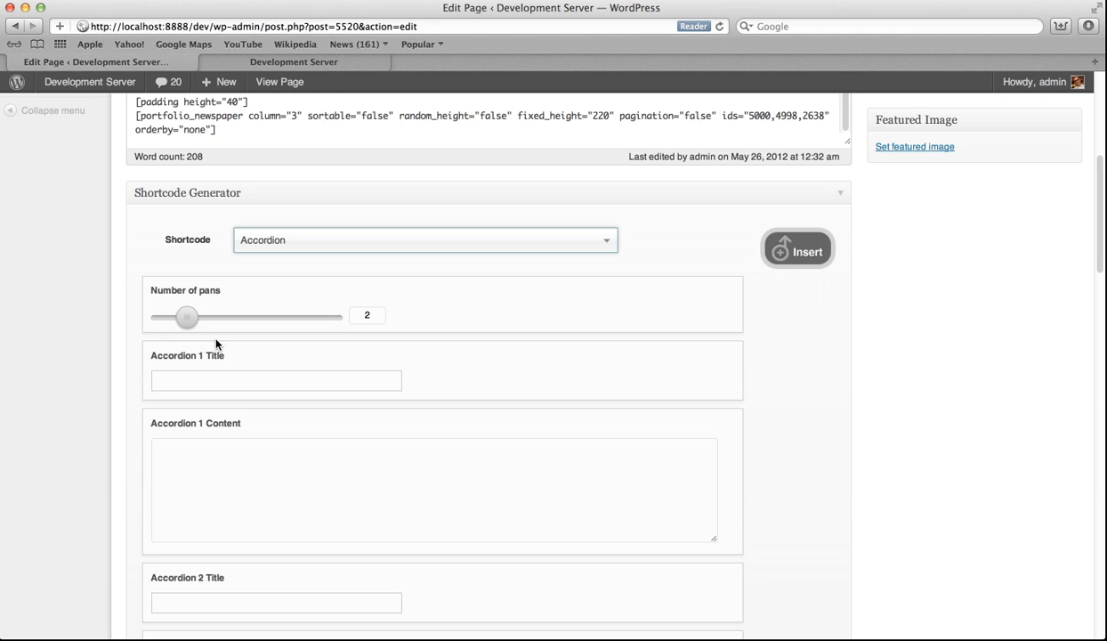
Step: Open the Homepage options in the Lucidpress theme settings
{"action": "scroll", "coordinate": [215, 344], "scroll_direction": "up", "scroll_amount": 6}
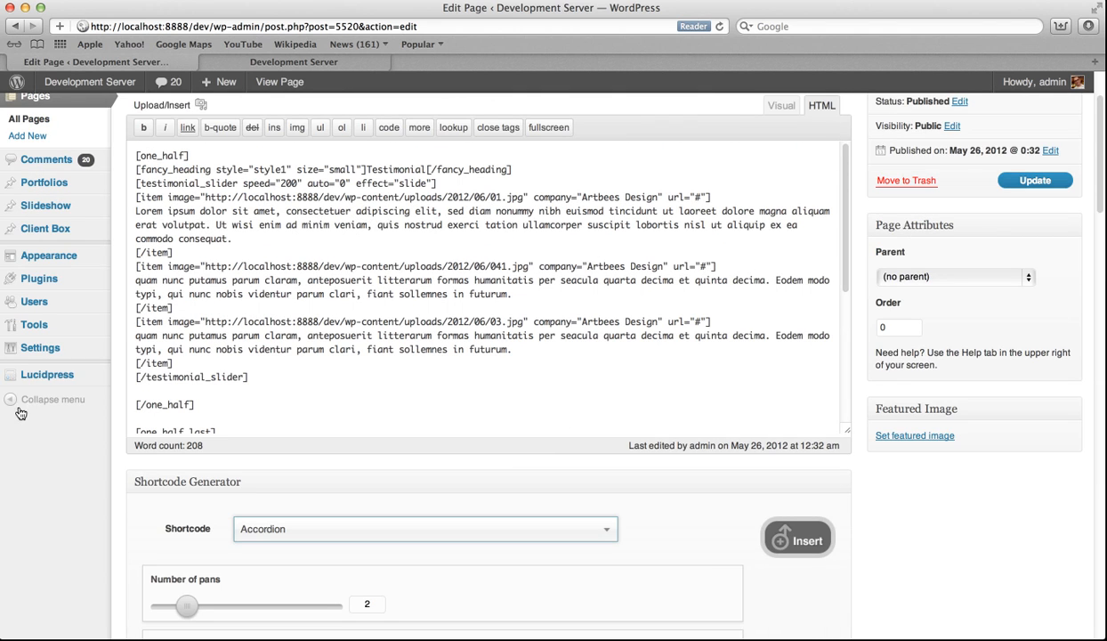
{"action": "left_click", "coordinate": [42, 373]}
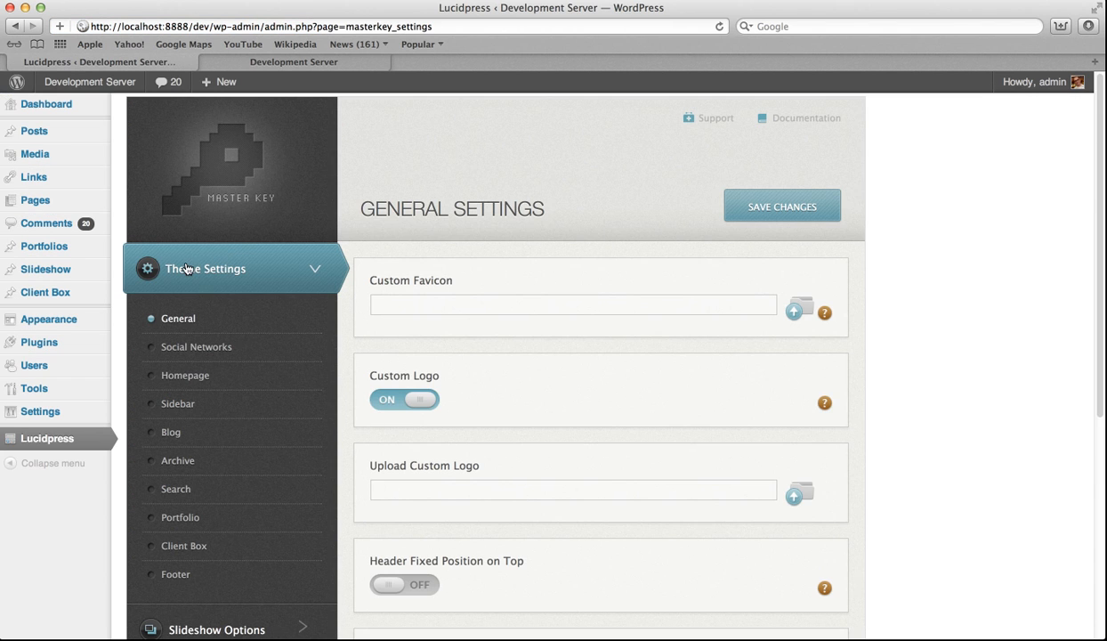
{"action": "left_click", "coordinate": [235, 386]}
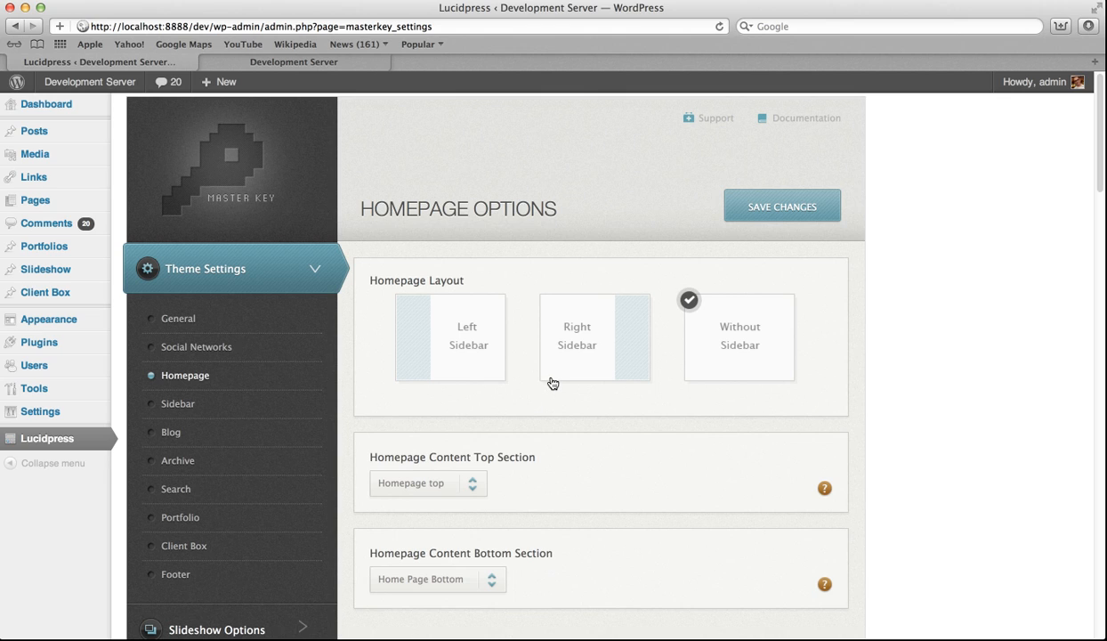
Step: Enable Creative Introduce for the homepage and set its Dominant Heading to "This is my"
{"action": "scroll", "coordinate": [541, 457], "scroll_direction": "down", "scroll_amount": 5}
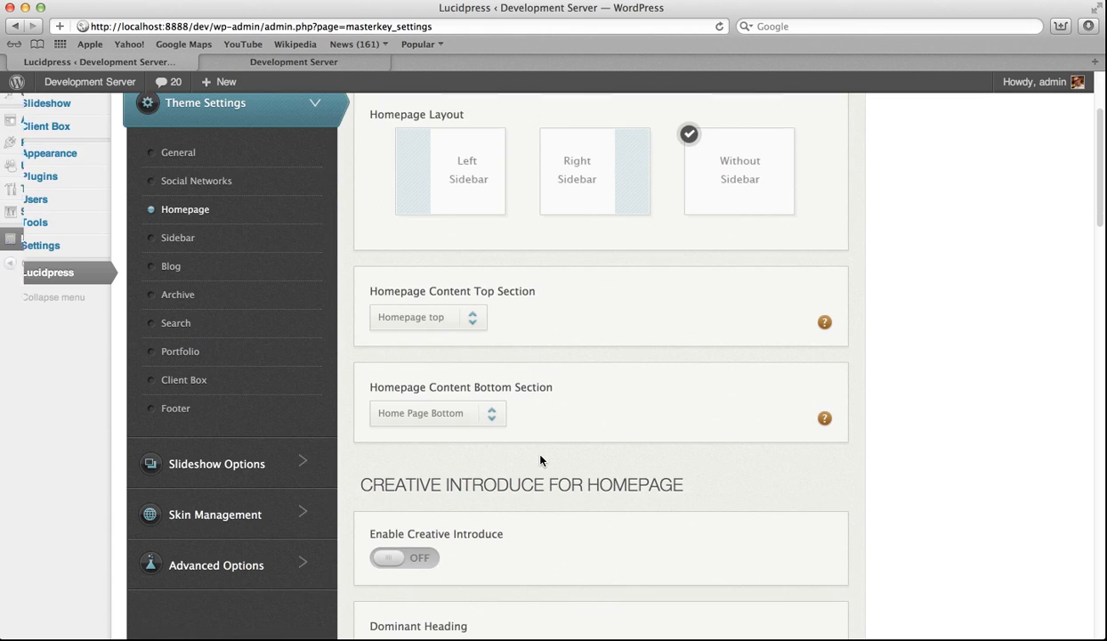
{"action": "scroll", "coordinate": [540, 459], "scroll_direction": "down", "scroll_amount": 2}
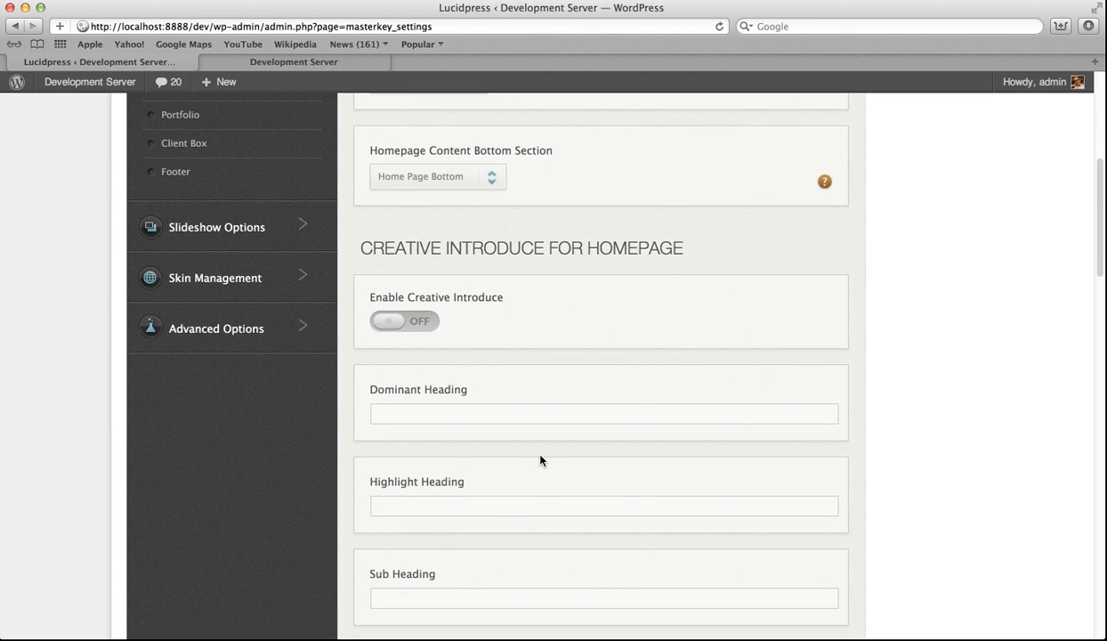
{"action": "scroll", "coordinate": [540, 459], "scroll_direction": "up", "scroll_amount": 5}
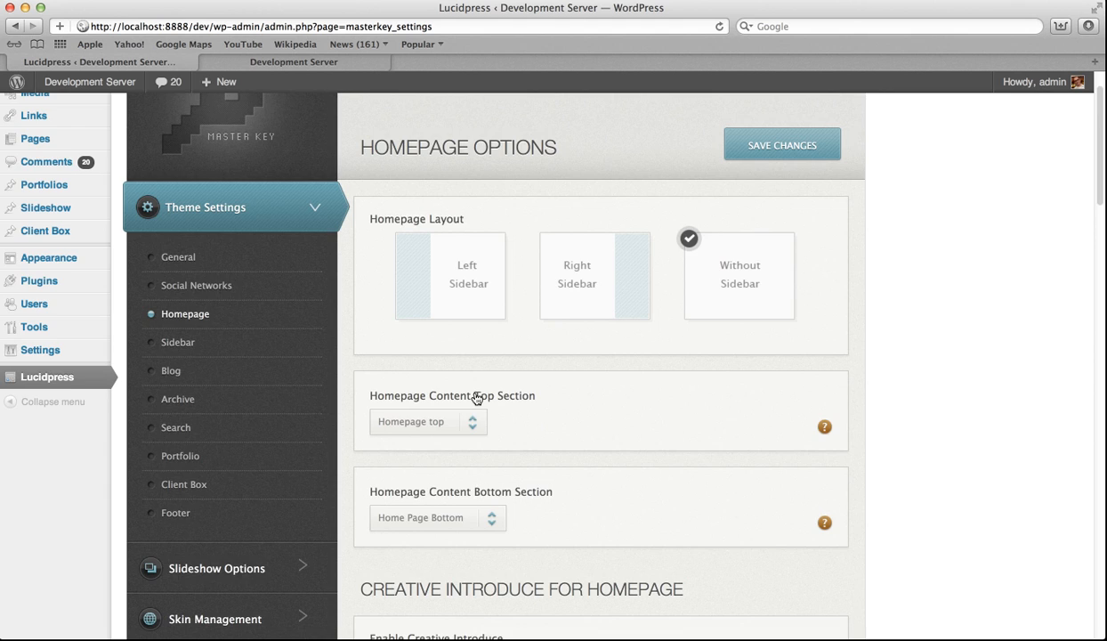
{"action": "scroll", "coordinate": [477, 401], "scroll_direction": "down", "scroll_amount": 4}
{"action": "scroll", "coordinate": [477, 403], "scroll_direction": "down", "scroll_amount": 4}
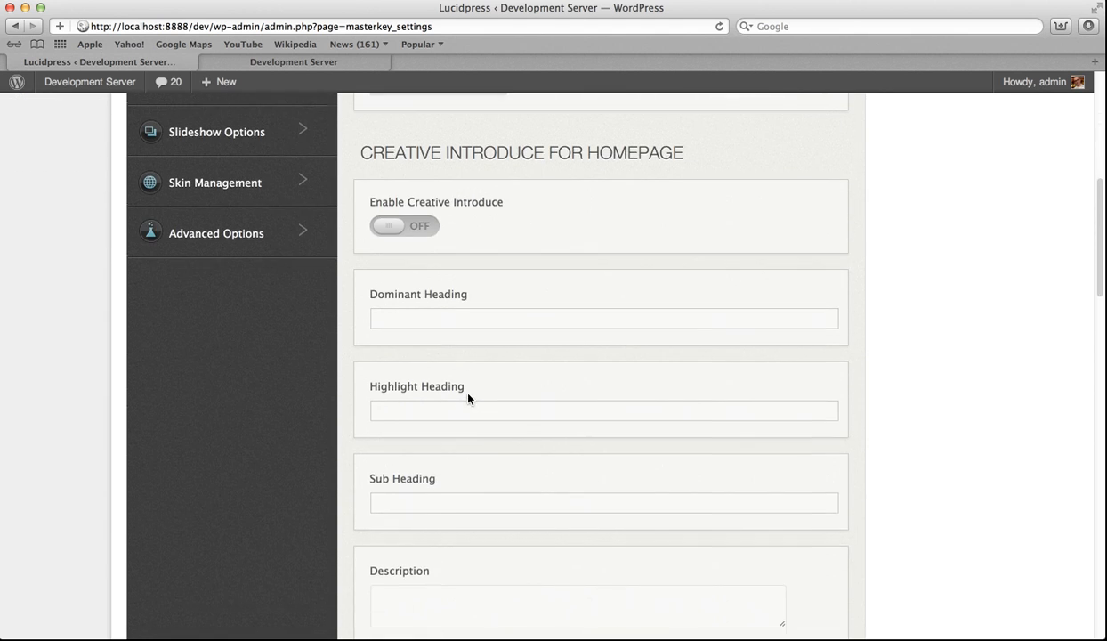
{"action": "scroll", "coordinate": [467, 395], "scroll_direction": "up", "scroll_amount": 2}
{"action": "scroll", "coordinate": [466, 397], "scroll_direction": "up", "scroll_amount": 1}
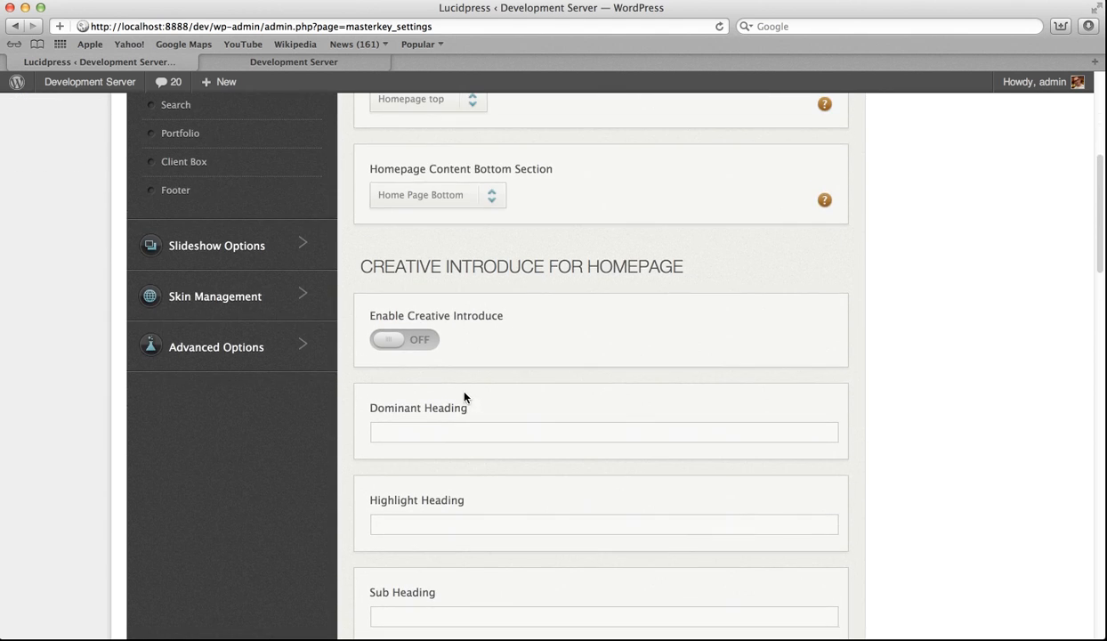
{"action": "left_click", "coordinate": [392, 346]}
{"action": "left_click", "coordinate": [431, 428]}
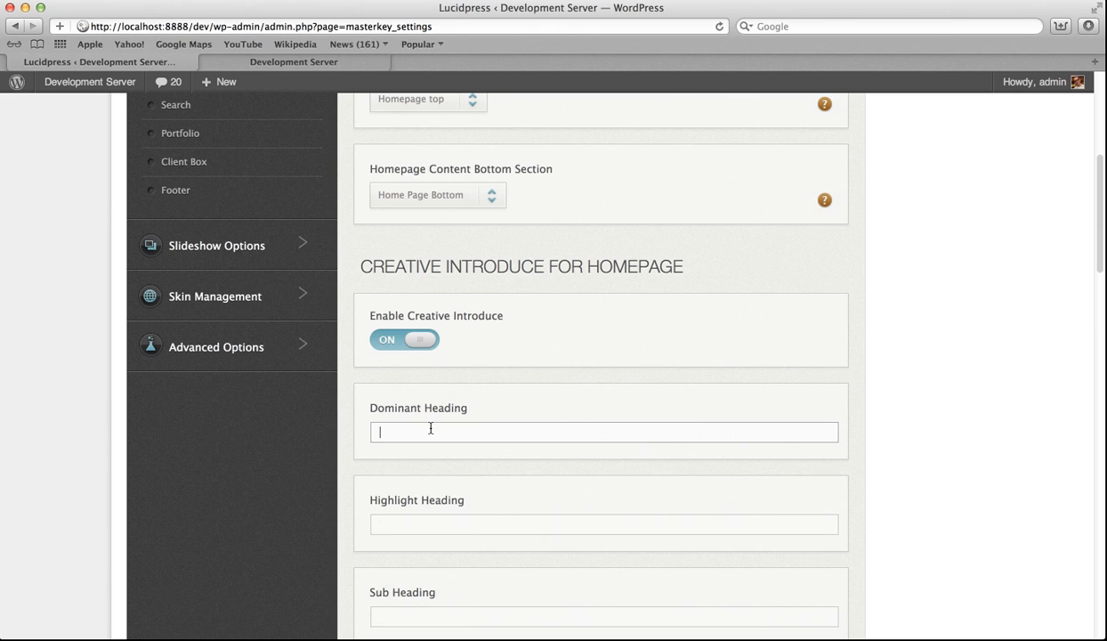
{"action": "type", "text": "This is my"}
Step: Set the Highlight Heading to "Awesome website" and the Sub Heading to "I love my website"
{"action": "left_click", "coordinate": [499, 525]}
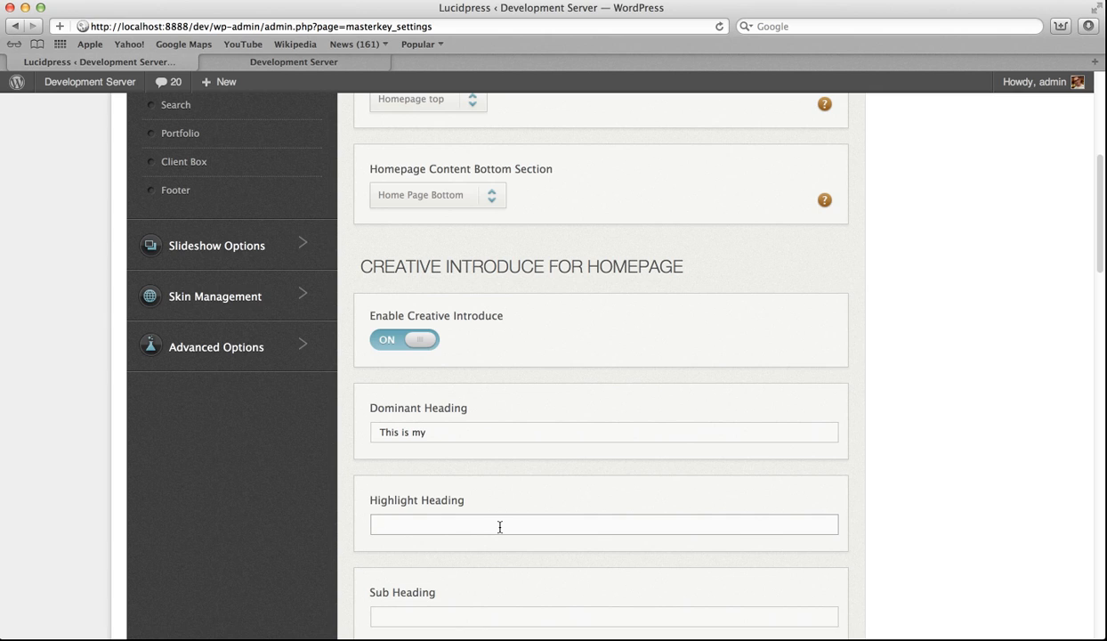
{"action": "type", "text": "Awesome website"}
{"action": "scroll", "coordinate": [497, 553], "scroll_direction": "down", "scroll_amount": 3}
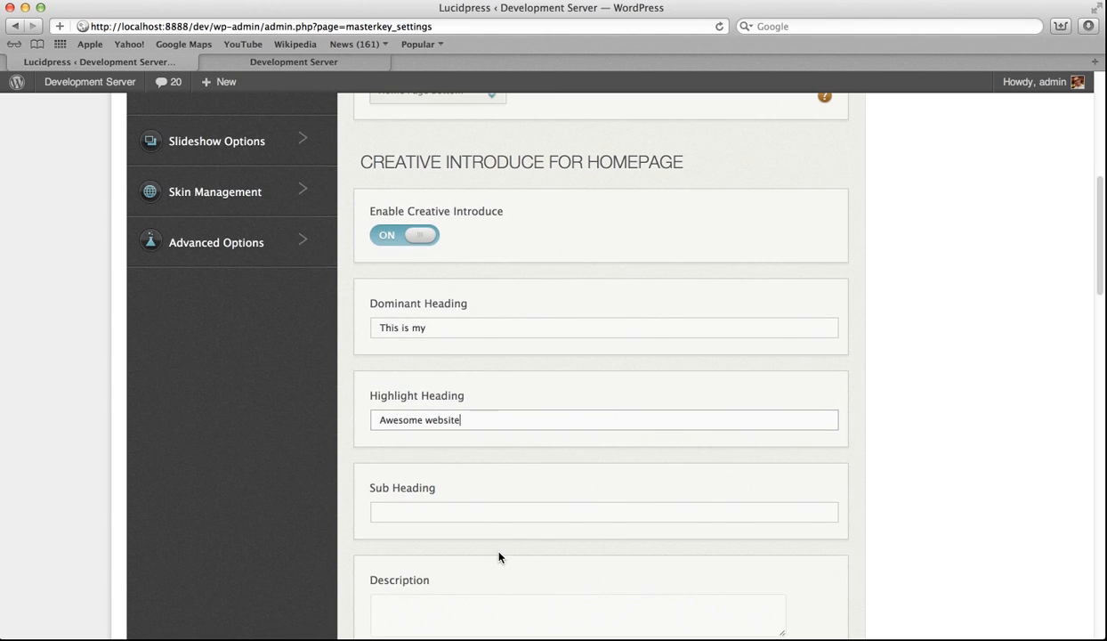
{"action": "left_click", "coordinate": [481, 516]}
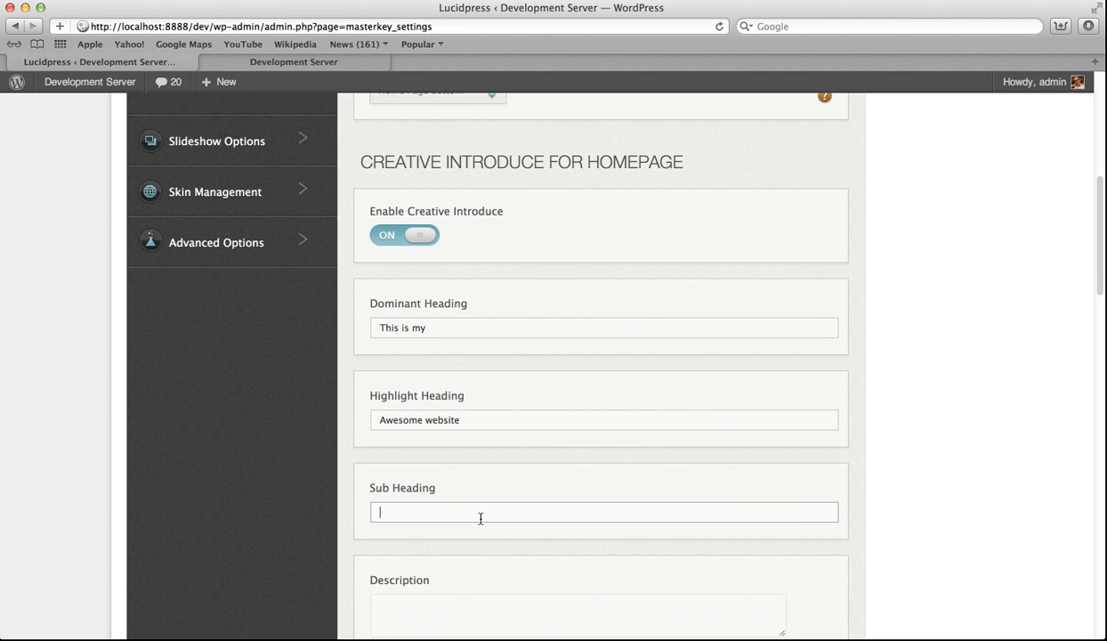
{"action": "type", "text": "I love my website"}
Step: Look over the Description field and the start of the jCarousel settings, and save the homepage options
{"action": "scroll", "coordinate": [470, 534], "scroll_direction": "down", "scroll_amount": 1}
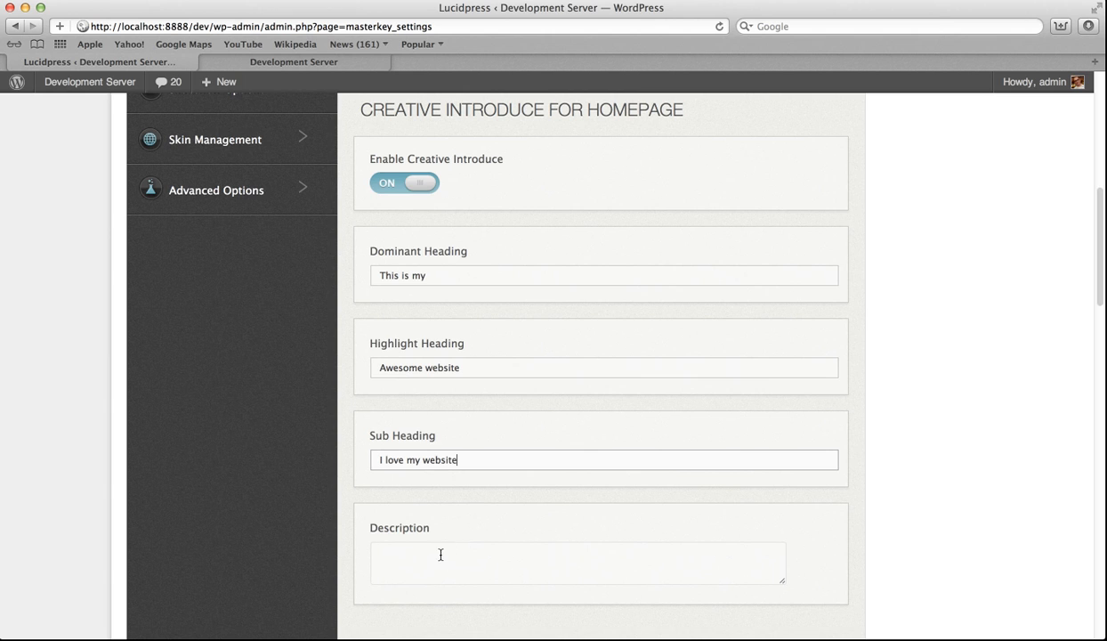
{"action": "scroll", "coordinate": [440, 554], "scroll_direction": "down", "scroll_amount": 2}
{"action": "scroll", "coordinate": [436, 546], "scroll_direction": "down", "scroll_amount": 1}
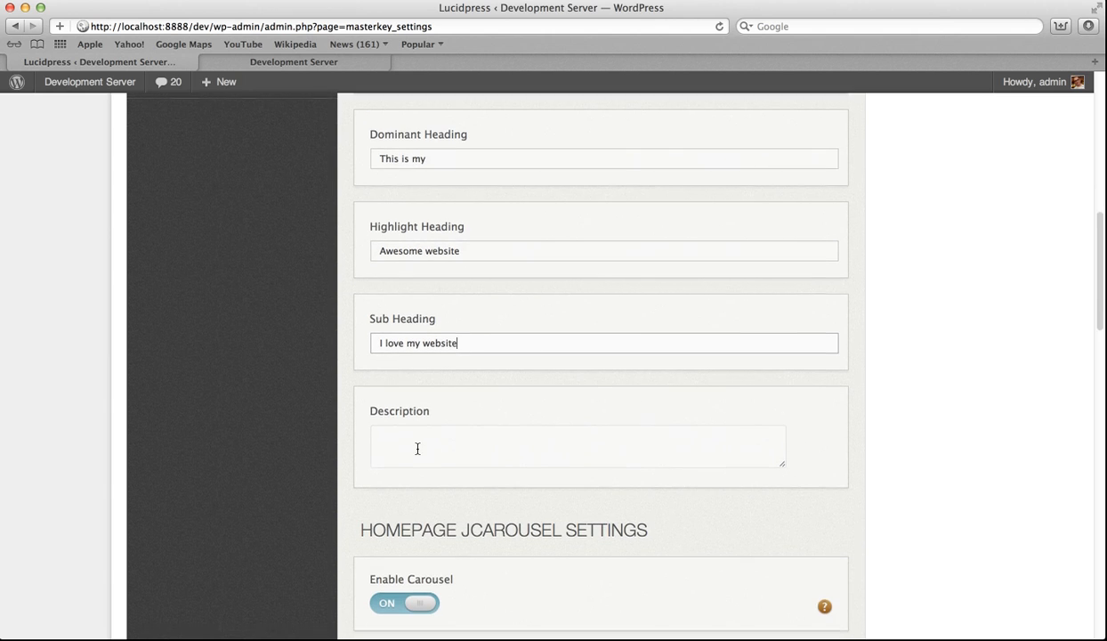
{"action": "scroll", "coordinate": [417, 448], "scroll_direction": "down", "scroll_amount": 2}
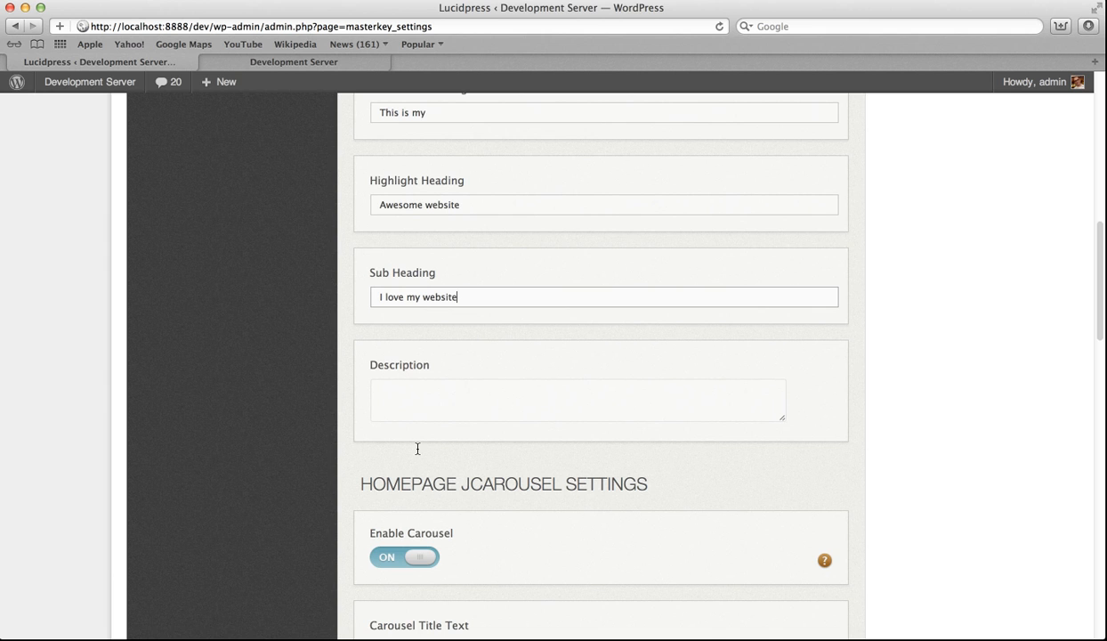
{"action": "scroll", "coordinate": [417, 449], "scroll_direction": "up", "scroll_amount": 12}
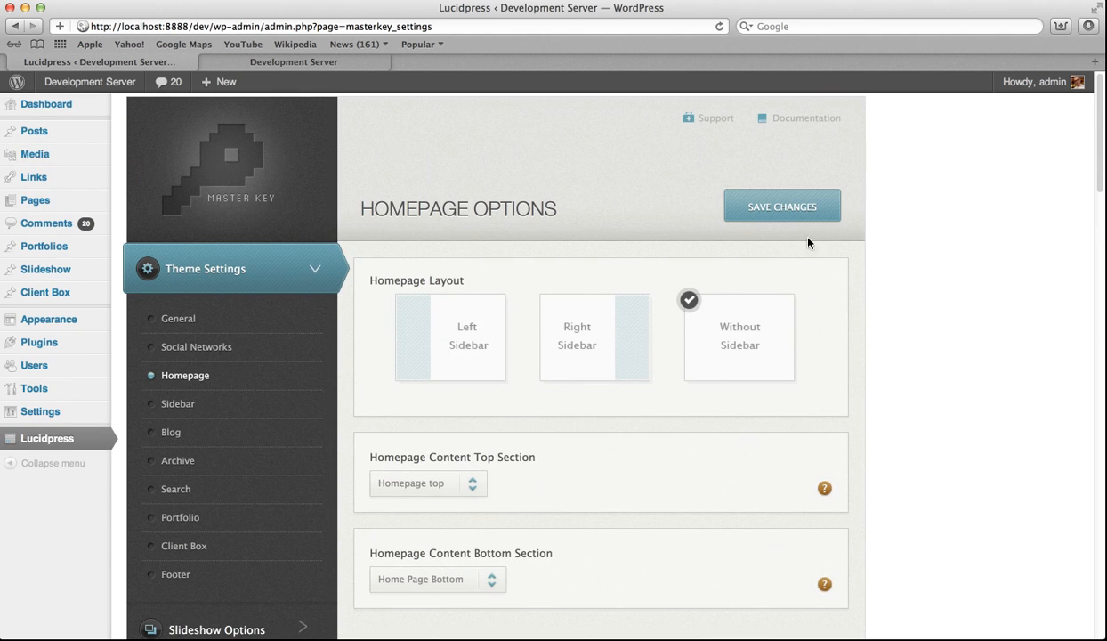
{"action": "left_click", "coordinate": [788, 204]}
Step: Reload the site's homepage and check the Creative Introduce headings between the slideshow and the "Awesome Features" section
{"action": "left_click", "coordinate": [323, 66]}
{"action": "scroll", "coordinate": [352, 201], "scroll_direction": "up", "scroll_amount": 3}
{"action": "scroll", "coordinate": [349, 201], "scroll_direction": "up", "scroll_amount": 4}
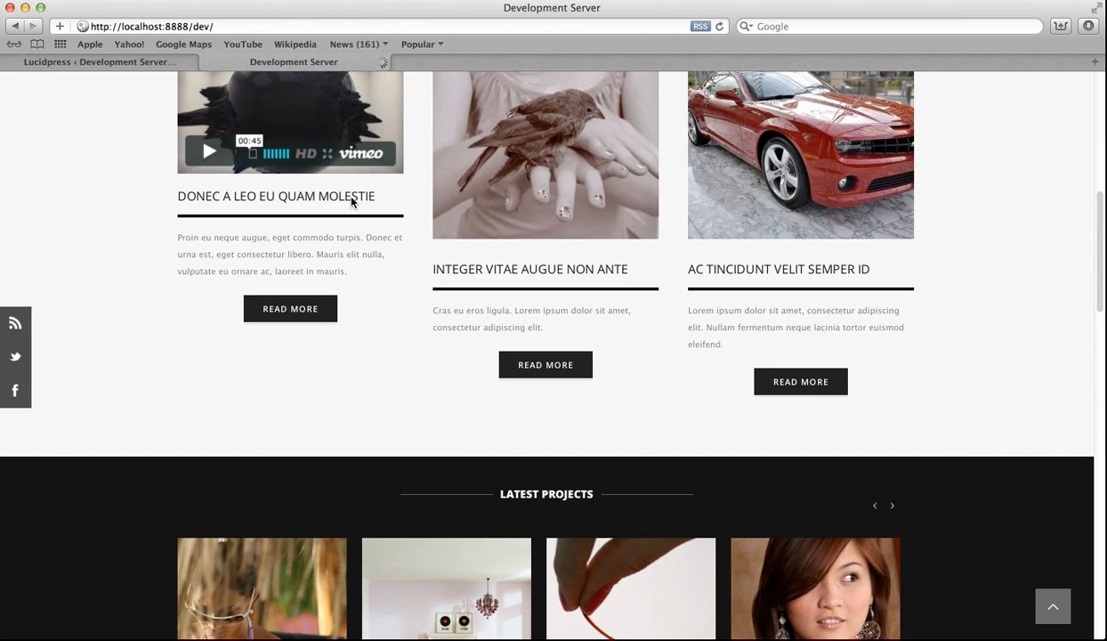
{"action": "key", "text": "super+l"}
{"action": "key", "text": "Return"}
{"action": "scroll", "coordinate": [371, 270], "scroll_direction": "down", "scroll_amount": 5}
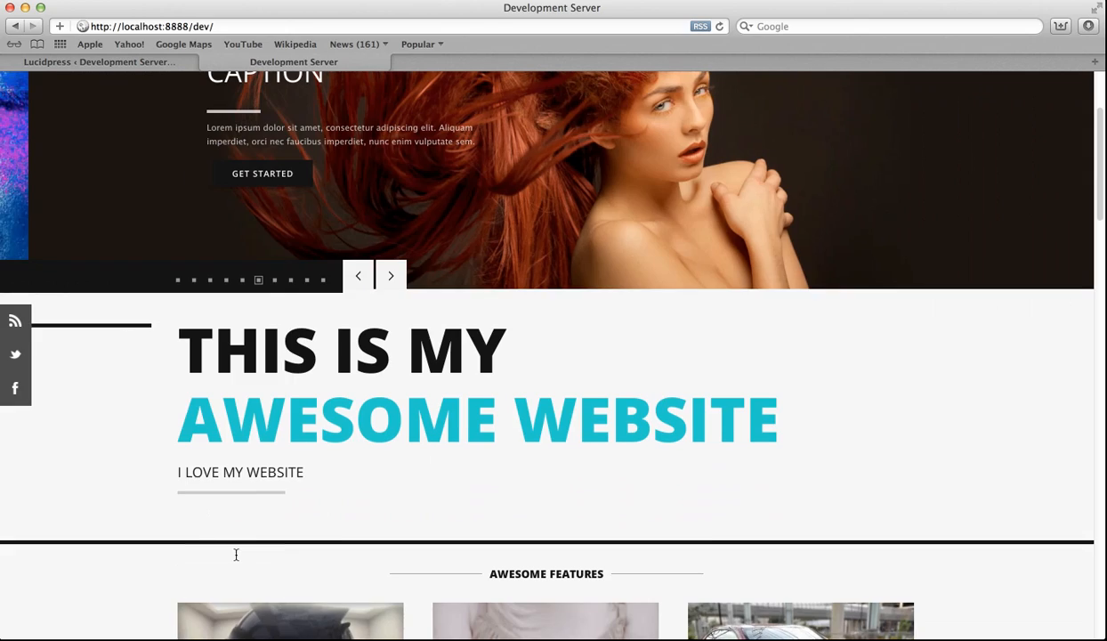
{"action": "scroll", "coordinate": [236, 554], "scroll_direction": "down", "scroll_amount": 3}
{"action": "scroll", "coordinate": [235, 554], "scroll_direction": "down", "scroll_amount": 3}
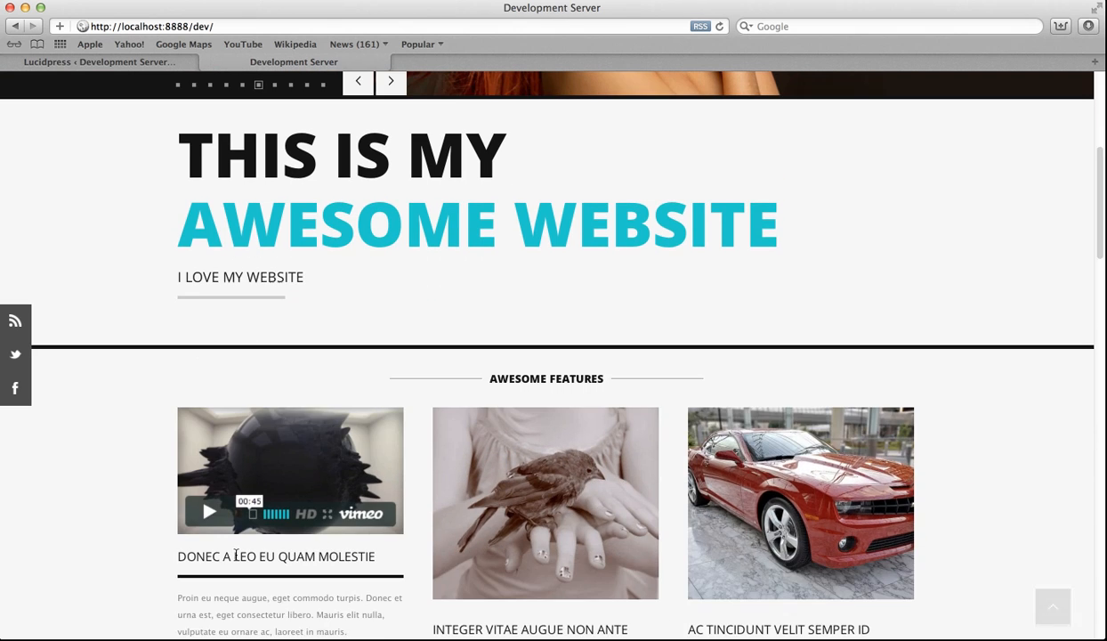
{"action": "scroll", "coordinate": [236, 554], "scroll_direction": "up", "scroll_amount": 10}
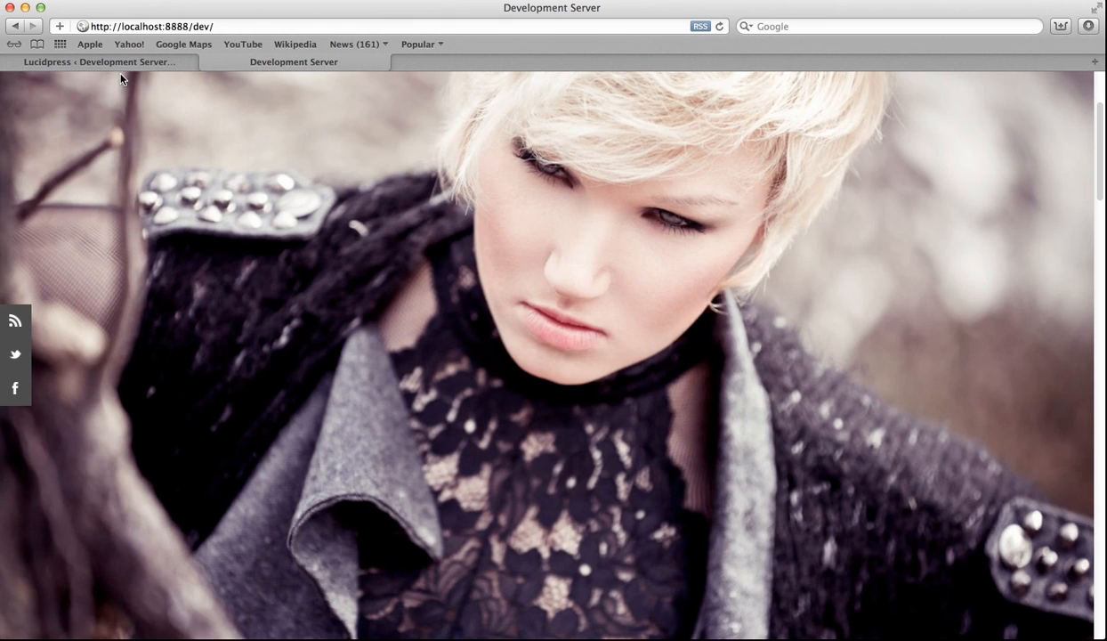
Step: Compare the Homepage jCarousel settings in the theme options with the "Latest Projects" carousel on the site's homepage
{"action": "left_click", "coordinate": [119, 64]}
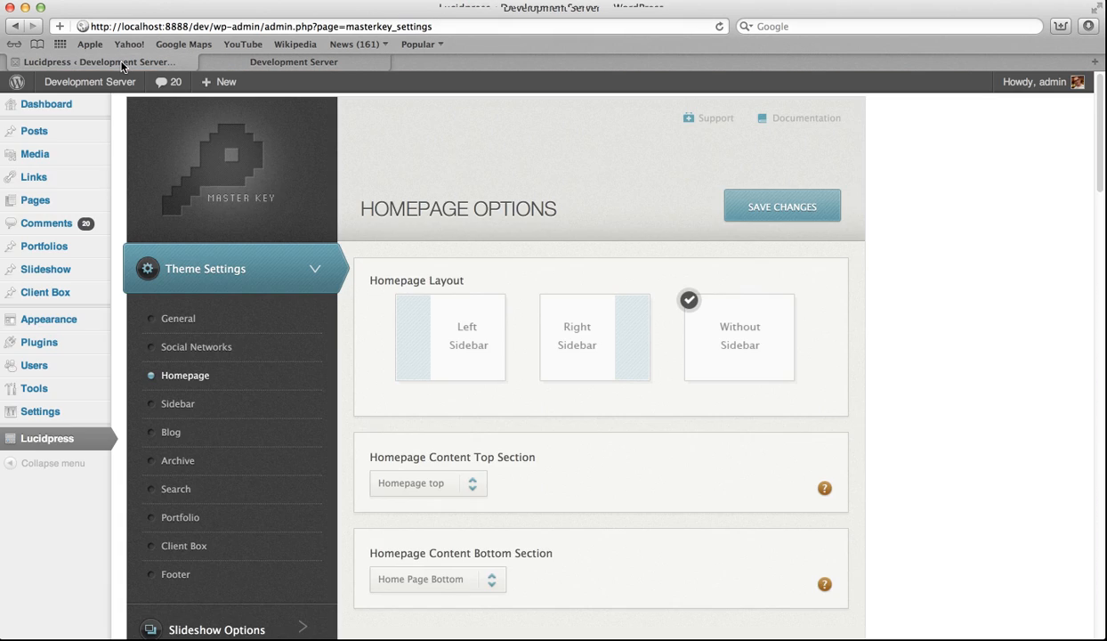
{"action": "scroll", "coordinate": [186, 377], "scroll_direction": "down", "scroll_amount": 8}
{"action": "scroll", "coordinate": [188, 380], "scroll_direction": "down", "scroll_amount": 12}
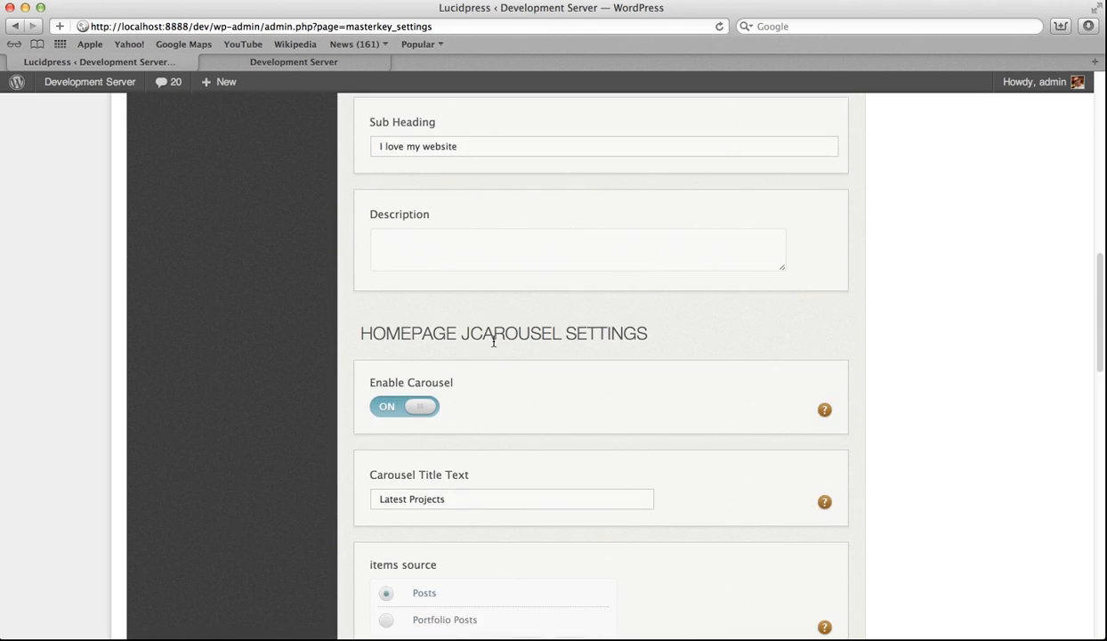
{"action": "left_click", "coordinate": [329, 64]}
{"action": "scroll", "coordinate": [349, 411], "scroll_direction": "down", "scroll_amount": 4}
{"action": "scroll", "coordinate": [349, 418], "scroll_direction": "down", "scroll_amount": 10}
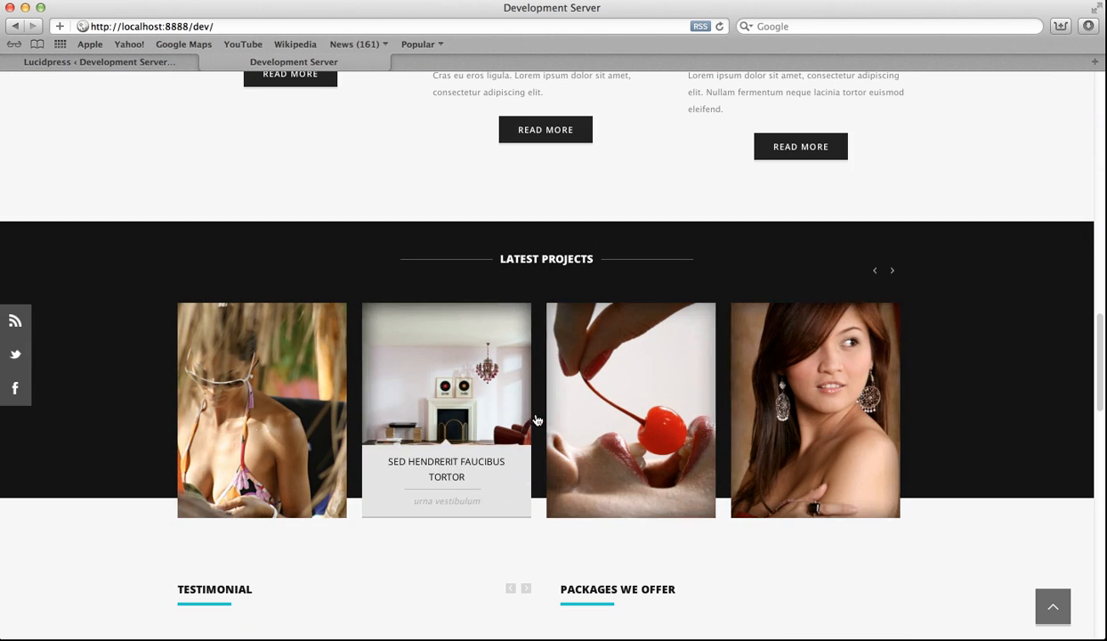
Step: Return to the Homepage jCarousel settings and switch Enable Carousel off and back on
{"action": "left_click", "coordinate": [116, 62]}
{"action": "scroll", "coordinate": [239, 273], "scroll_direction": "down", "scroll_amount": 4}
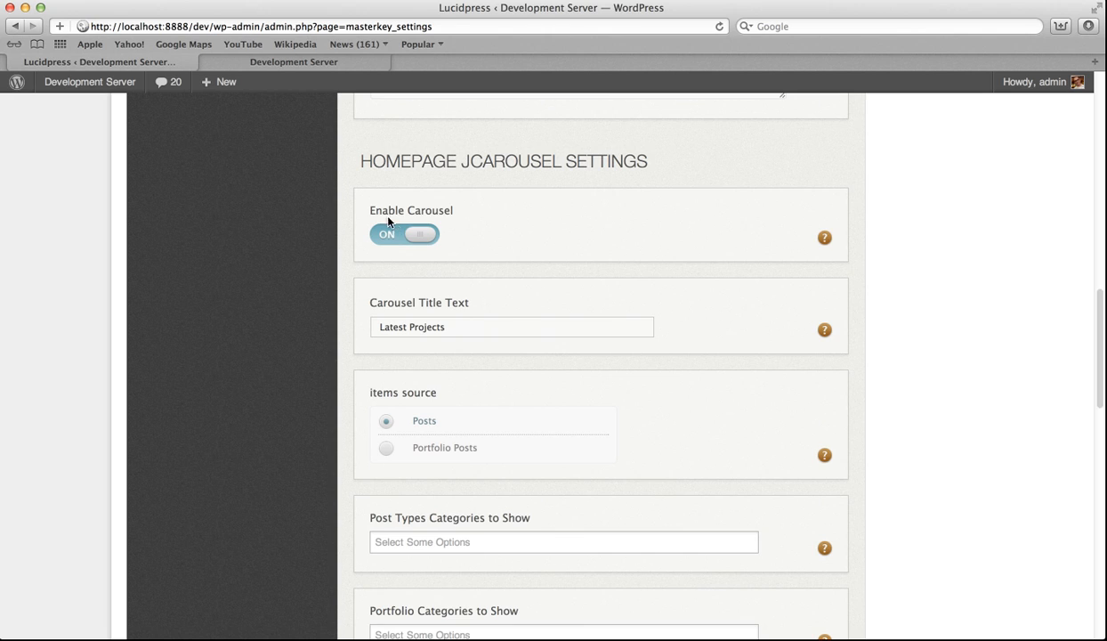
{"action": "left_click", "coordinate": [410, 236]}
{"action": "left_click", "coordinate": [411, 240]}
Step: Select Development, Tutorials and News & Updates as the carousel's Post Types Categories to Show
{"action": "scroll", "coordinate": [400, 326], "scroll_direction": "down", "scroll_amount": 3}
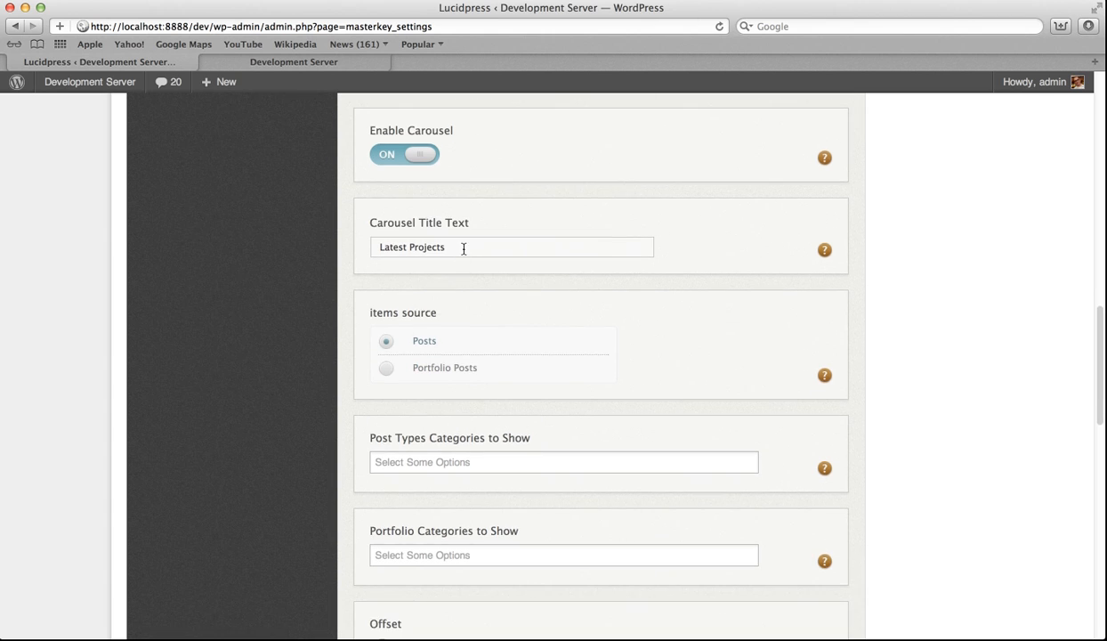
{"action": "scroll", "coordinate": [462, 249], "scroll_direction": "down", "scroll_amount": 3}
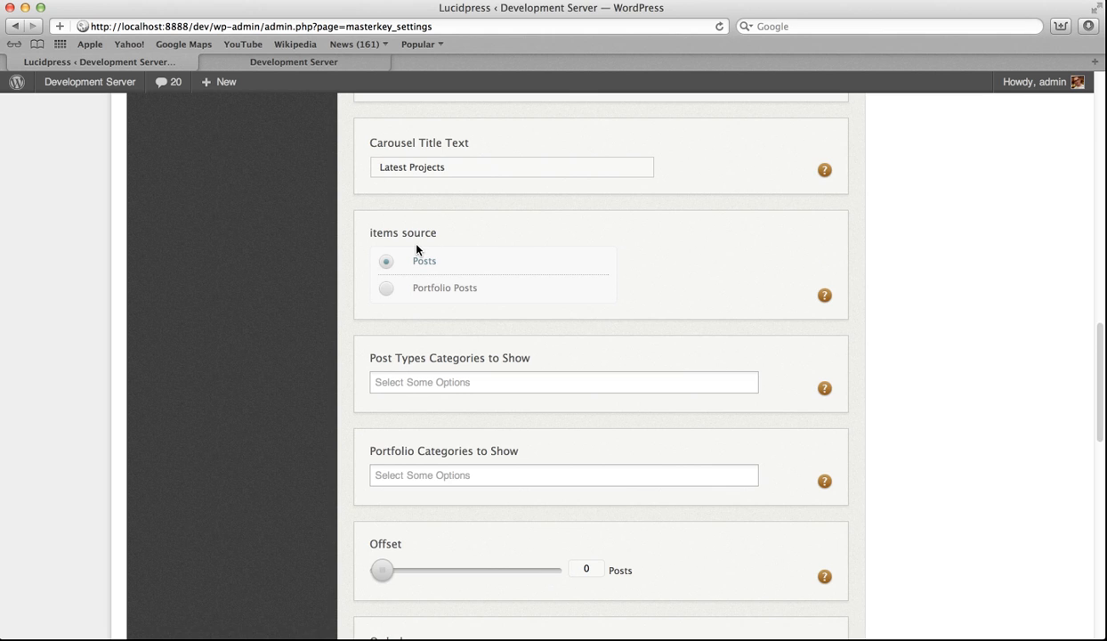
{"action": "scroll", "coordinate": [417, 250], "scroll_direction": "down", "scroll_amount": 1}
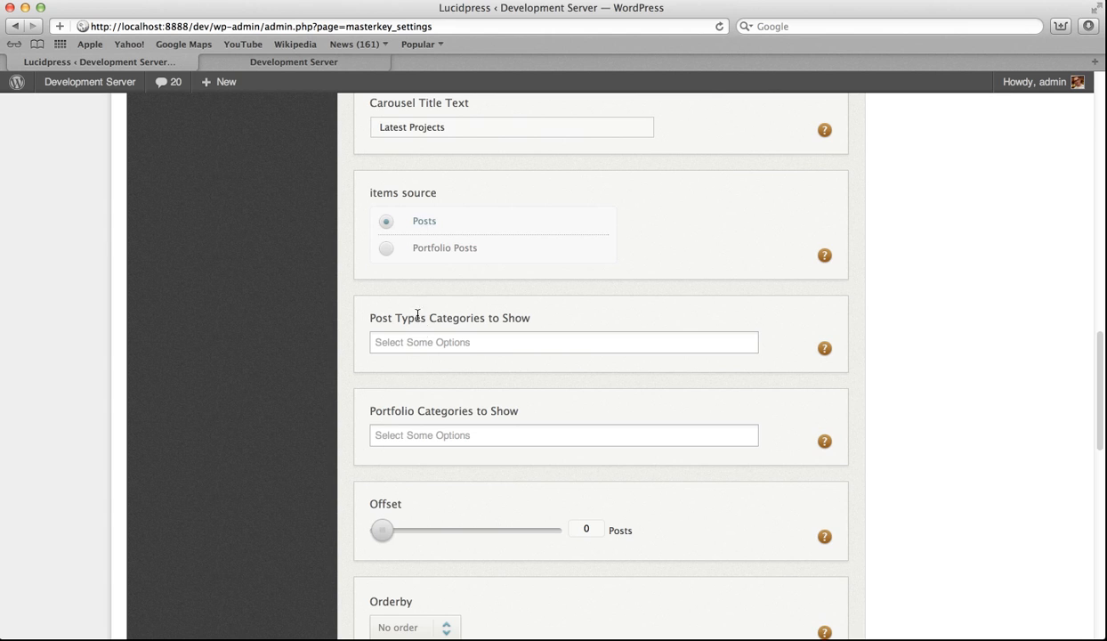
{"action": "left_click", "coordinate": [429, 343]}
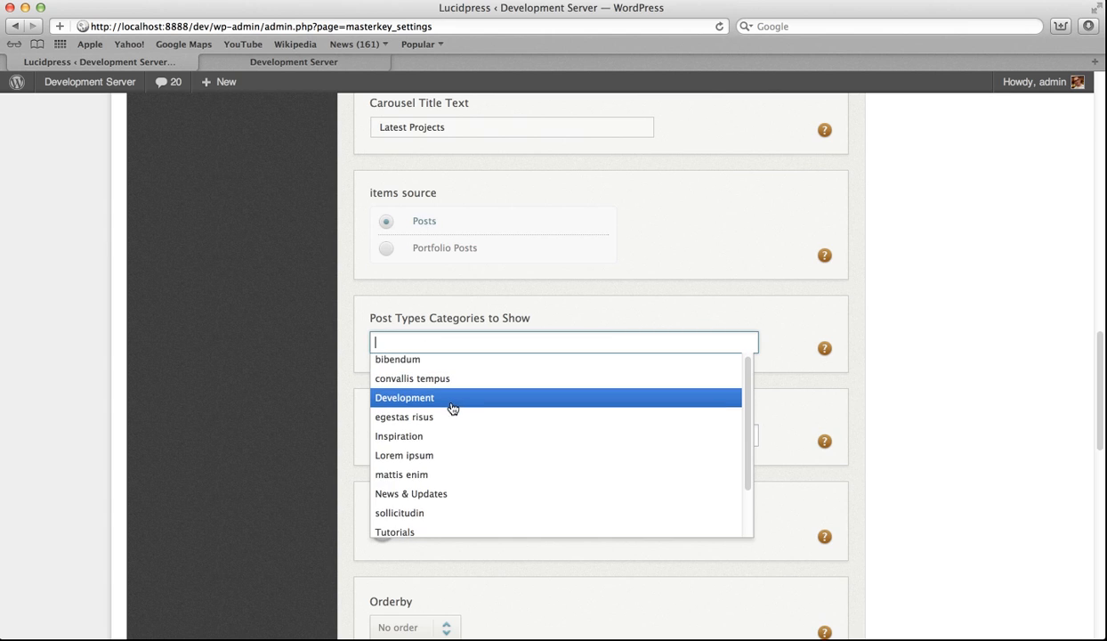
{"action": "left_click", "coordinate": [450, 400]}
{"action": "left_click", "coordinate": [472, 346]}
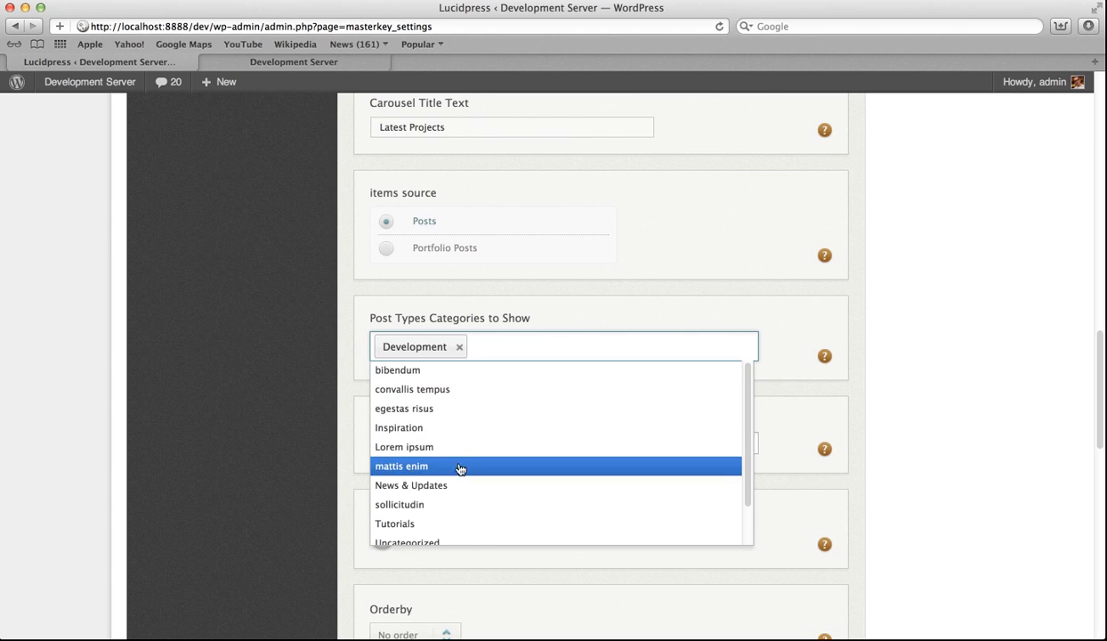
{"action": "left_click", "coordinate": [465, 520]}
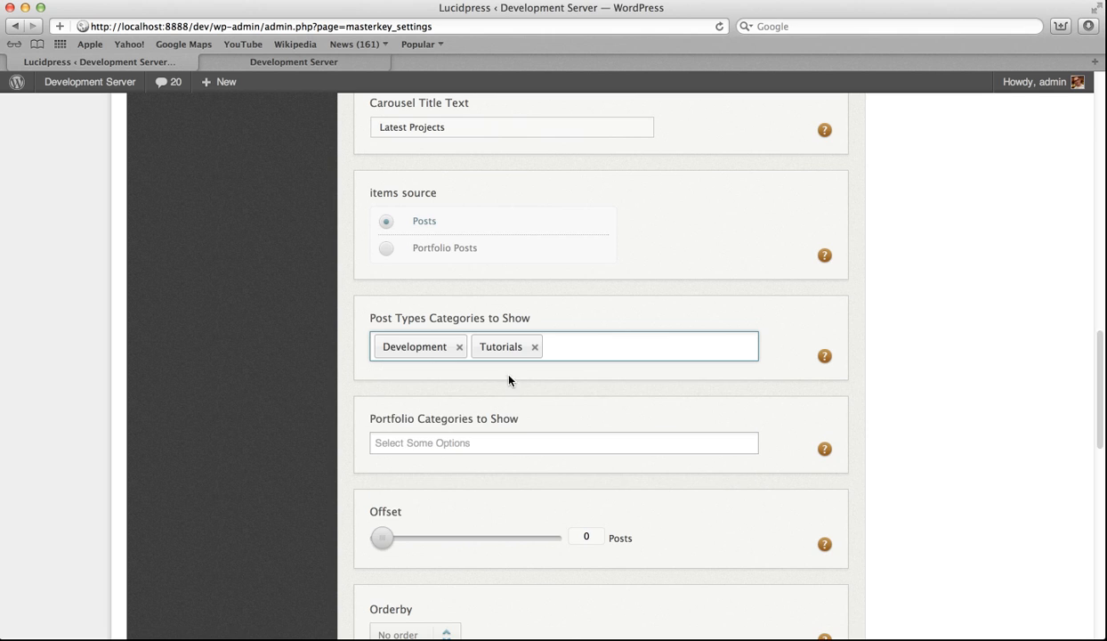
{"action": "left_click", "coordinate": [593, 343]}
{"action": "left_click", "coordinate": [522, 488]}
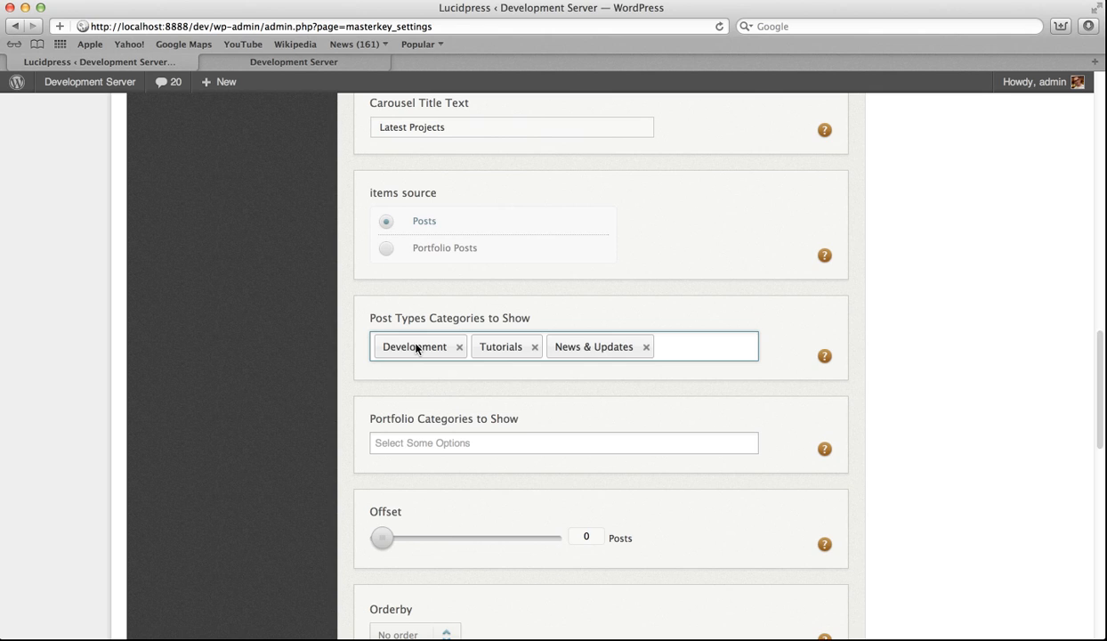
Step: Set the carousel's items source to Portfolio Posts and show the Graphic Design, Illustration and Photography portfolio categories
{"action": "left_click", "coordinate": [386, 249]}
{"action": "left_click", "coordinate": [459, 440]}
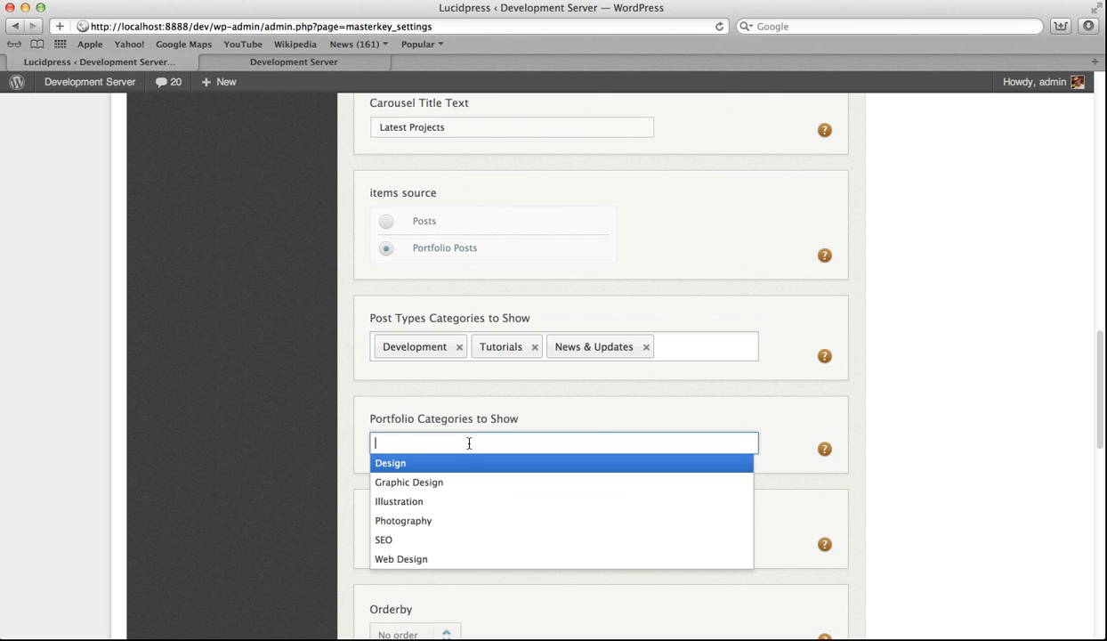
{"action": "left_click", "coordinate": [446, 483]}
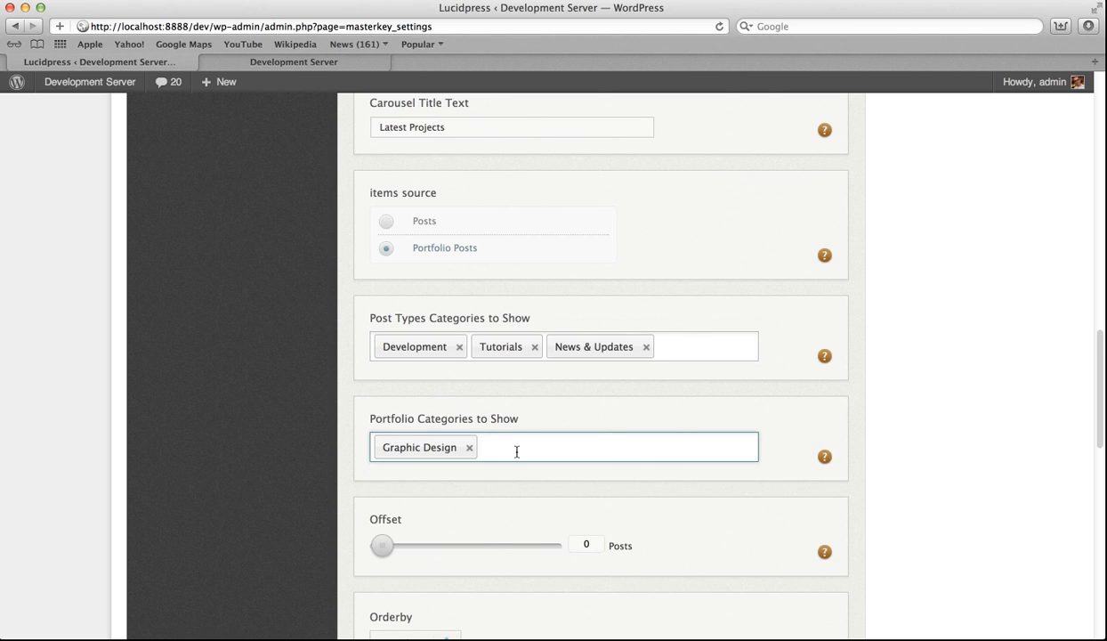
{"action": "left_click", "coordinate": [502, 439]}
{"action": "left_click", "coordinate": [501, 490]}
{"action": "left_click", "coordinate": [571, 445]}
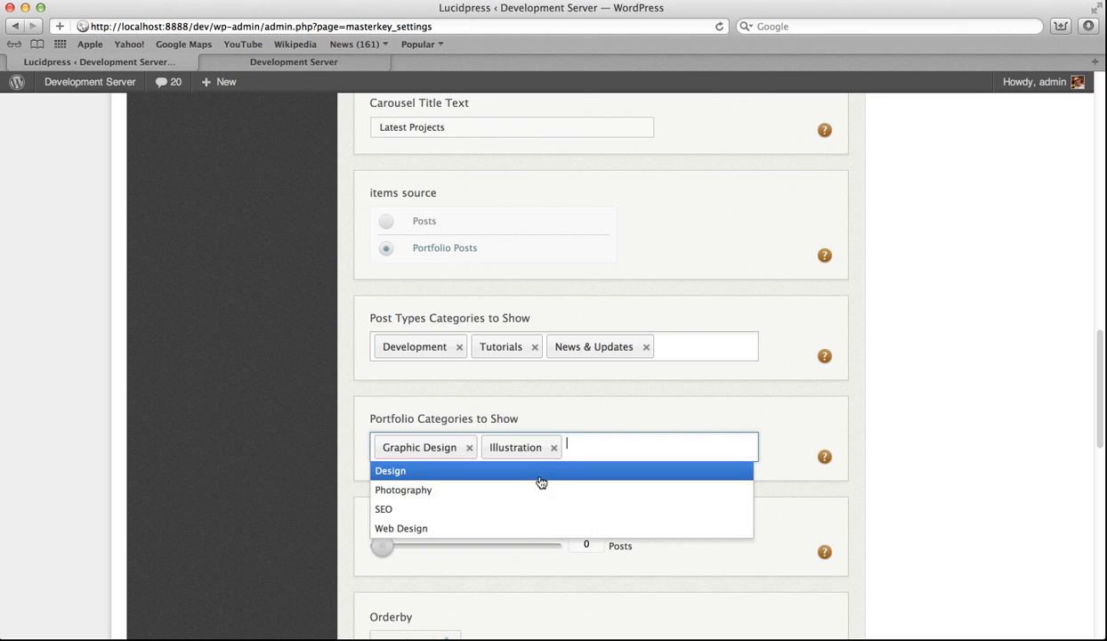
{"action": "left_click", "coordinate": [532, 488]}
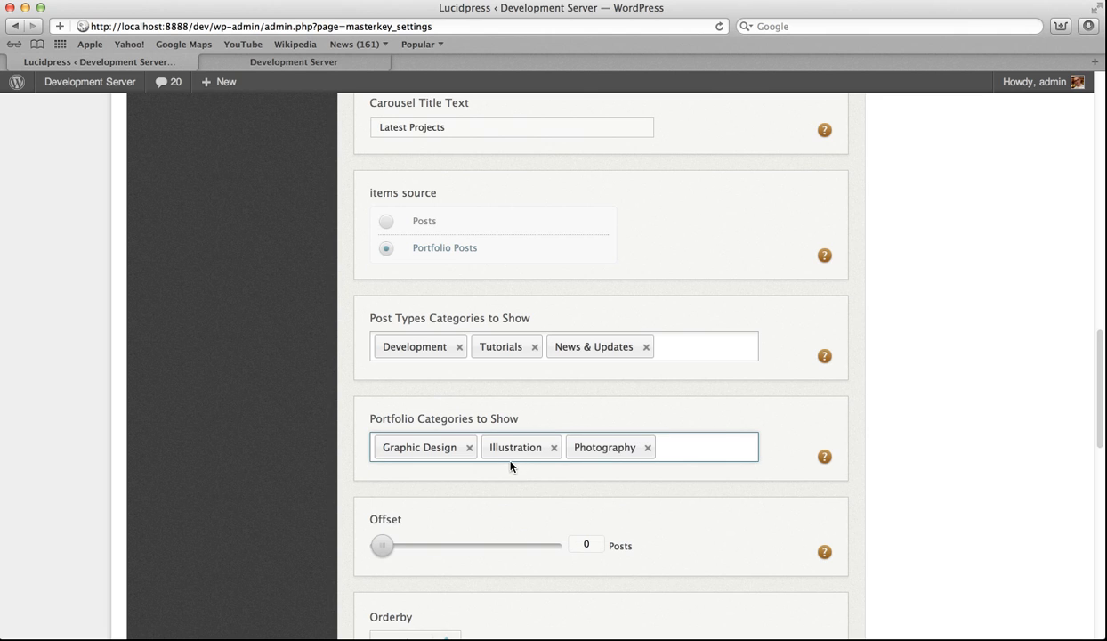
Step: Order the carousel items by comment count in descending order
{"action": "scroll", "coordinate": [506, 449], "scroll_direction": "down", "scroll_amount": 5}
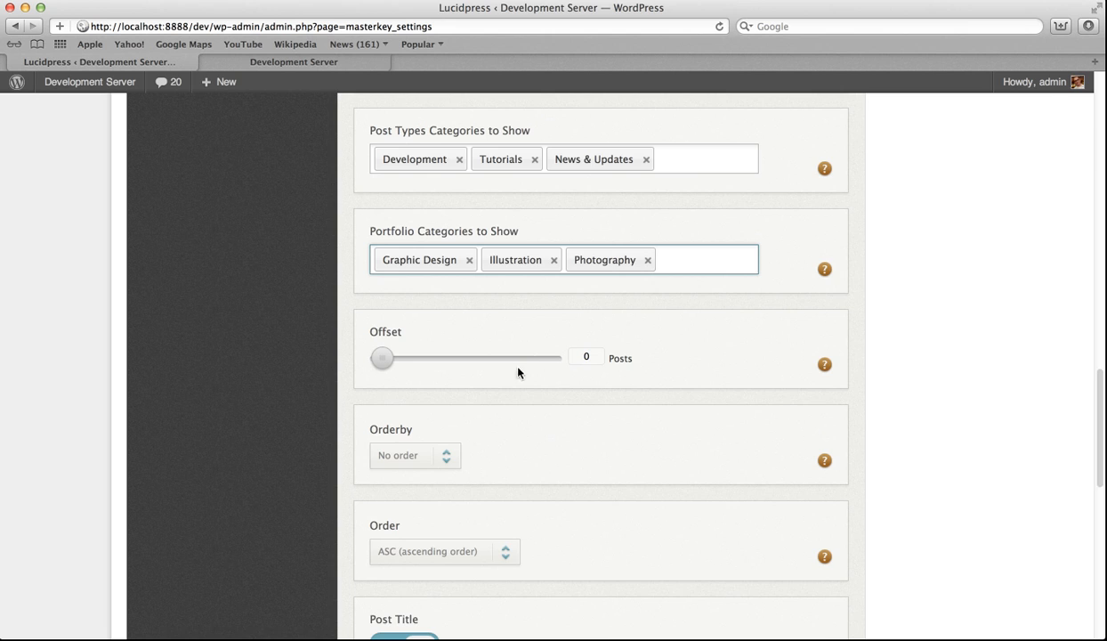
{"action": "scroll", "coordinate": [458, 395], "scroll_direction": "down", "scroll_amount": 1}
{"action": "left_click", "coordinate": [413, 442]}
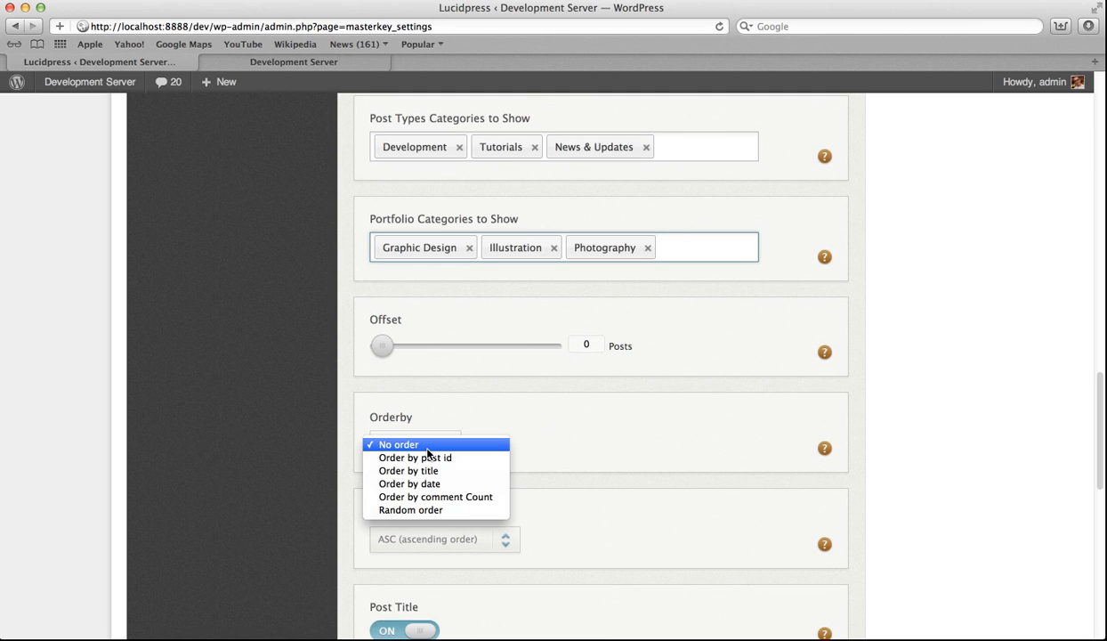
{"action": "left_click", "coordinate": [438, 499]}
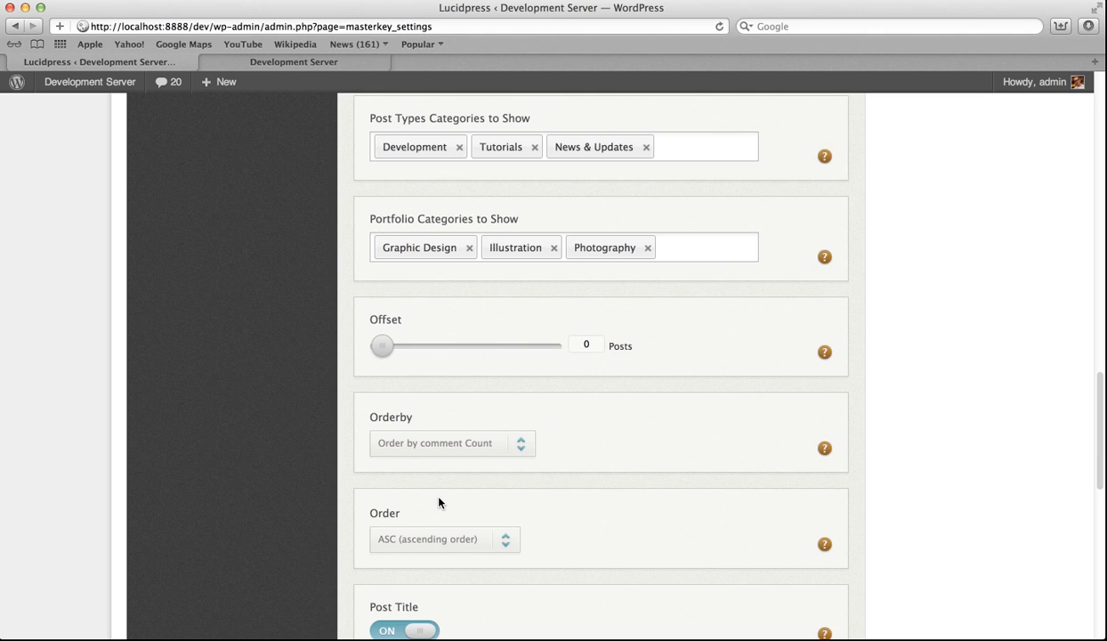
{"action": "scroll", "coordinate": [438, 503], "scroll_direction": "down", "scroll_amount": 1}
{"action": "left_click", "coordinate": [374, 539]}
{"action": "left_click", "coordinate": [405, 551]}
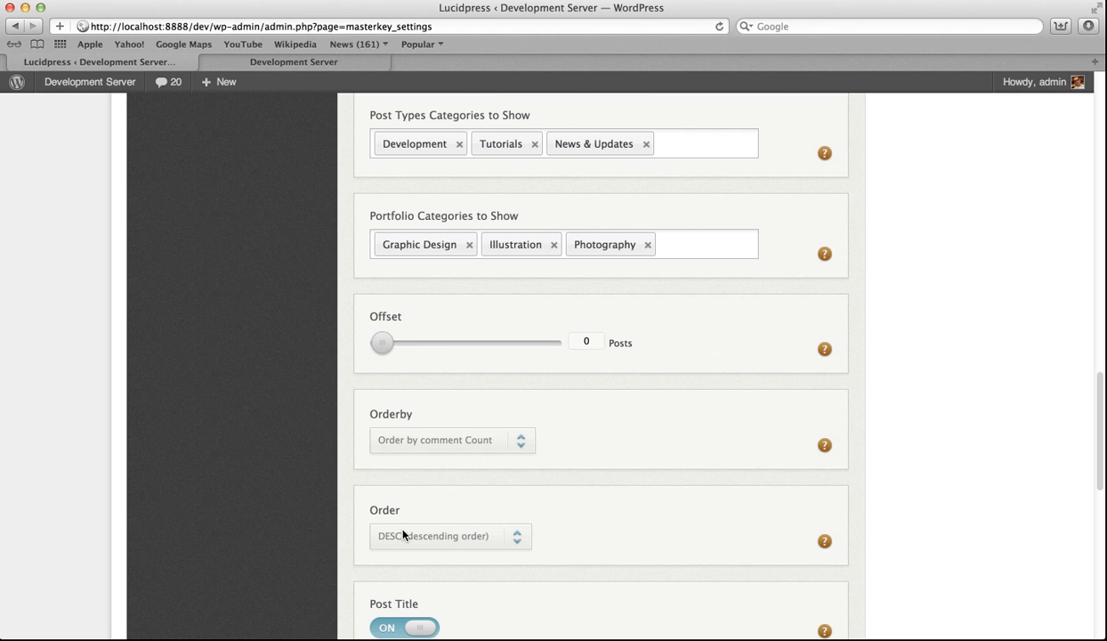
Step: Switch the carousel's Post Title option off and back on
{"action": "scroll", "coordinate": [403, 534], "scroll_direction": "down", "scroll_amount": 8}
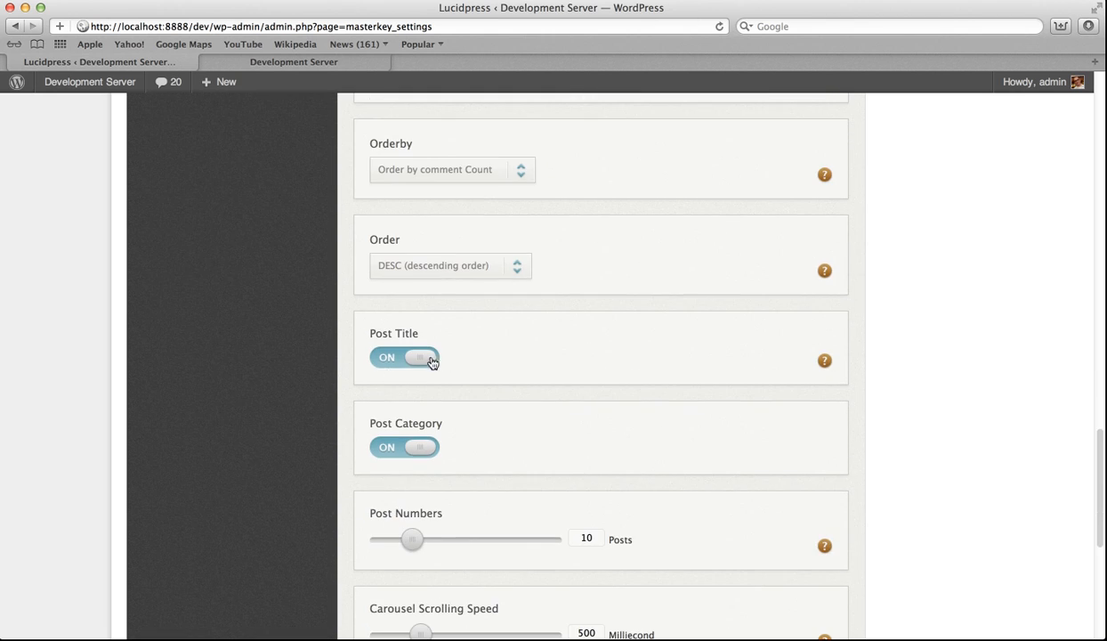
{"action": "left_click", "coordinate": [407, 361]}
{"action": "left_click", "coordinate": [404, 361]}
Step: Examine the post title and category captions of the Latest Projects carousel on the site's homepage
{"action": "left_click", "coordinate": [272, 61]}
{"action": "scroll", "coordinate": [236, 336], "scroll_direction": "up", "scroll_amount": 2}
{"action": "scroll", "coordinate": [249, 276], "scroll_direction": "down", "scroll_amount": 2}
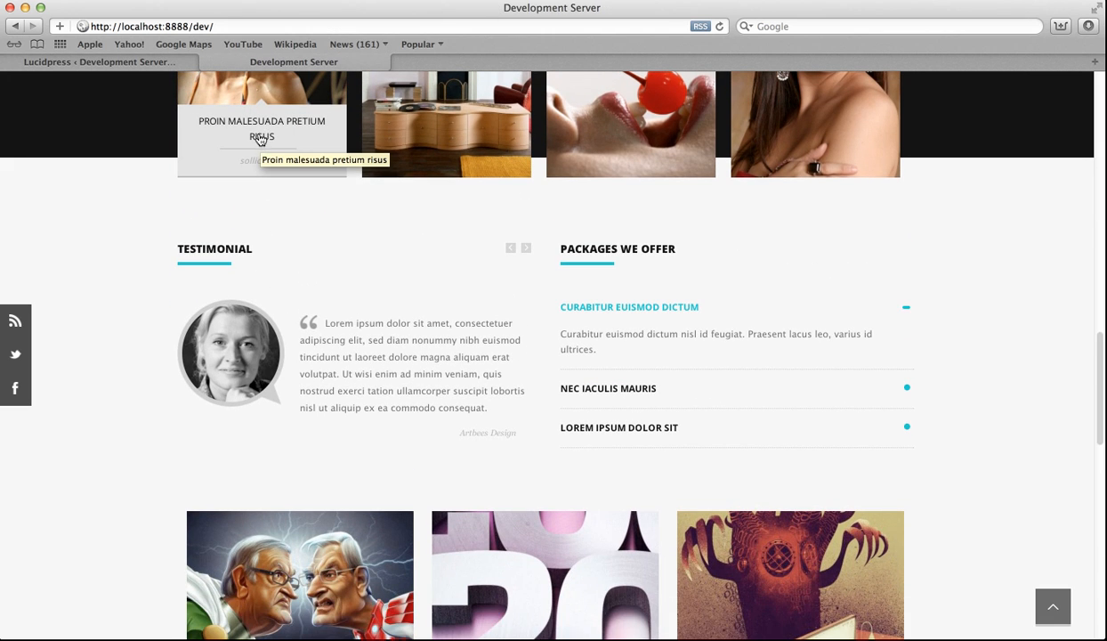
{"action": "scroll", "coordinate": [246, 165], "scroll_direction": "down", "scroll_amount": 1}
{"action": "scroll", "coordinate": [244, 168], "scroll_direction": "up", "scroll_amount": 3}
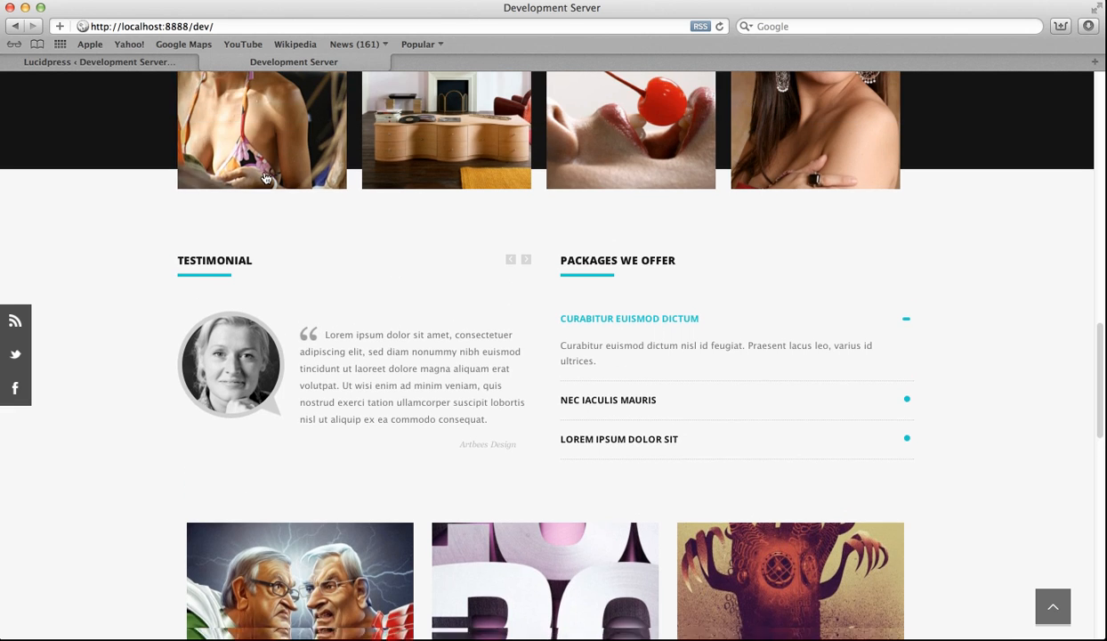
{"action": "scroll", "coordinate": [231, 211], "scroll_direction": "up", "scroll_amount": 3}
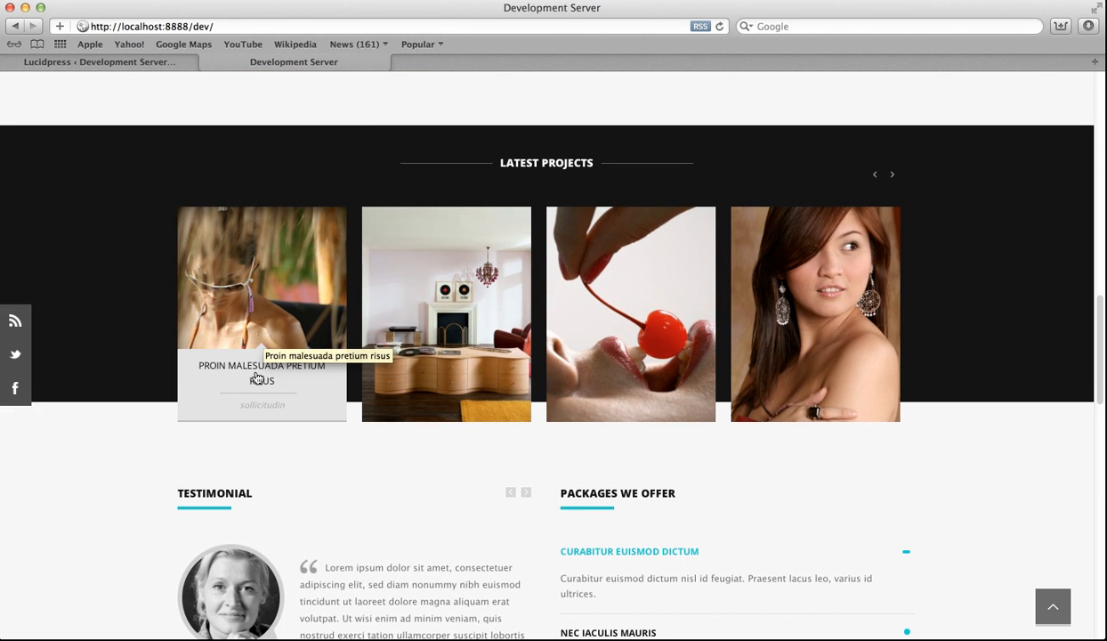
{"action": "scroll", "coordinate": [264, 400], "scroll_direction": "down", "scroll_amount": 2}
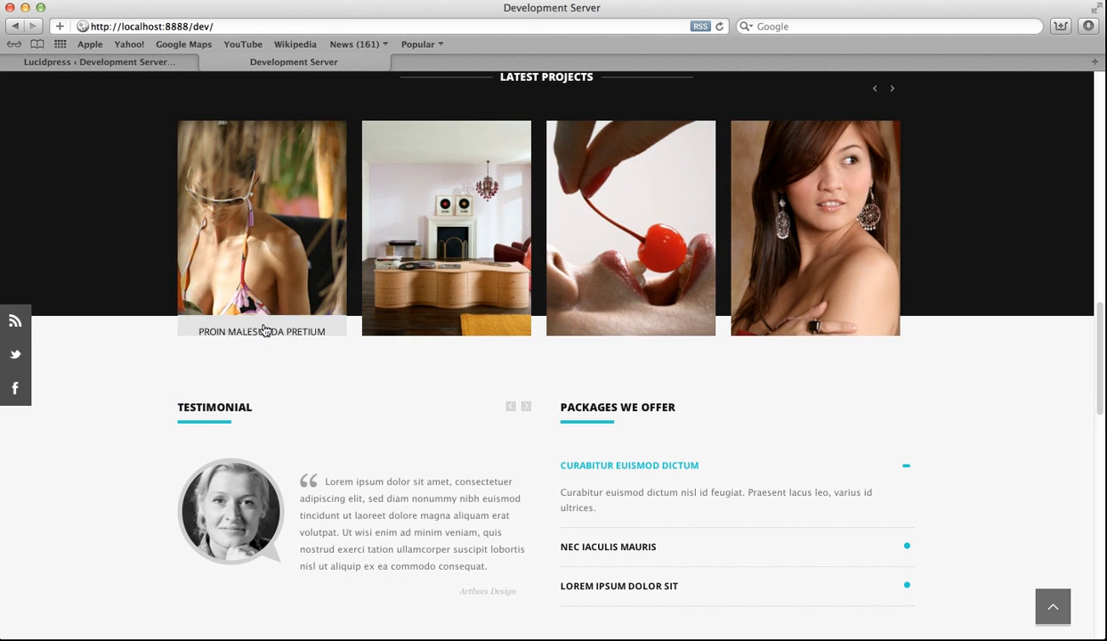
Step: Return to the theme options and examine the carousel's Post Numbers, Carousel Scrolling Speed and Auto Sliding settings, trying out the Auto Sliding slider
{"action": "left_click", "coordinate": [124, 59]}
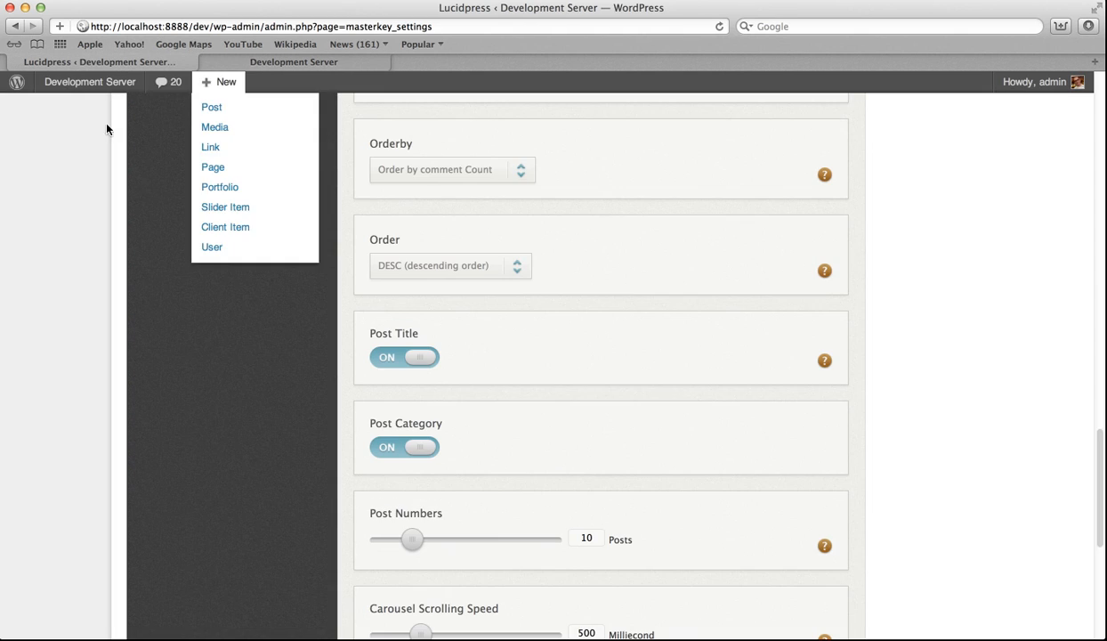
{"action": "scroll", "coordinate": [270, 388], "scroll_direction": "down", "scroll_amount": 1}
{"action": "scroll", "coordinate": [270, 389], "scroll_direction": "down", "scroll_amount": 1}
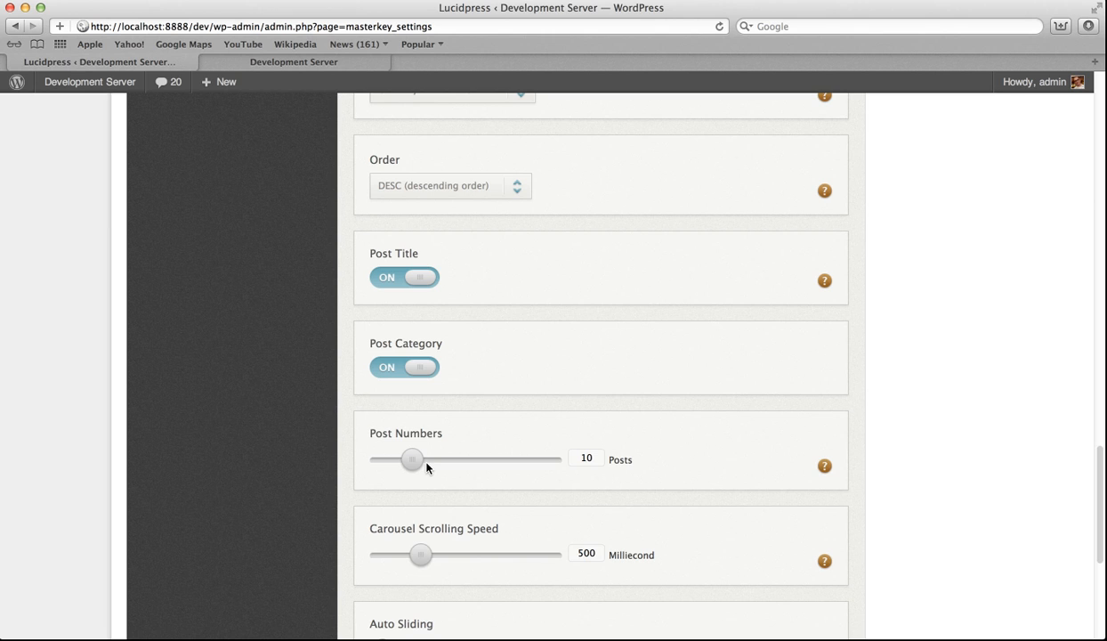
{"action": "scroll", "coordinate": [425, 463], "scroll_direction": "down", "scroll_amount": 2}
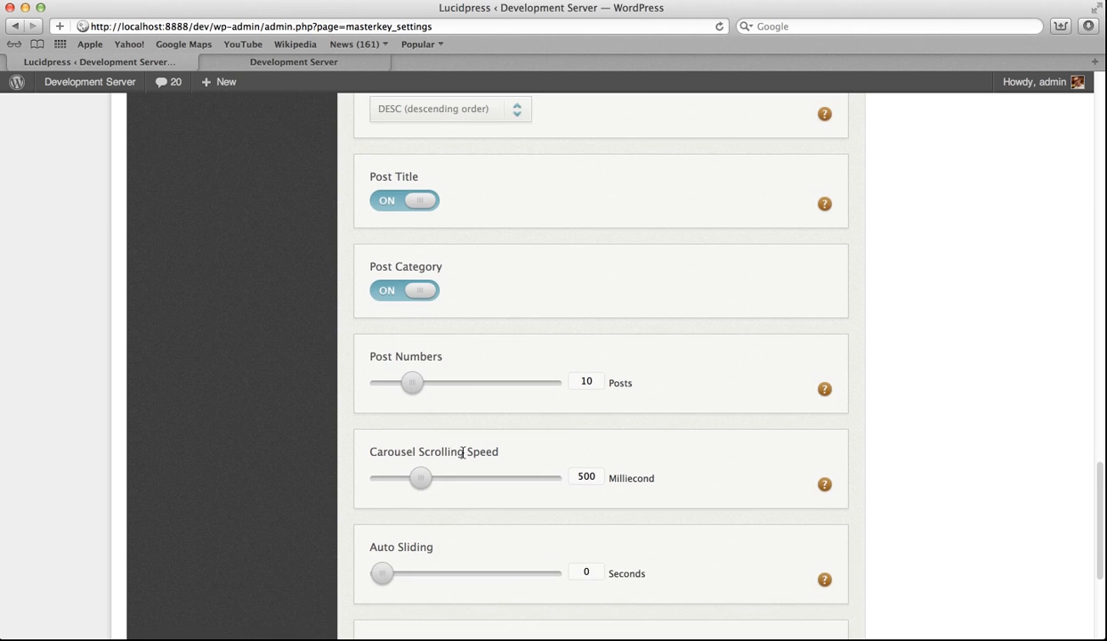
{"action": "scroll", "coordinate": [458, 452], "scroll_direction": "down", "scroll_amount": 1}
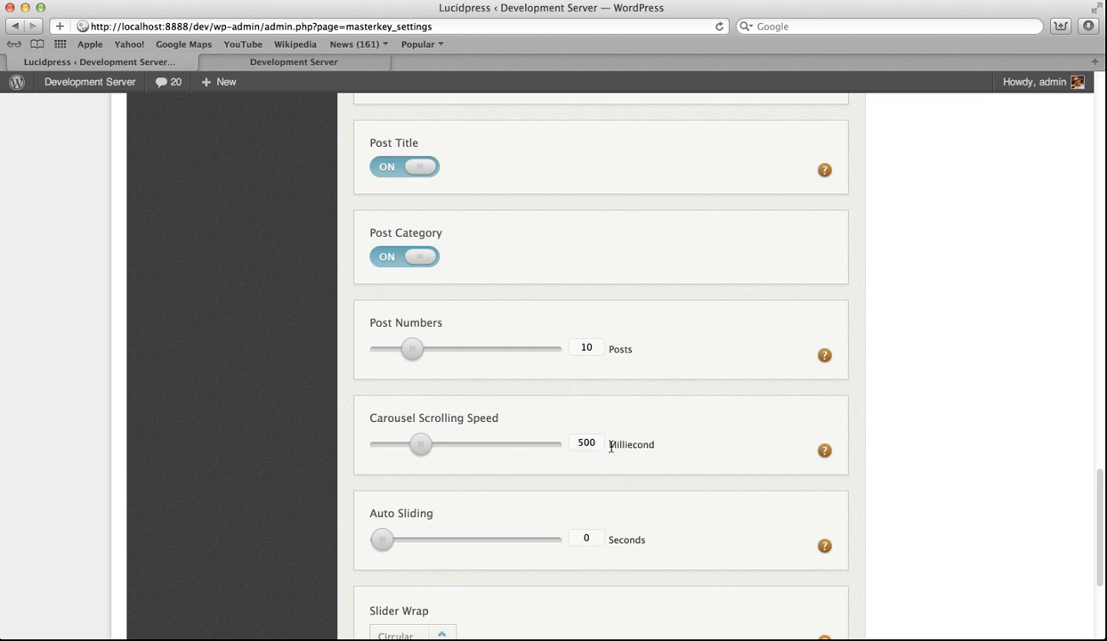
{"action": "scroll", "coordinate": [382, 530], "scroll_direction": "down", "scroll_amount": 1}
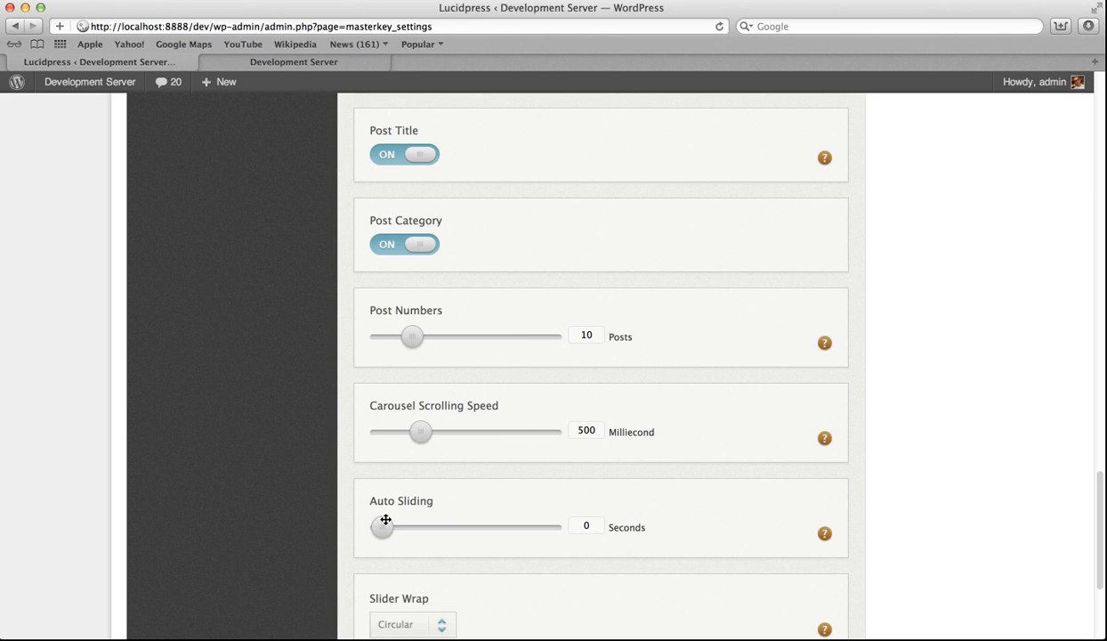
{"action": "left_click_drag", "start_coordinate": [389, 528], "coordinate": [421, 533]}
{"action": "scroll", "coordinate": [423, 522], "scroll_direction": "down", "scroll_amount": 3}
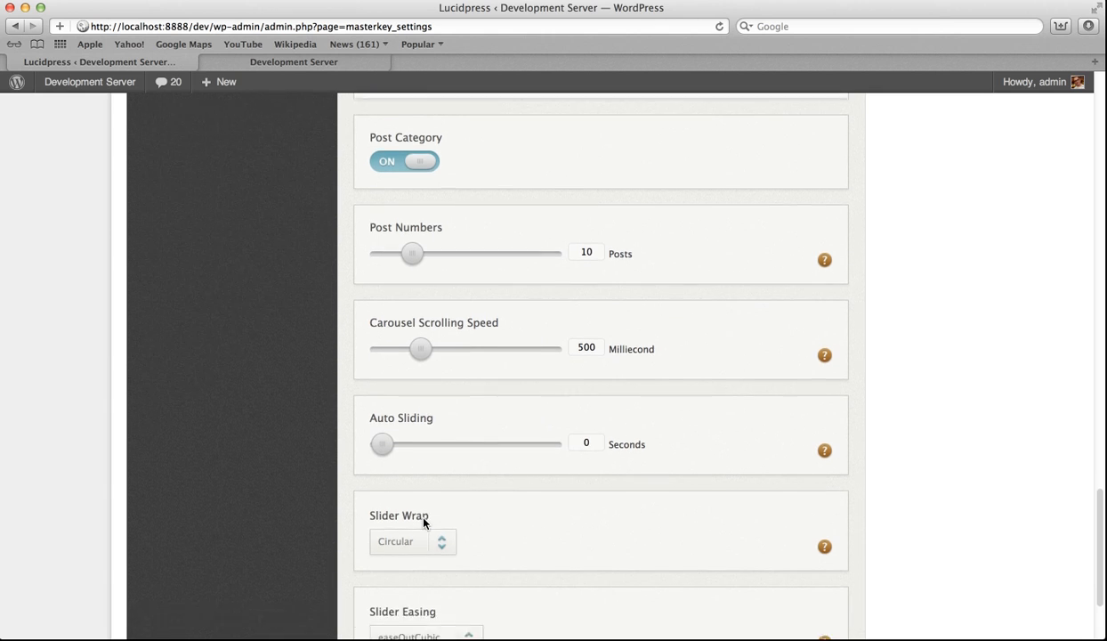
Step: Set the carousel's Slider Wrap to First and save the homepage options
{"action": "scroll", "coordinate": [418, 522], "scroll_direction": "down", "scroll_amount": 1}
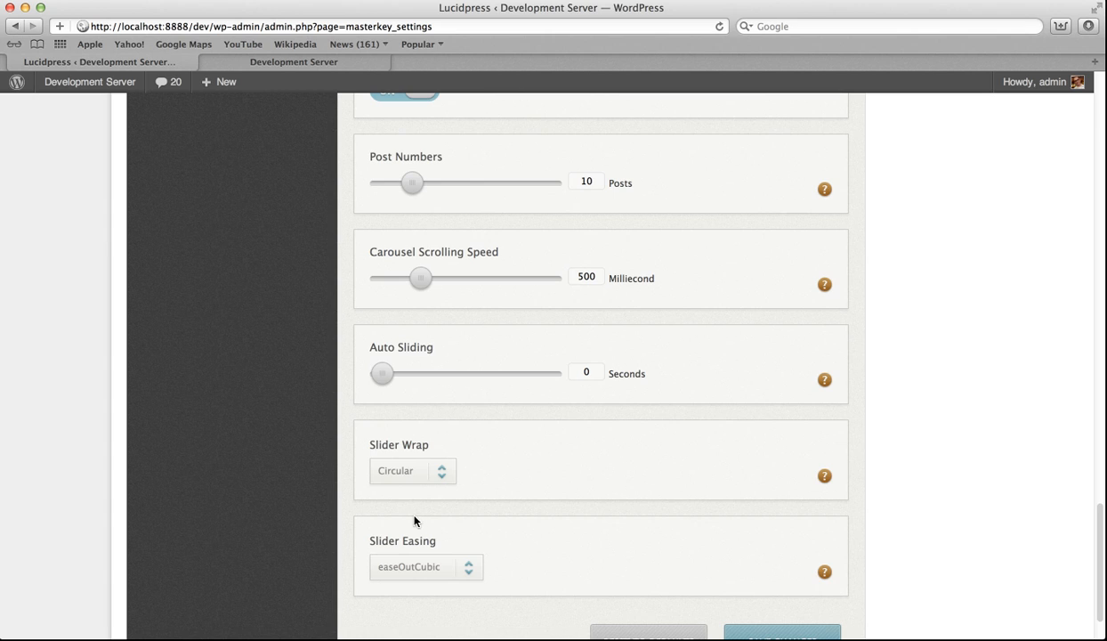
{"action": "left_click", "coordinate": [393, 468]}
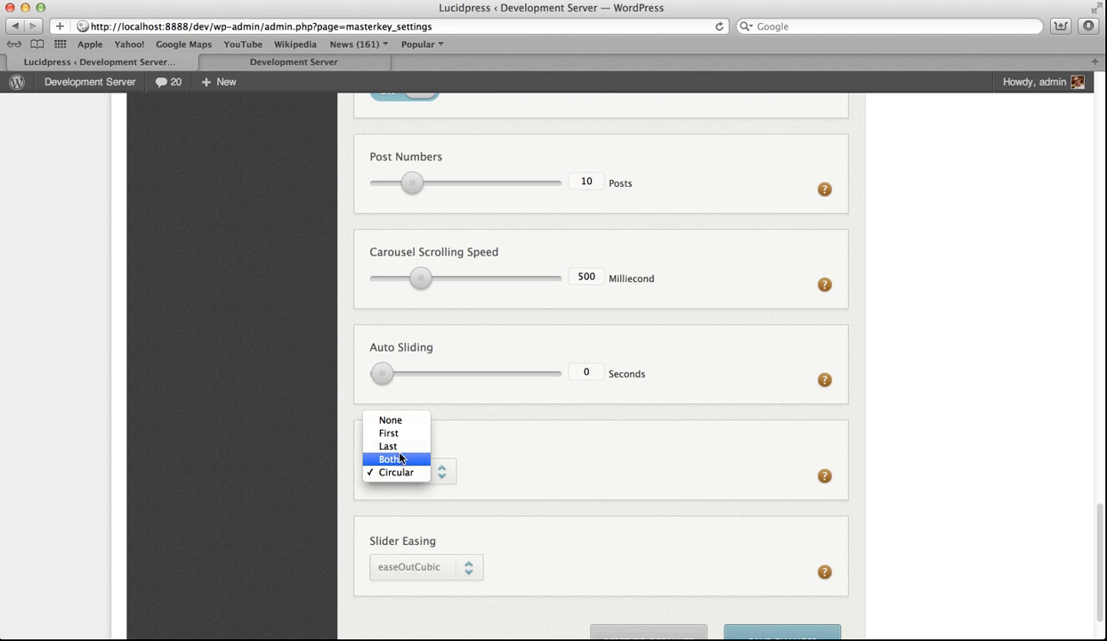
{"action": "left_click", "coordinate": [423, 478]}
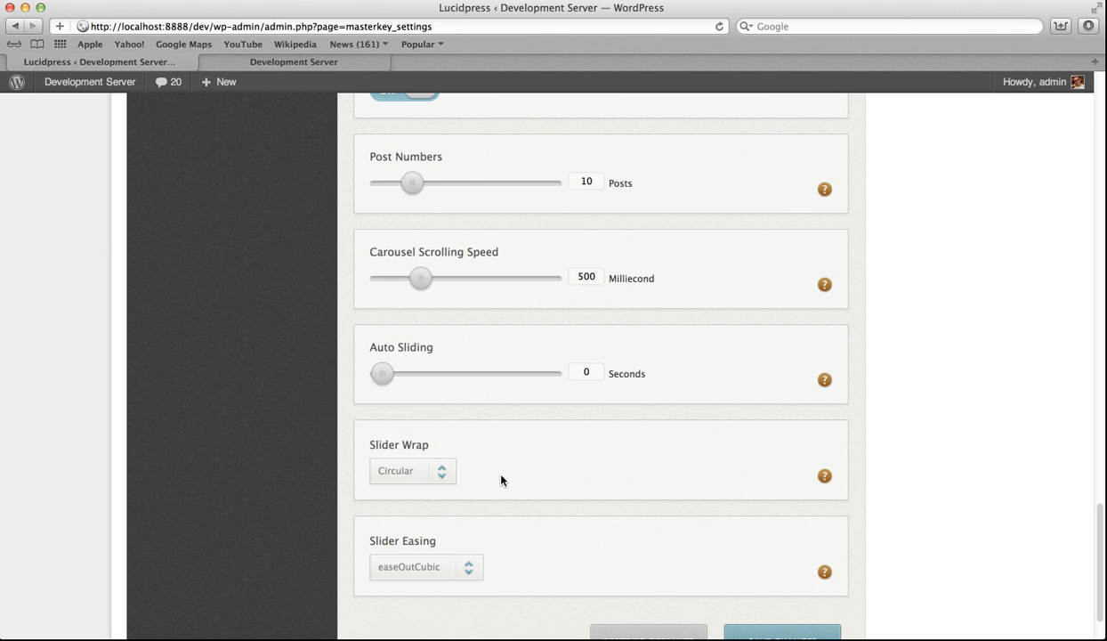
{"action": "left_click", "coordinate": [441, 477]}
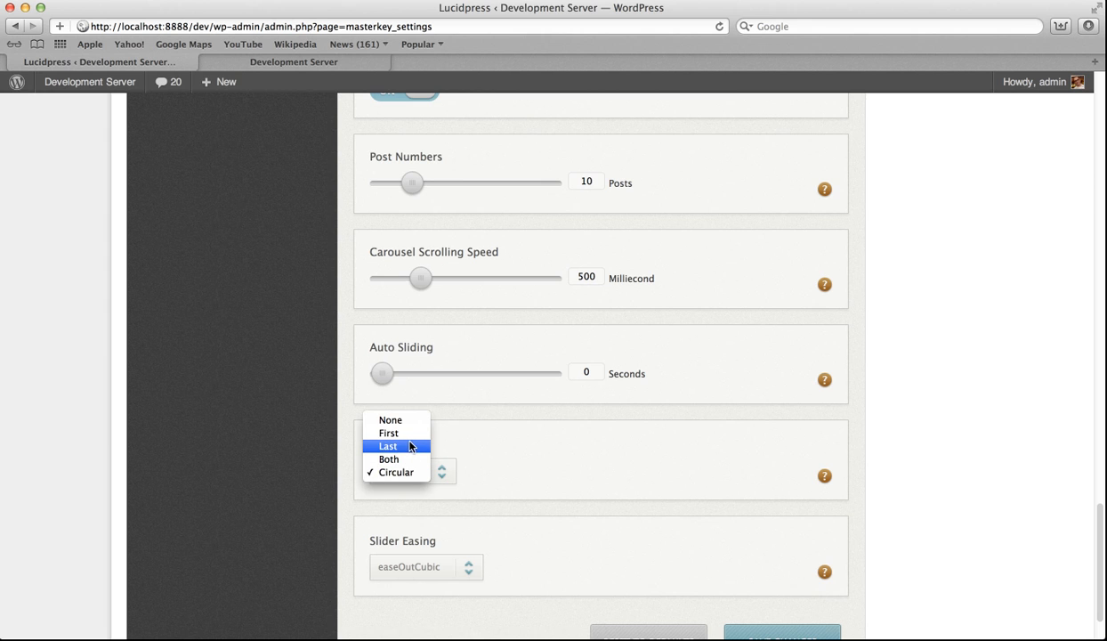
{"action": "left_click", "coordinate": [400, 434]}
{"action": "scroll", "coordinate": [460, 491], "scroll_direction": "up", "scroll_amount": 2}
{"action": "scroll", "coordinate": [460, 490], "scroll_direction": "up", "scroll_amount": 15}
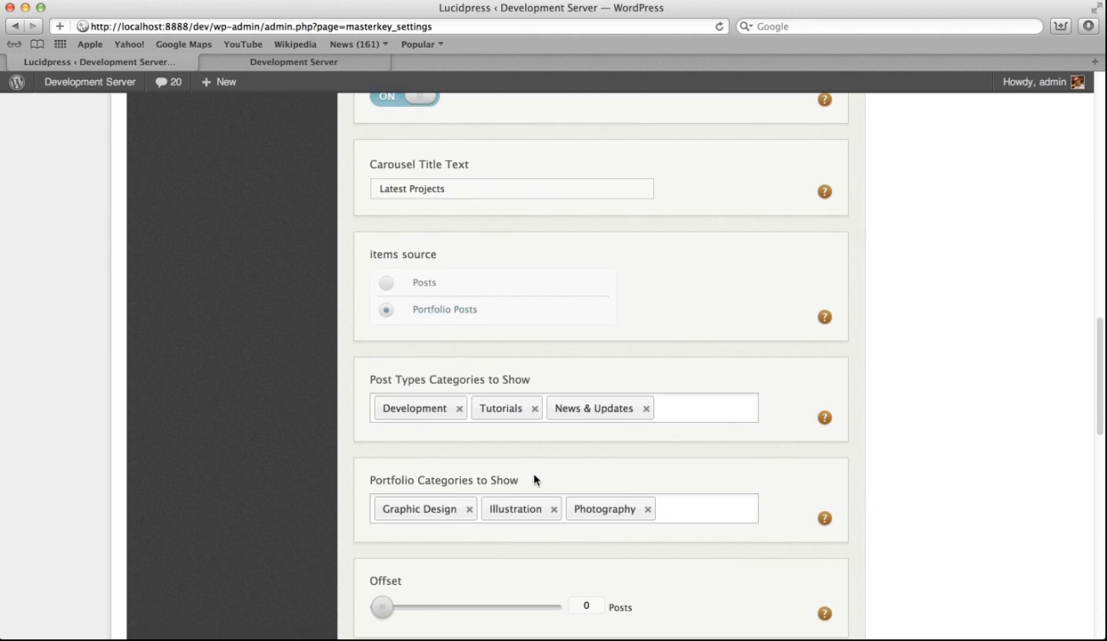
{"action": "left_click", "coordinate": [783, 209]}
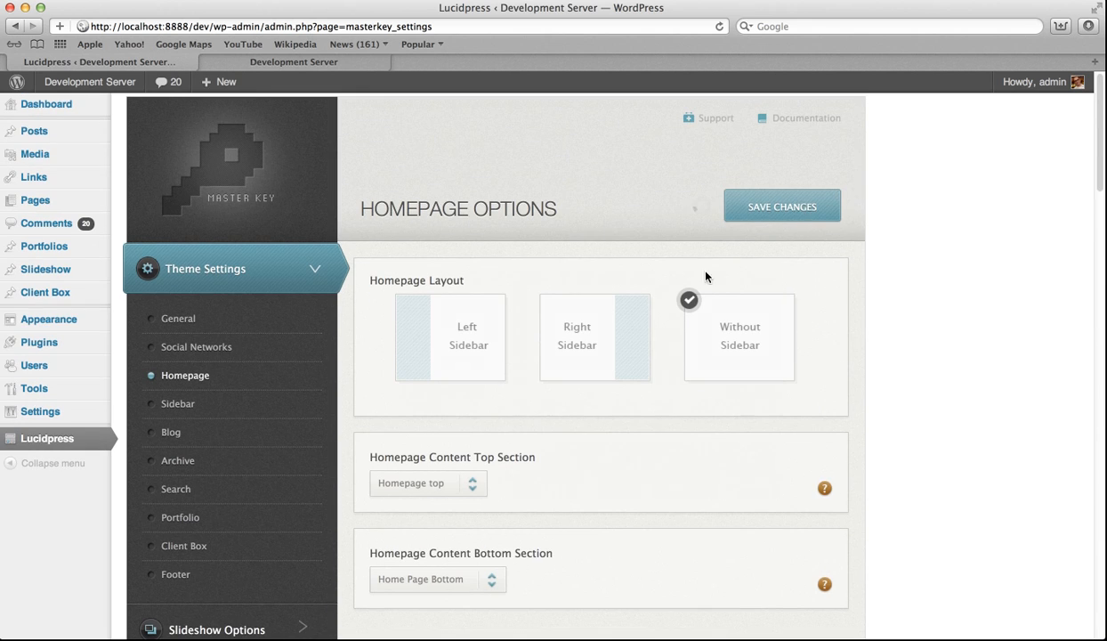
Step: Check the Latest Projects carousel on the site's homepage, moving its items forward and back
{"action": "left_click", "coordinate": [291, 62]}
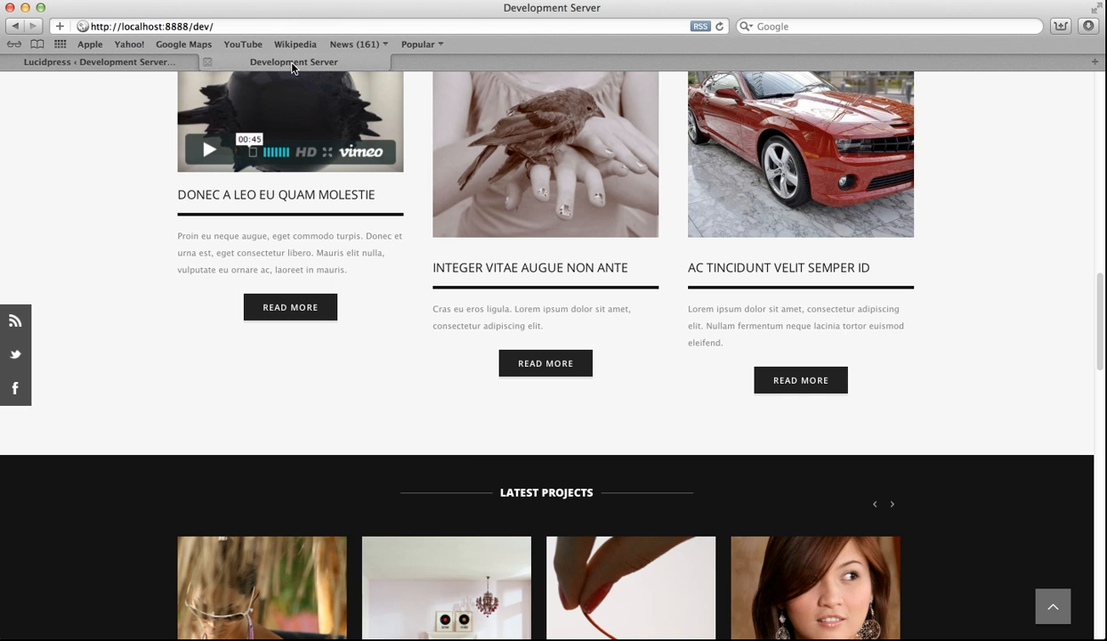
{"action": "scroll", "coordinate": [439, 433], "scroll_direction": "down", "scroll_amount": 5}
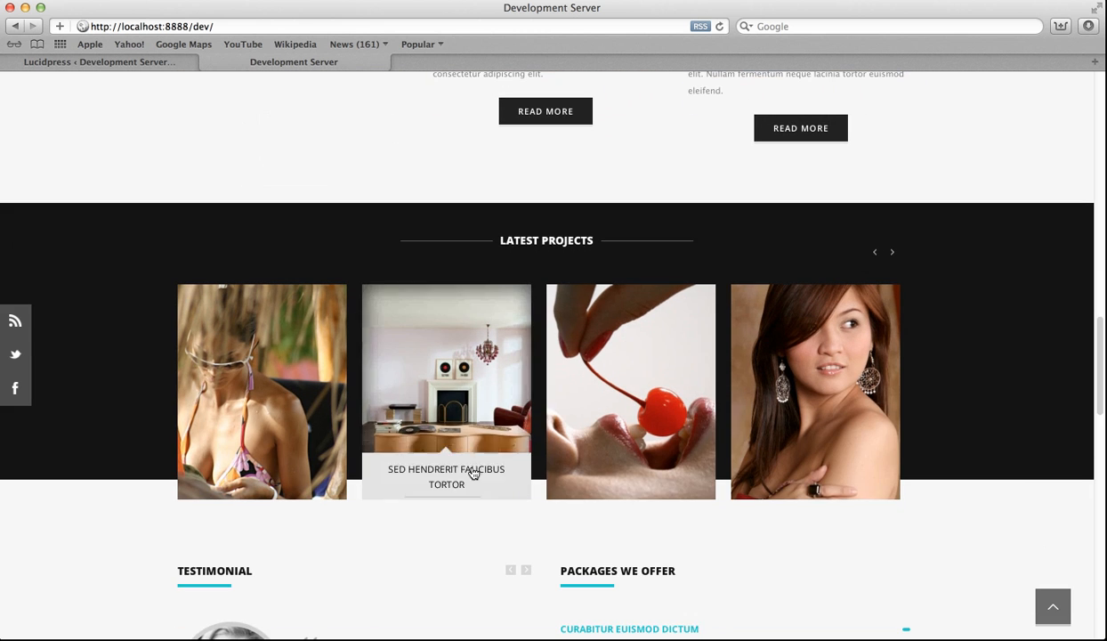
{"action": "left_click", "coordinate": [894, 254]}
{"action": "left_click", "coordinate": [895, 256]}
{"action": "scroll", "coordinate": [894, 261], "scroll_direction": "down", "scroll_amount": 5}
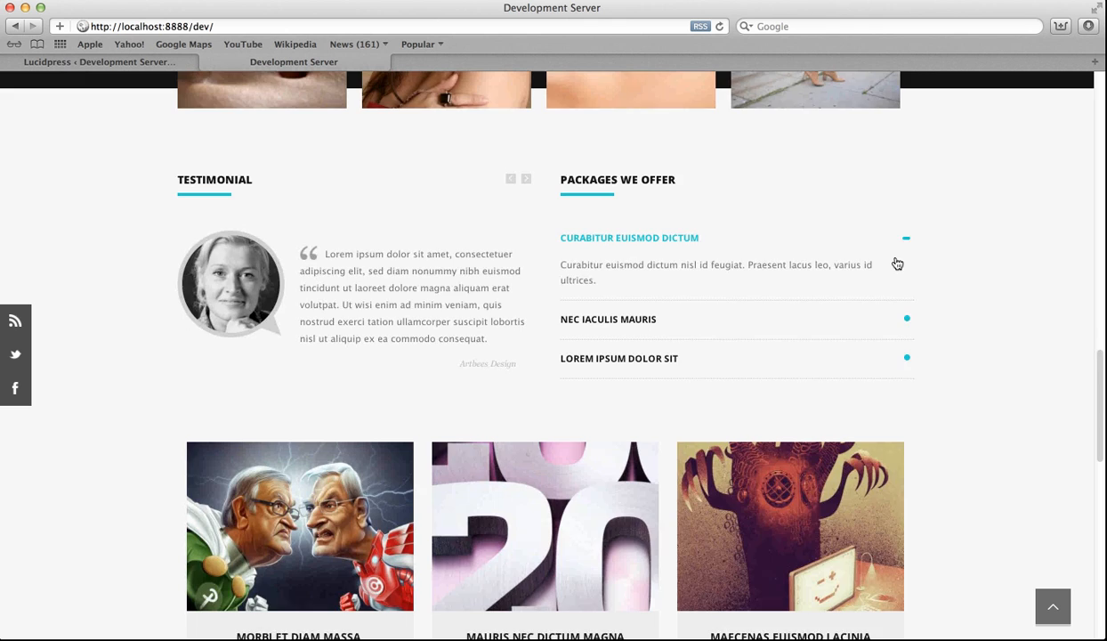
{"action": "scroll", "coordinate": [885, 240], "scroll_direction": "up", "scroll_amount": 4}
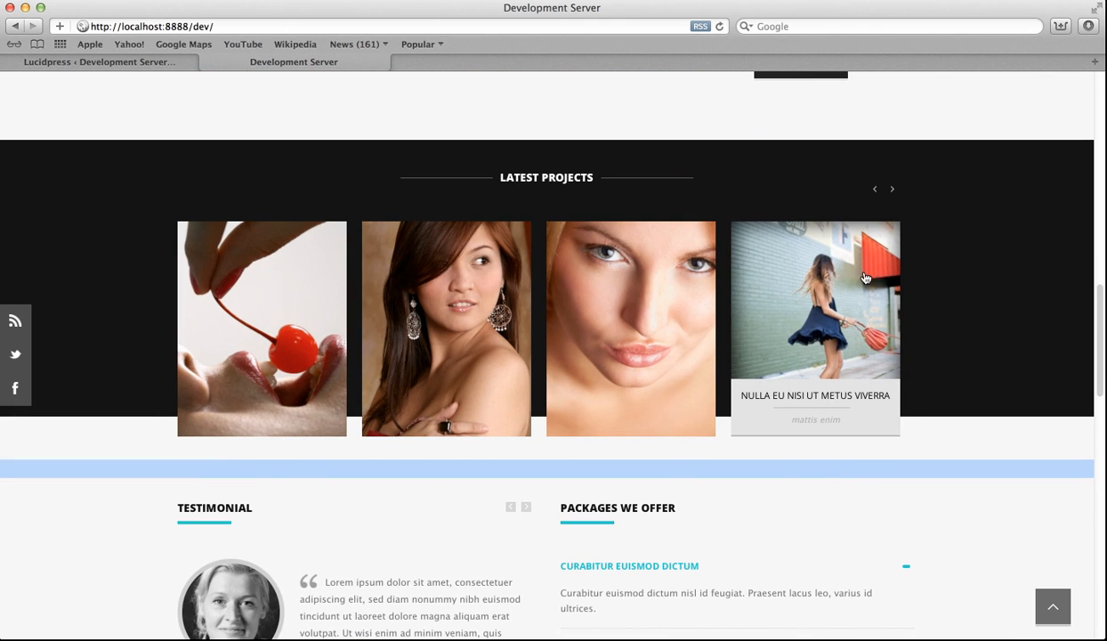
{"action": "scroll", "coordinate": [845, 313], "scroll_direction": "up", "scroll_amount": 2}
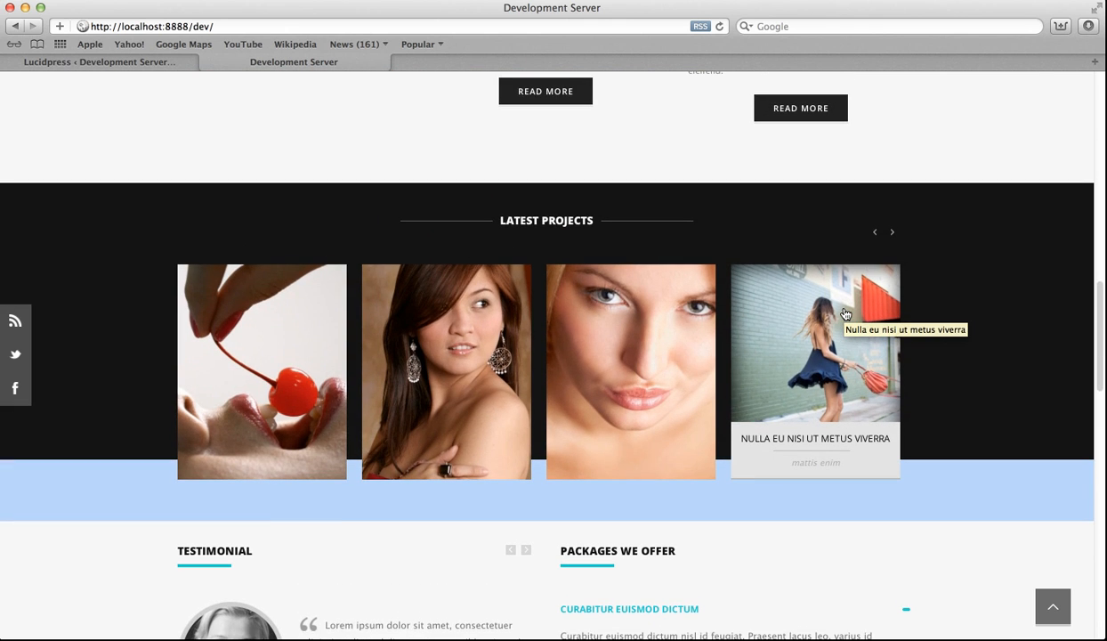
{"action": "scroll", "coordinate": [926, 271], "scroll_direction": "down", "scroll_amount": 4}
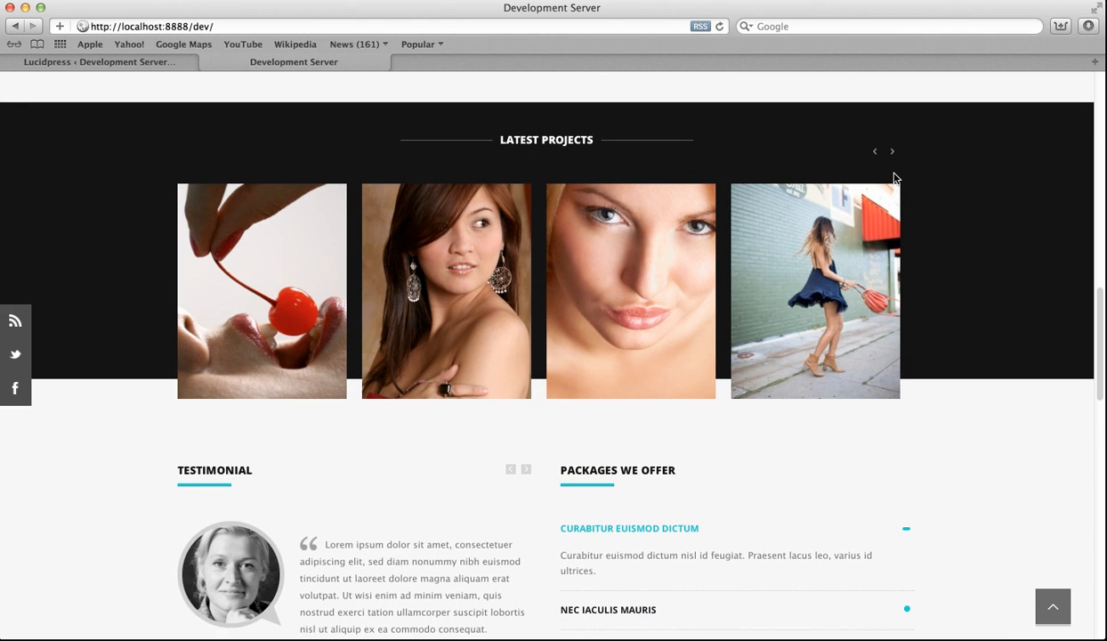
{"action": "scroll", "coordinate": [894, 178], "scroll_direction": "down", "scroll_amount": 3}
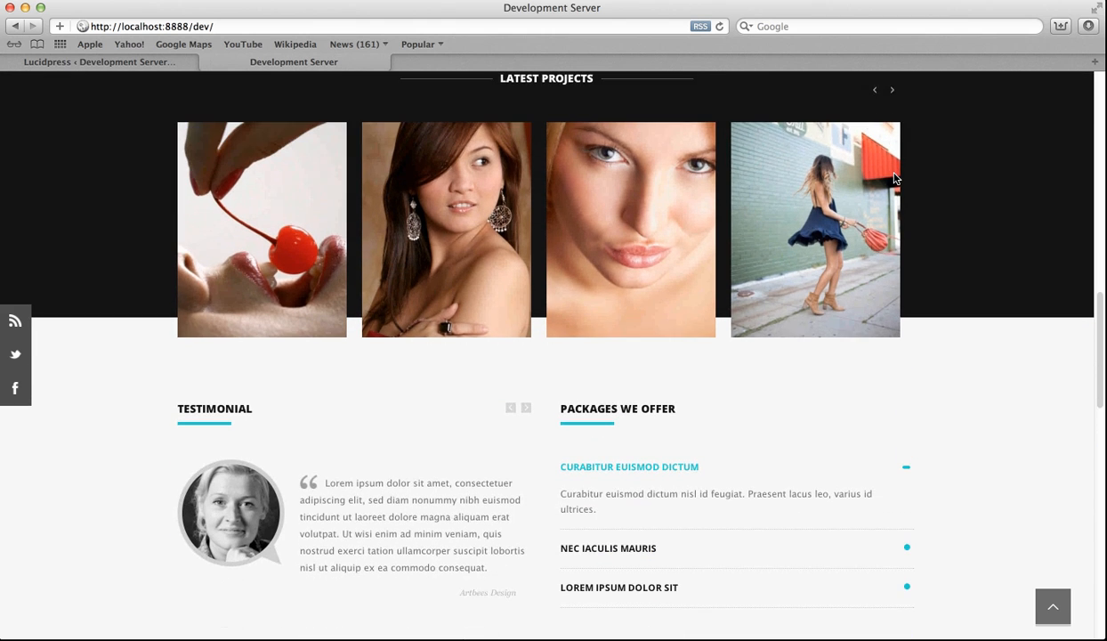
{"action": "left_click", "coordinate": [875, 93]}
{"action": "scroll", "coordinate": [874, 96], "scroll_direction": "up", "scroll_amount": 8}
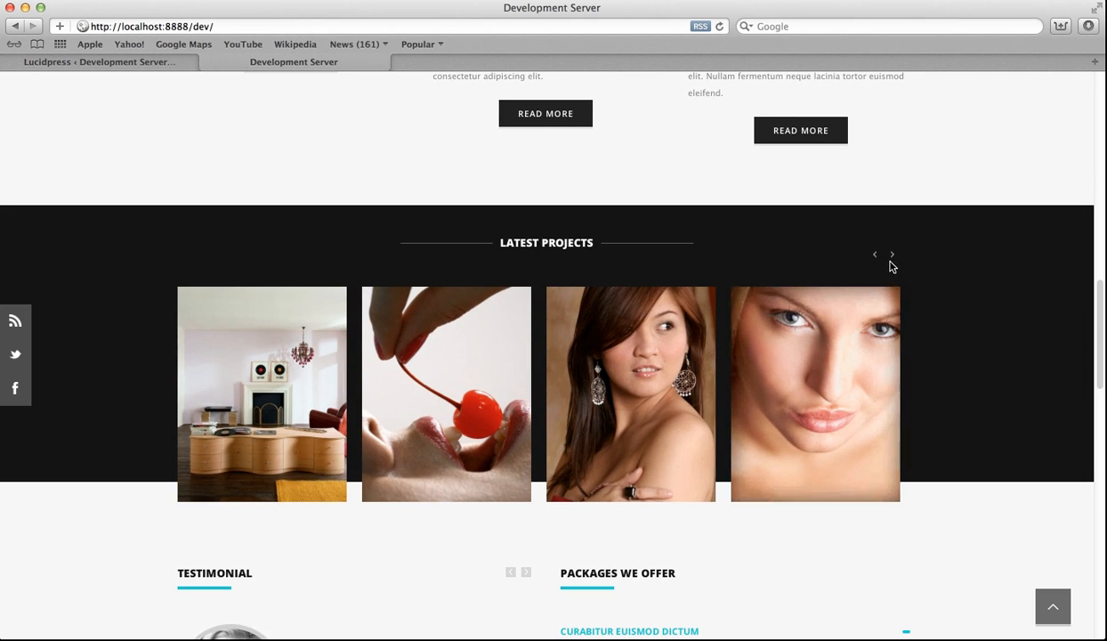
{"action": "scroll", "coordinate": [499, 204], "scroll_direction": "down", "scroll_amount": 4}
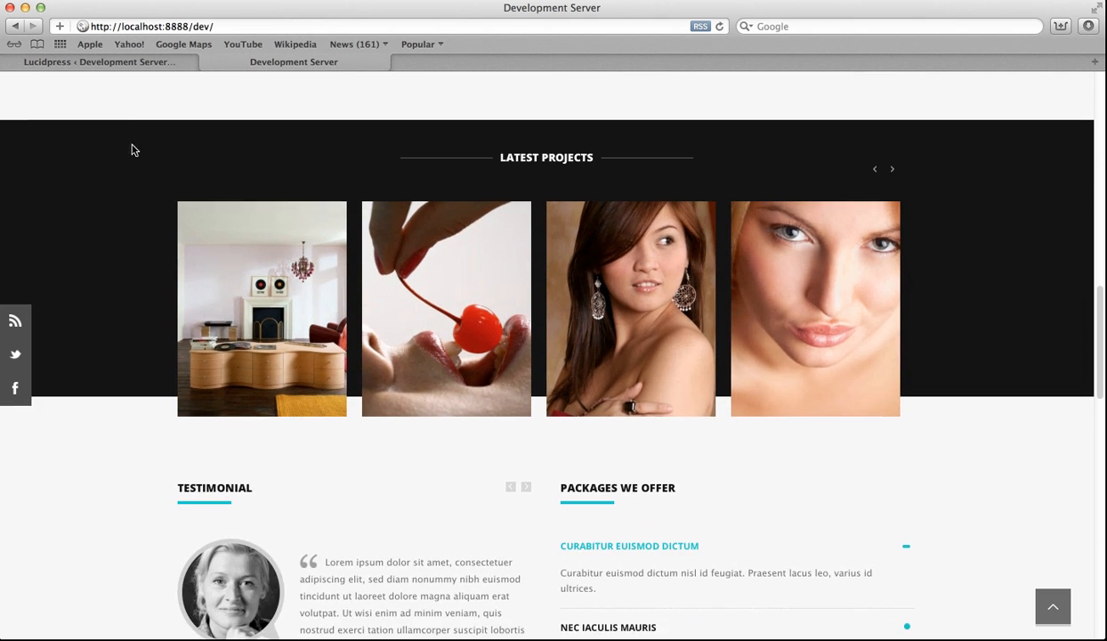
Step: Return to the theme options and review the Homepage jCarousel settings from Enable Carousel through Slider Easing
{"action": "left_click", "coordinate": [129, 61]}
{"action": "scroll", "coordinate": [302, 373], "scroll_direction": "down", "scroll_amount": 15}
{"action": "scroll", "coordinate": [316, 424], "scroll_direction": "down", "scroll_amount": 20}
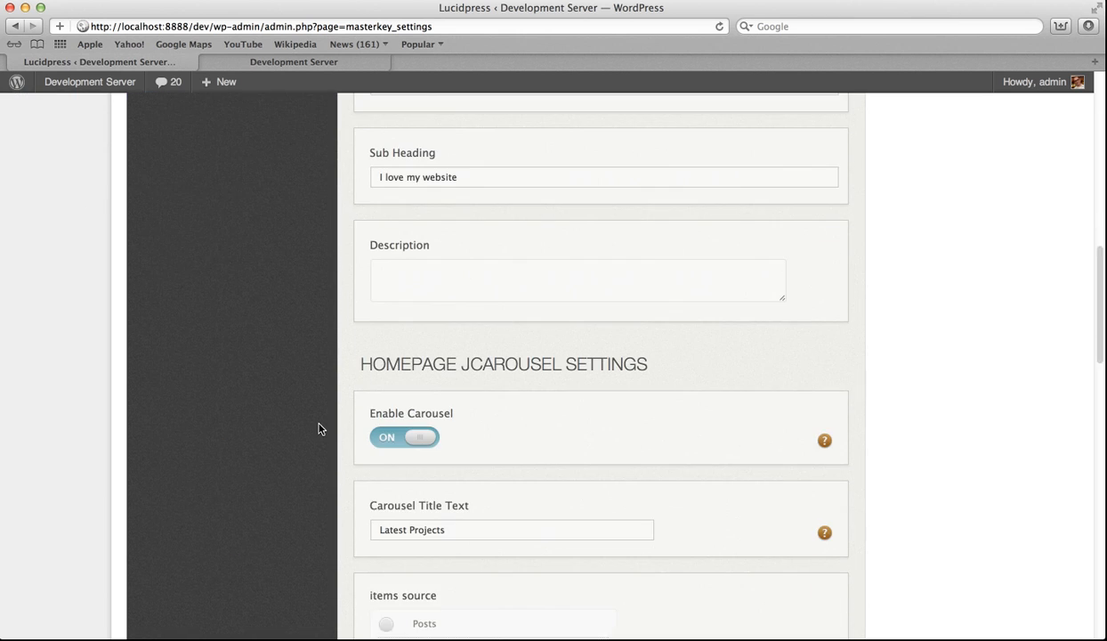
{"action": "scroll", "coordinate": [318, 428], "scroll_direction": "down", "scroll_amount": 13}
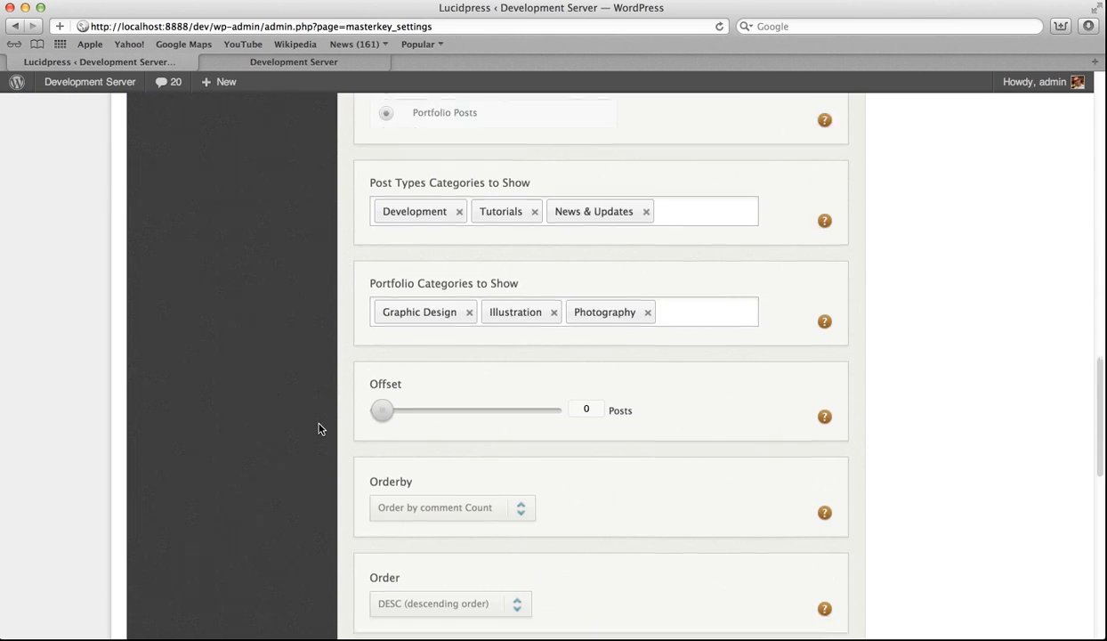
{"action": "scroll", "coordinate": [319, 429], "scroll_direction": "down", "scroll_amount": 7}
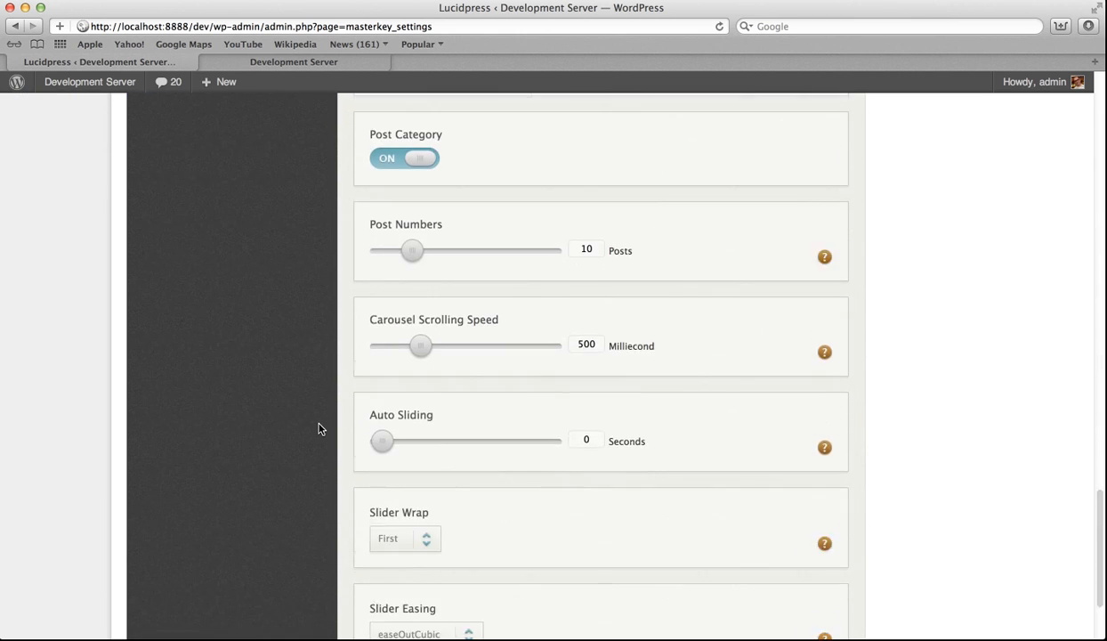
{"action": "scroll", "coordinate": [340, 474], "scroll_direction": "up", "scroll_amount": 15}
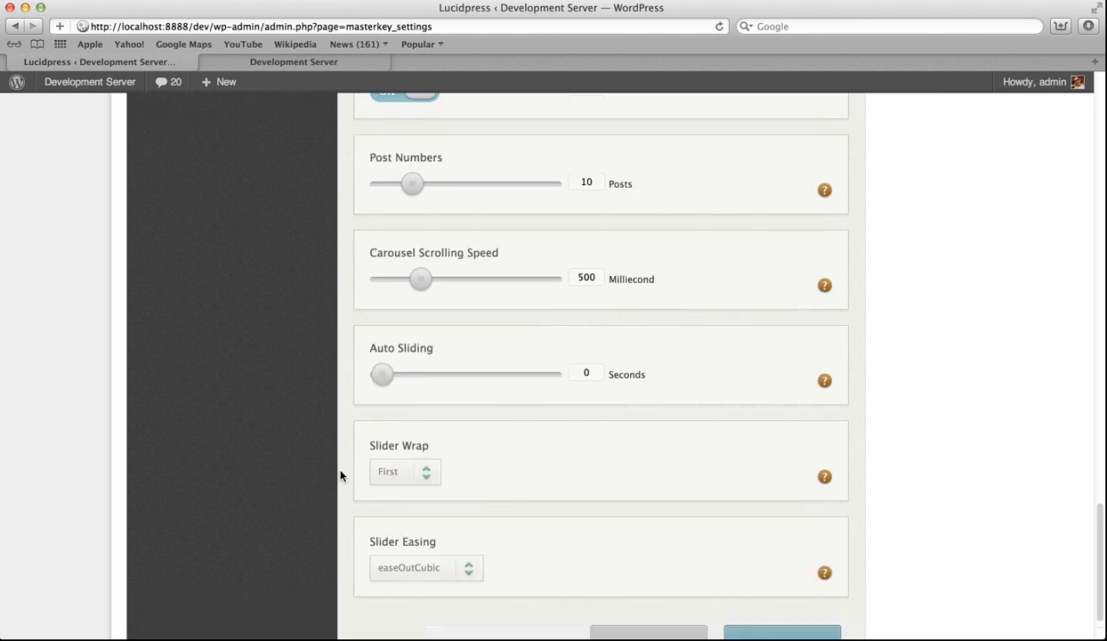
{"action": "scroll", "coordinate": [339, 475], "scroll_direction": "up", "scroll_amount": 4}
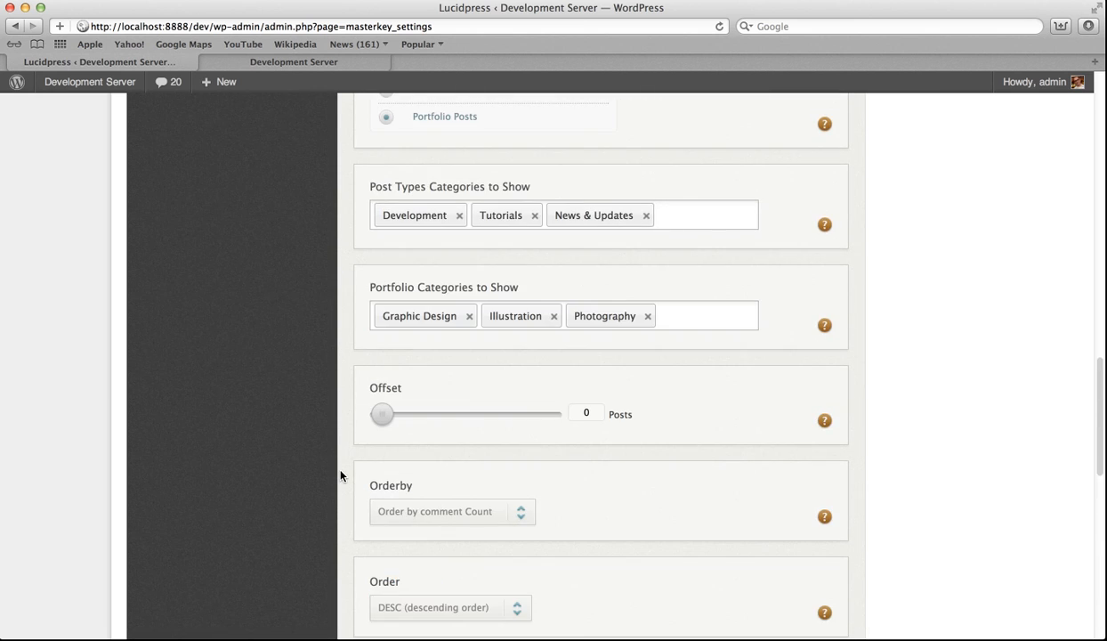
{"action": "scroll", "coordinate": [340, 475], "scroll_direction": "up", "scroll_amount": 10}
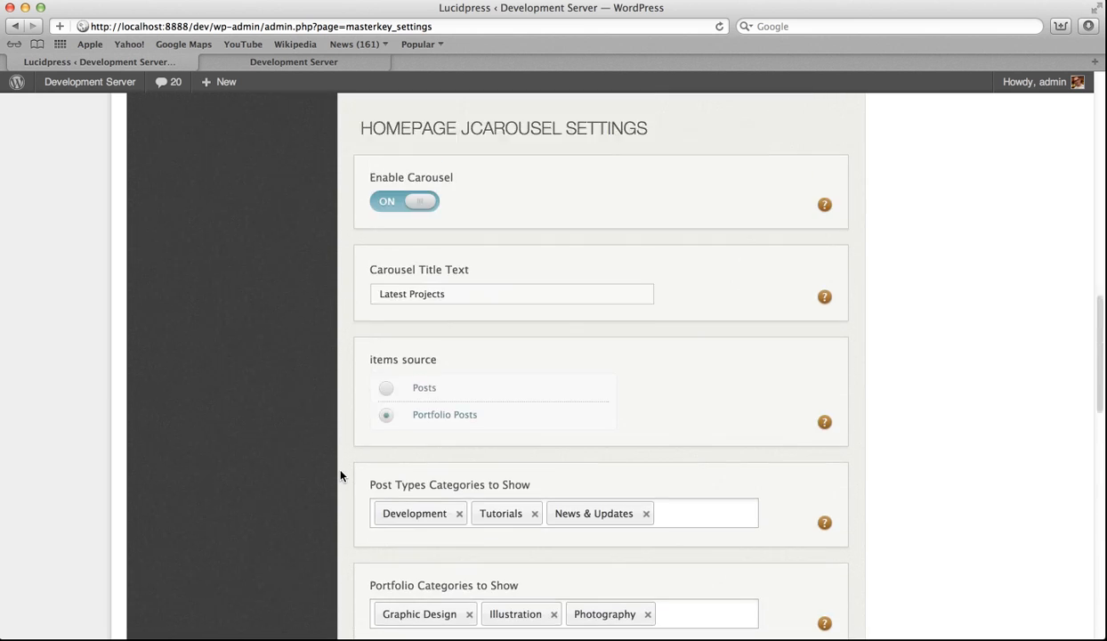